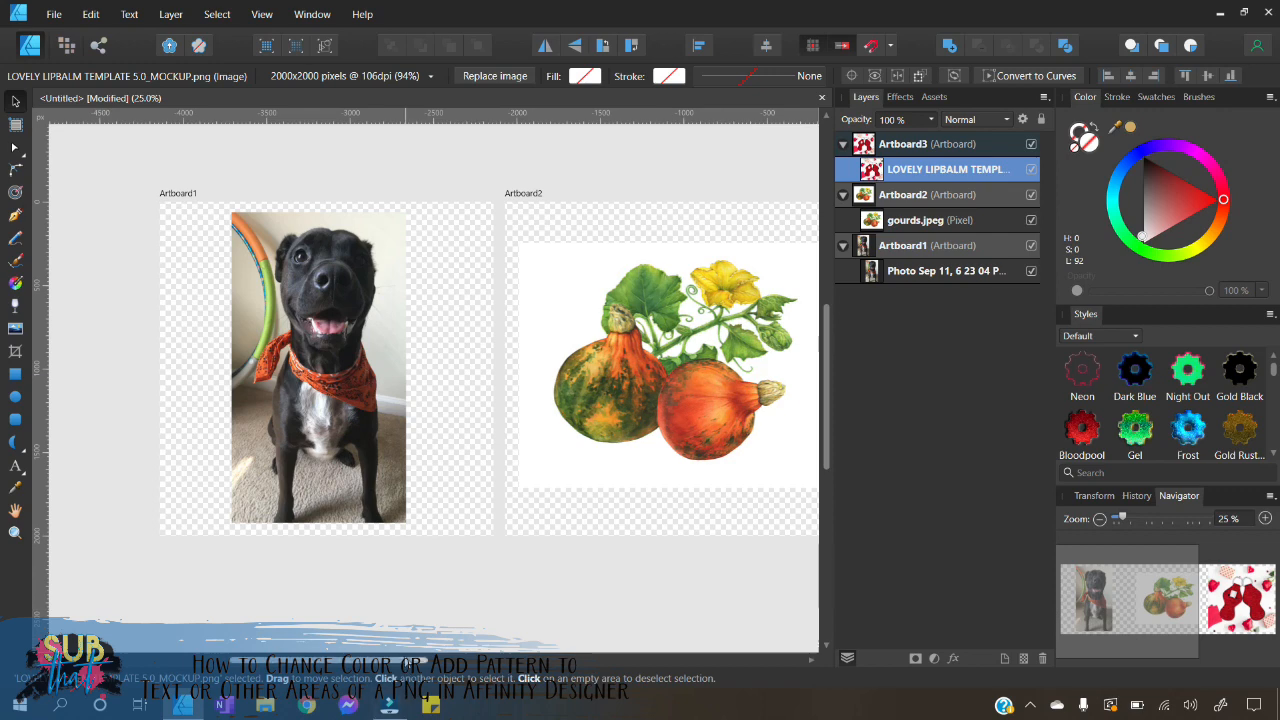
- Rasterize the dog photo on Artboard1 into a pixel layer
mouse_move(408, 659)
mouse_down()
mouse_move(566, 654)
mouse_move(420, 654)
mouse_up()
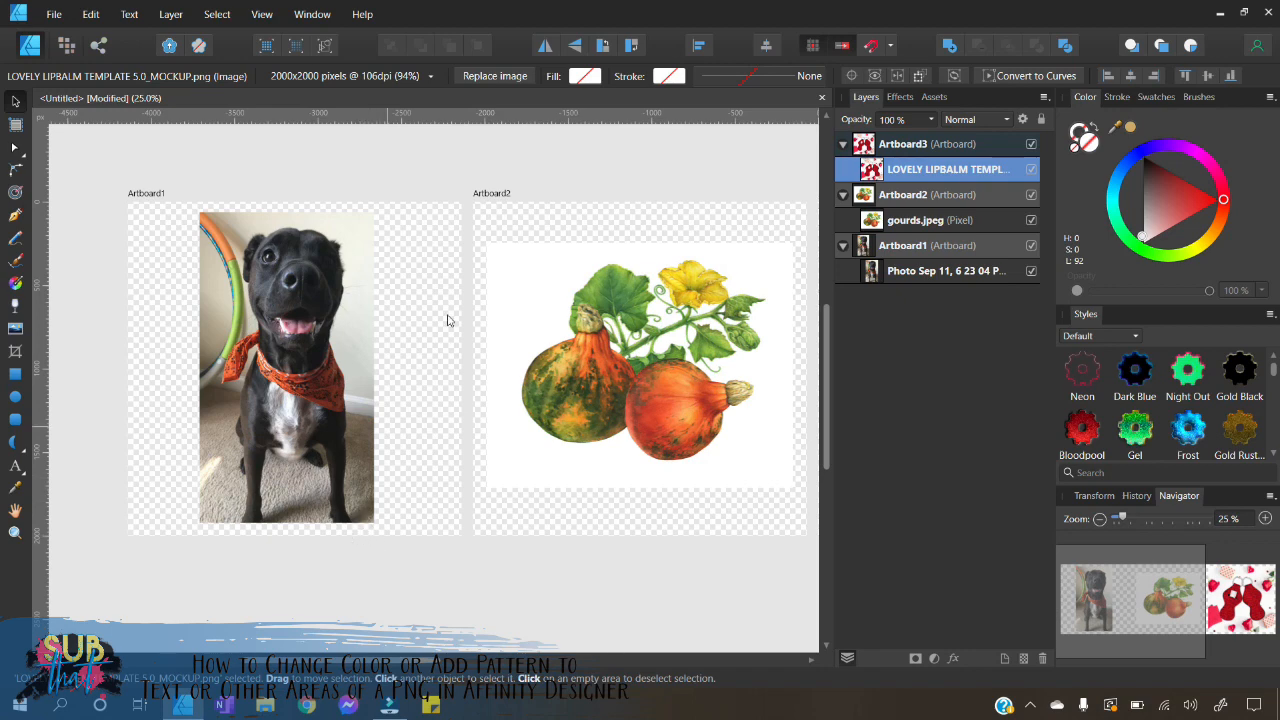
click(1265, 519)
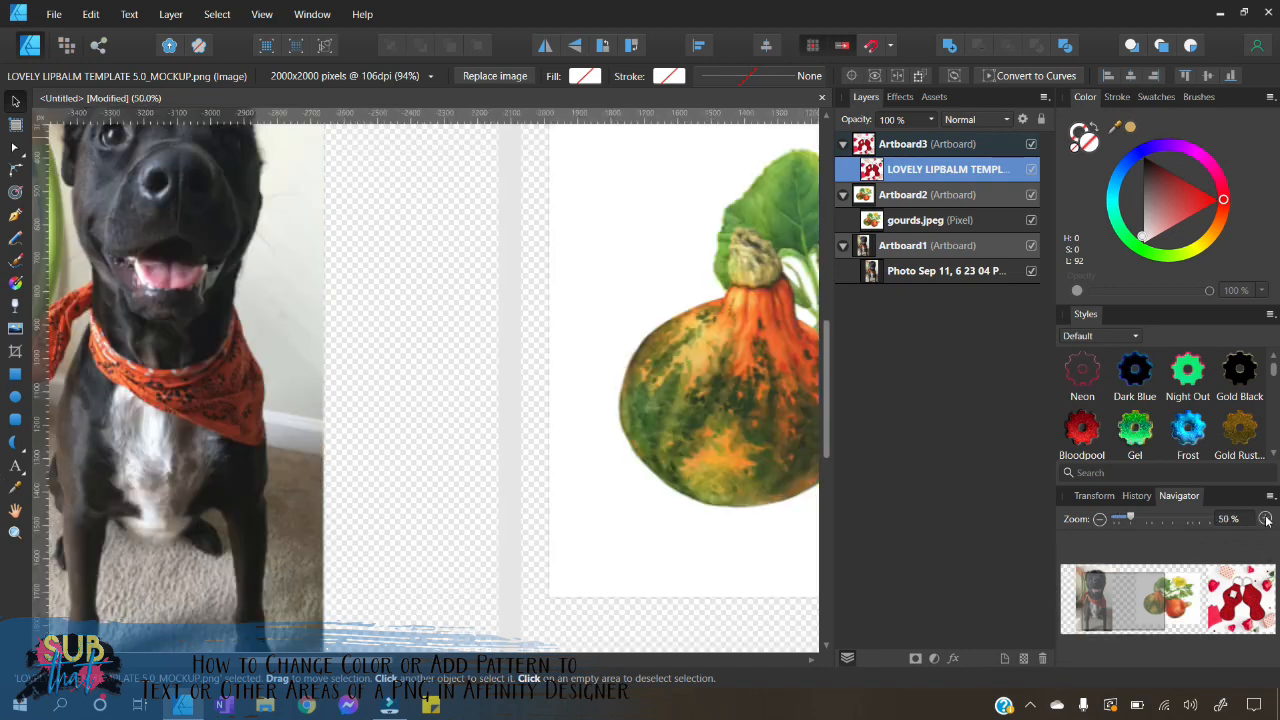
drag(380, 659, 340, 659)
click(1234, 518)
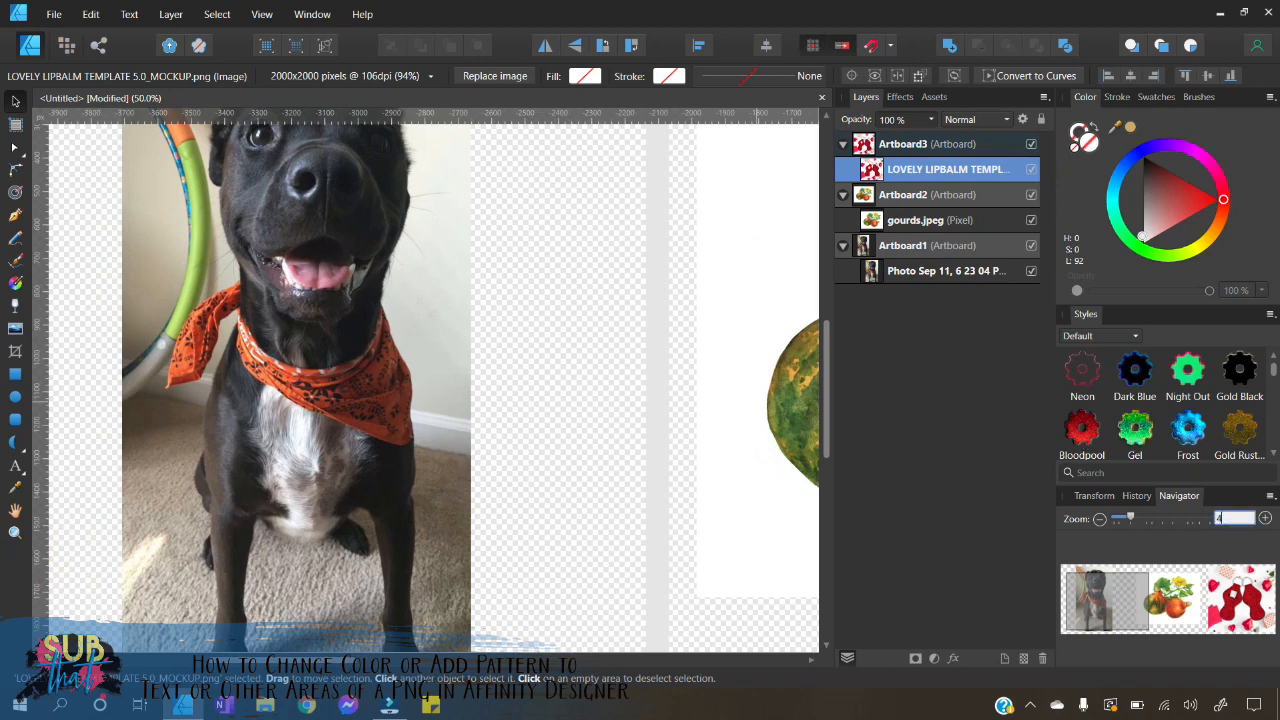
text(40)
key(Return)
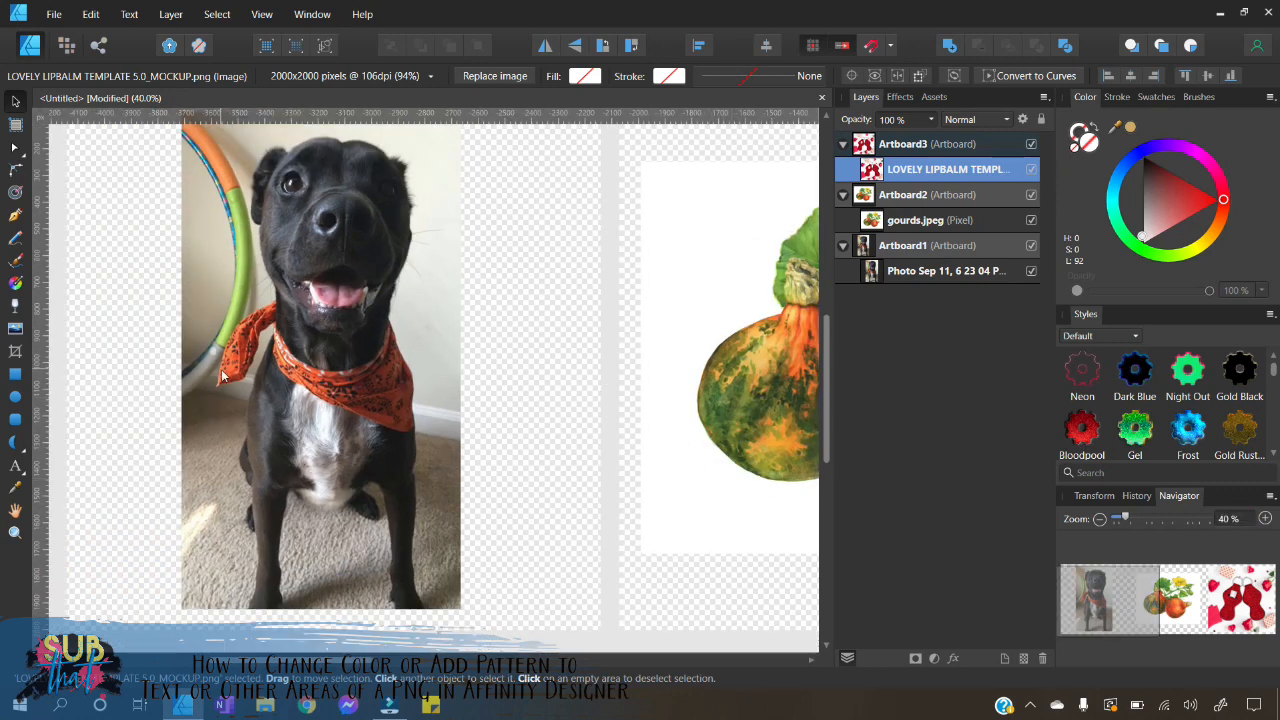
scroll(222, 375, up, 1)
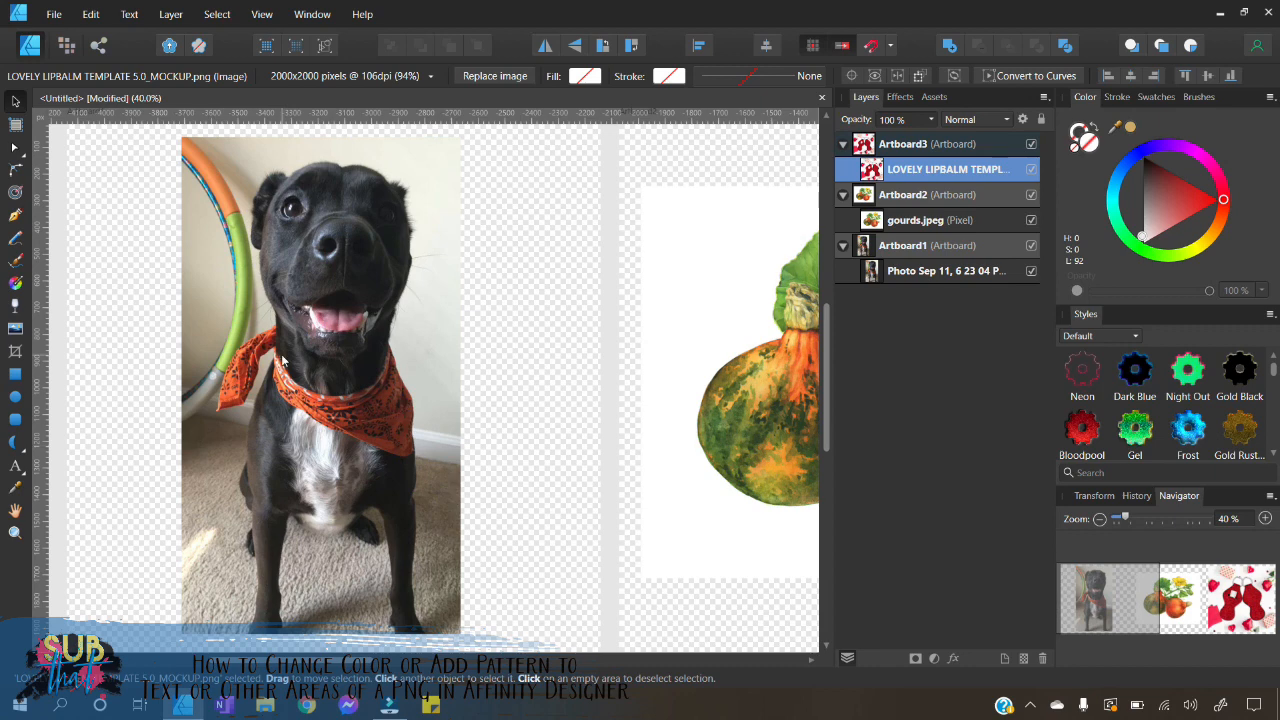
click(945, 278)
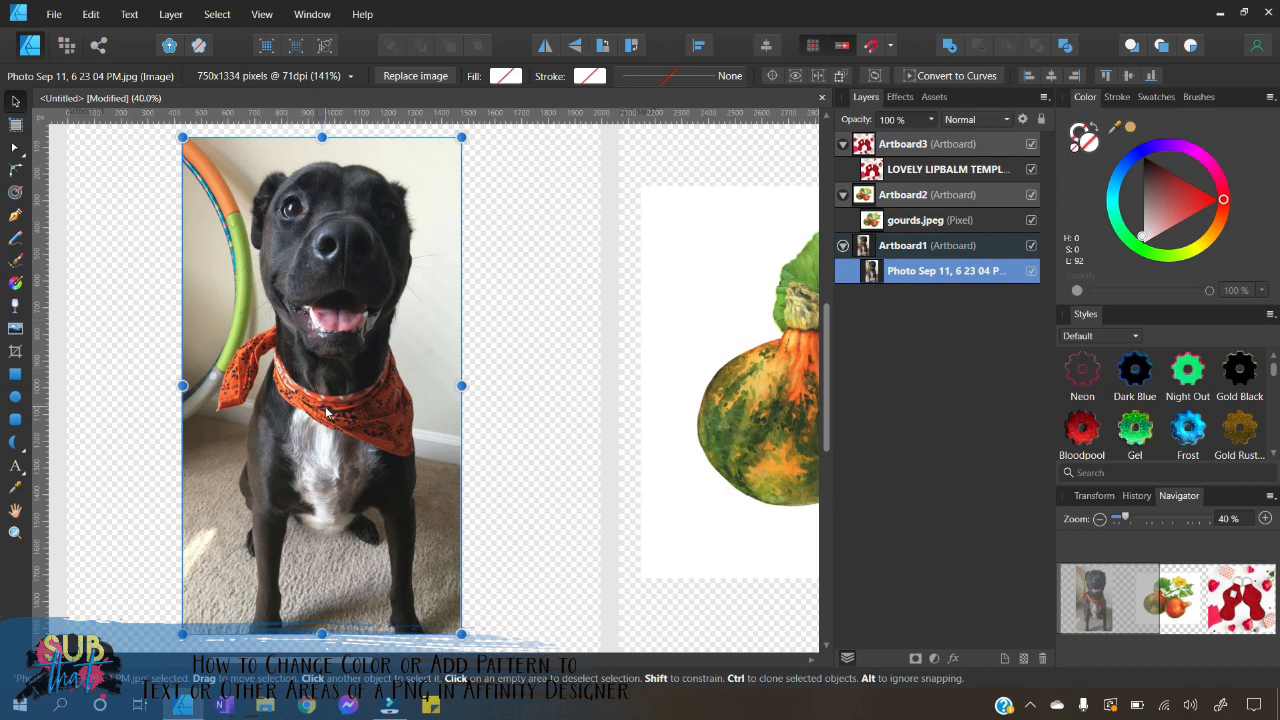
right_click(353, 286)
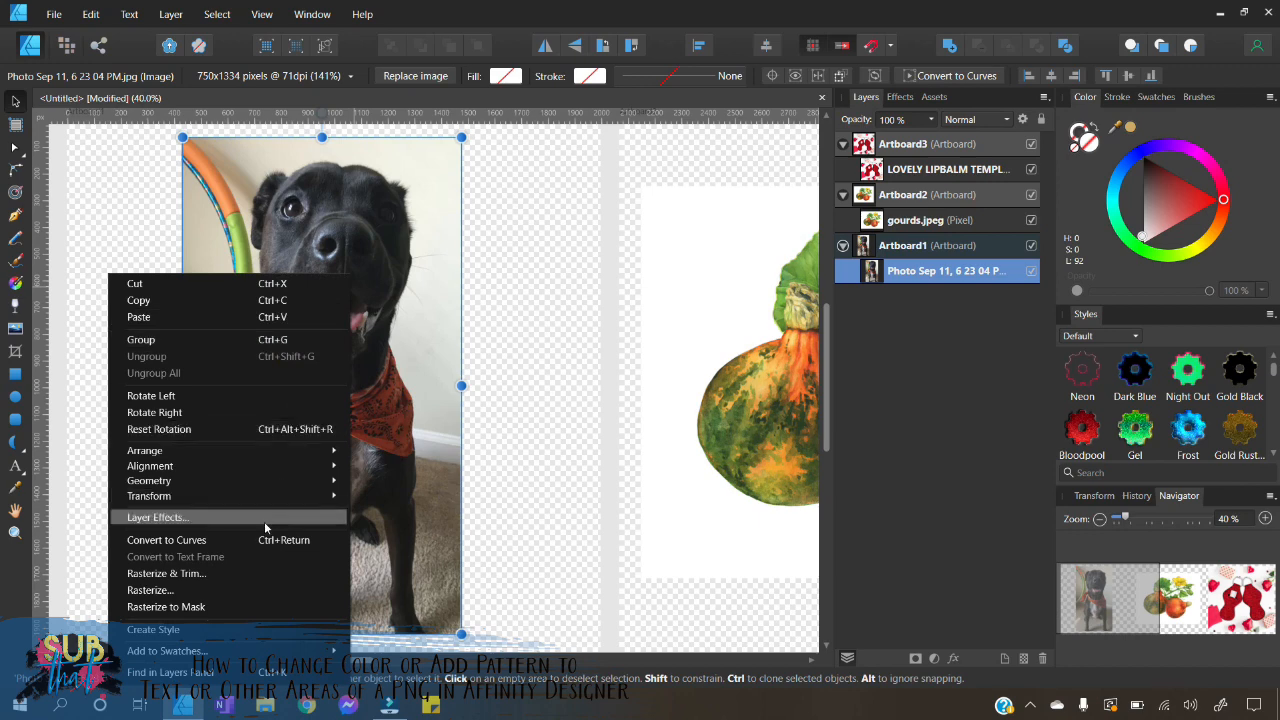
click(493, 422)
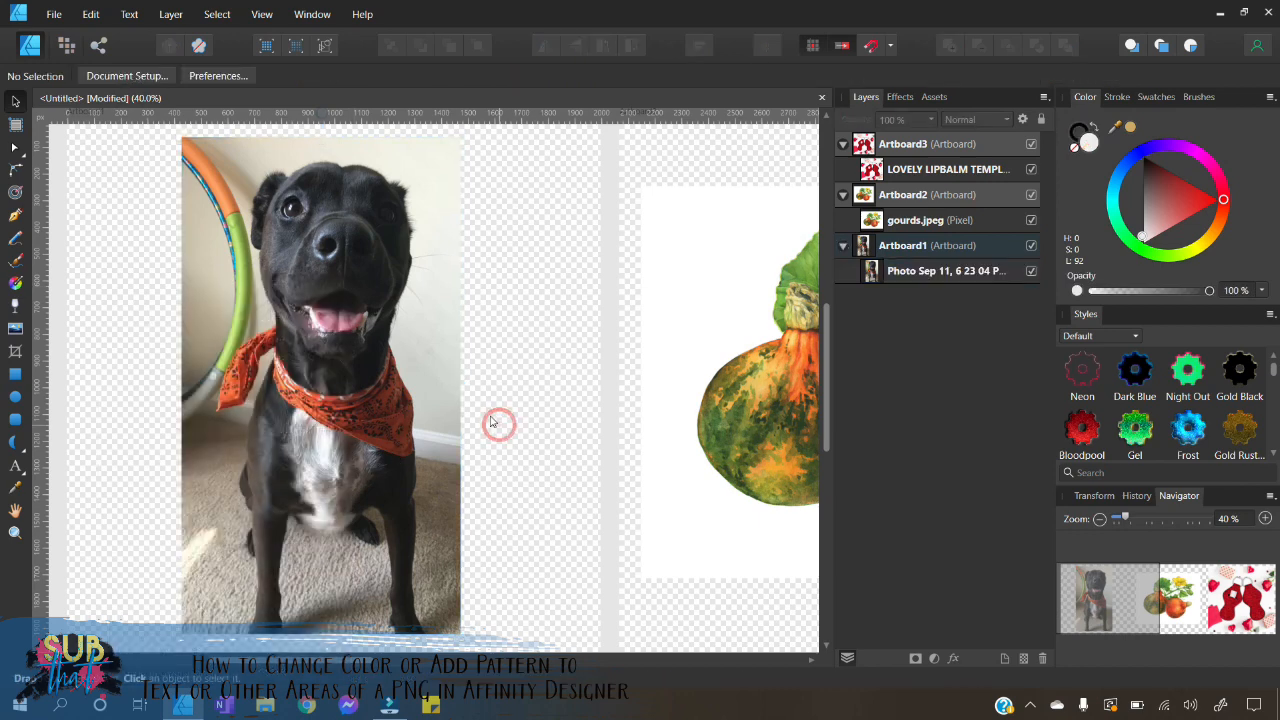
click(418, 386)
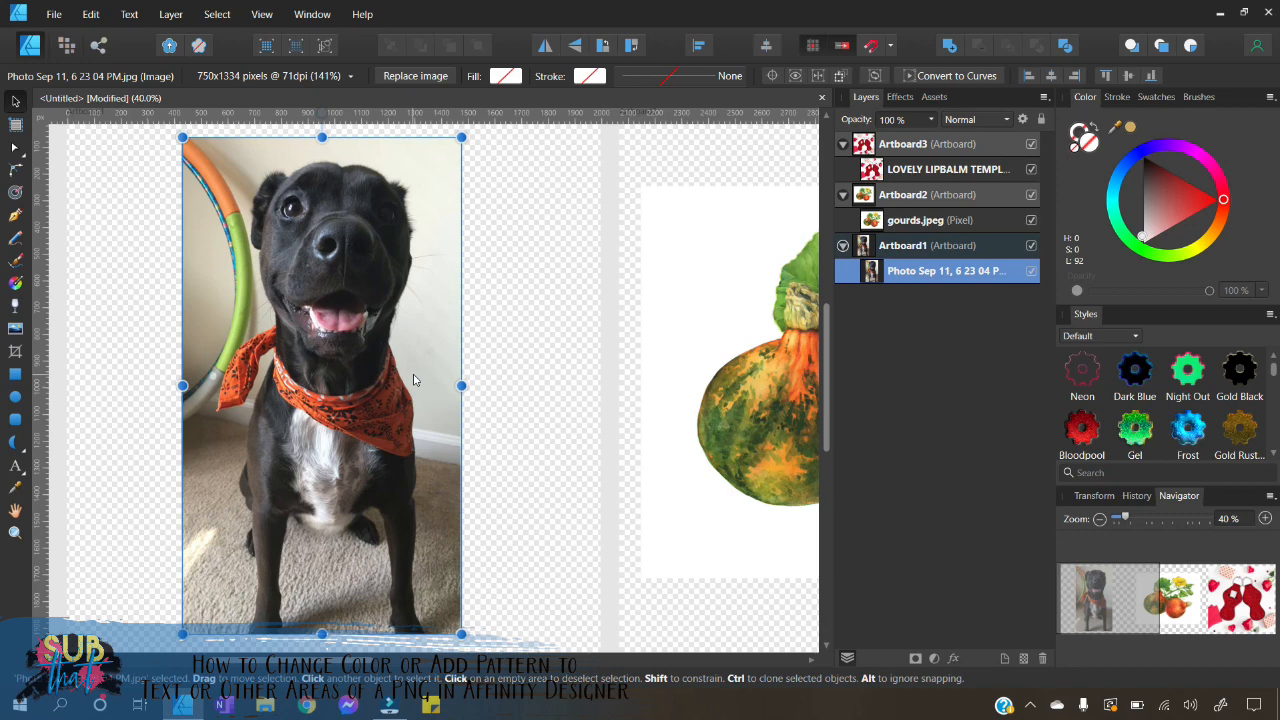
right_click(377, 267)
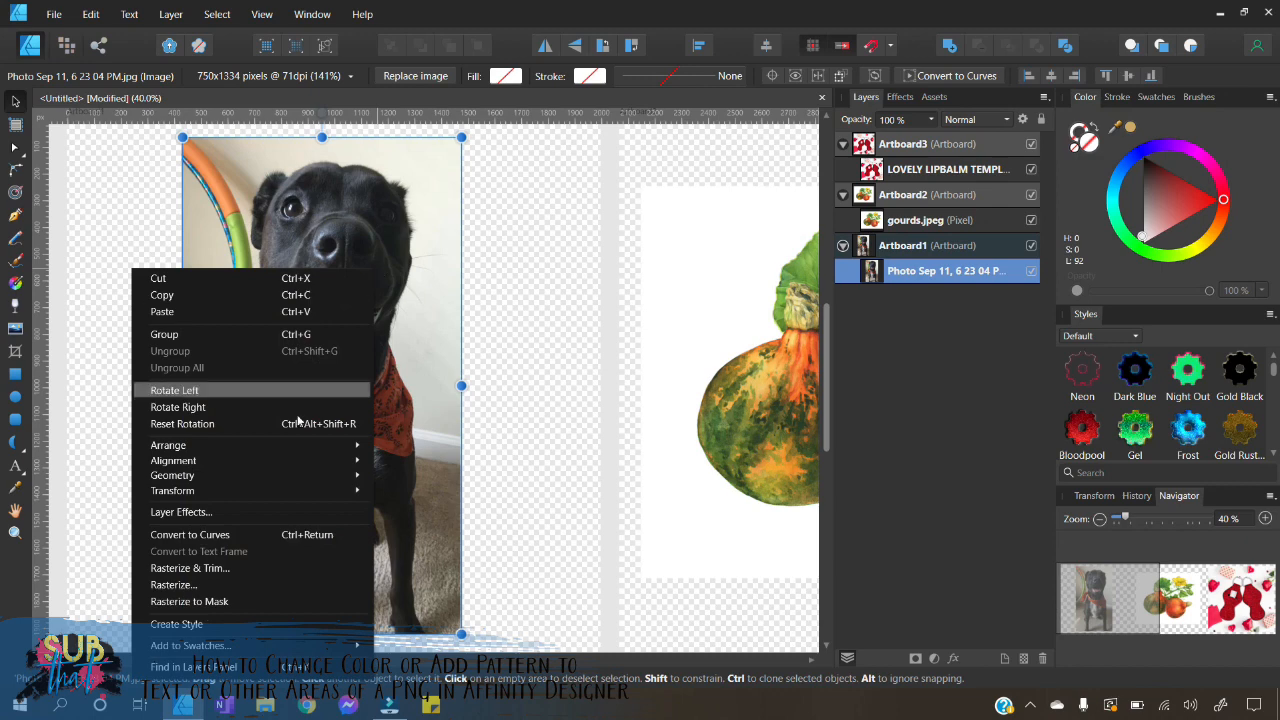
click(262, 582)
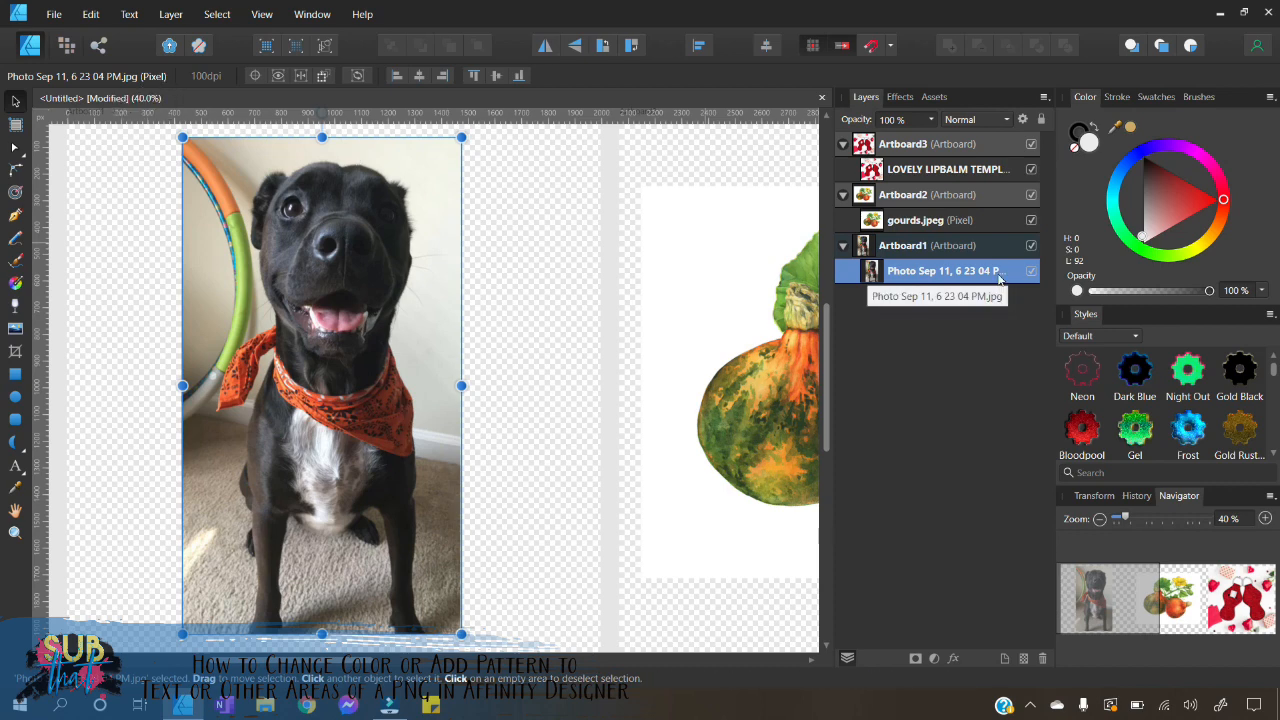
- Rename the dog photo layer as jasper
double_click(912, 274)
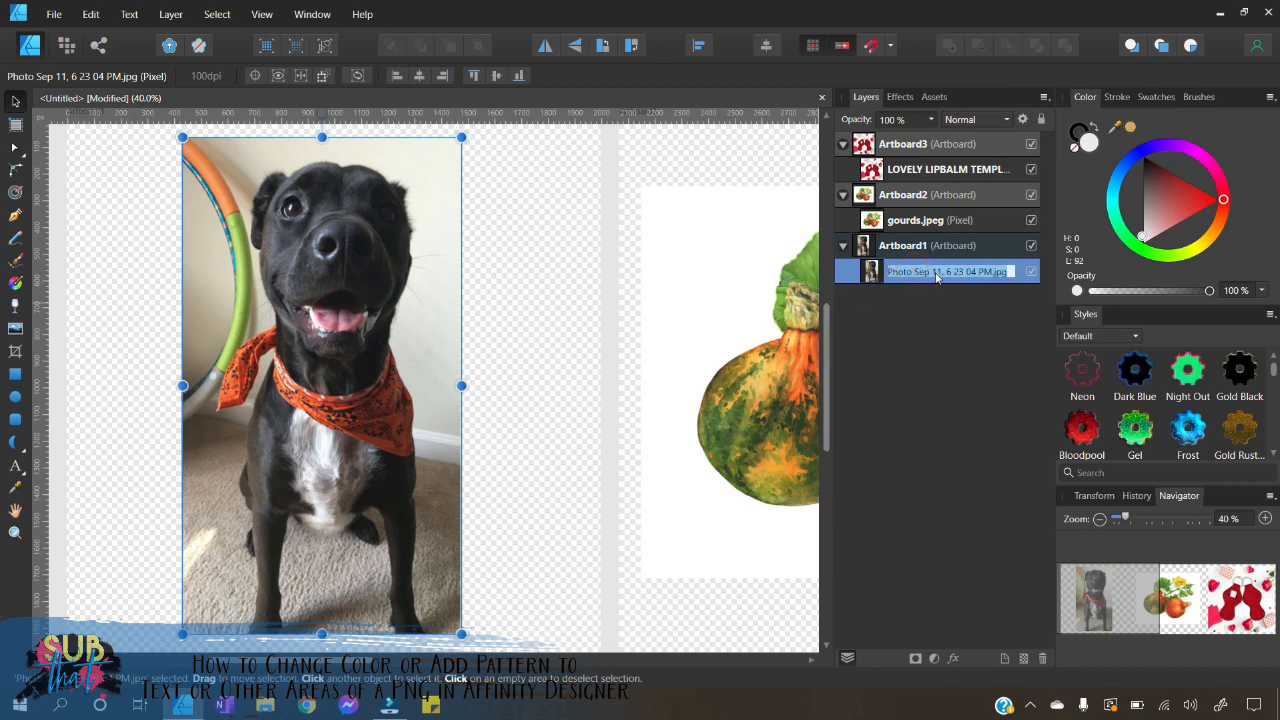
text(jasper)
key(Return)
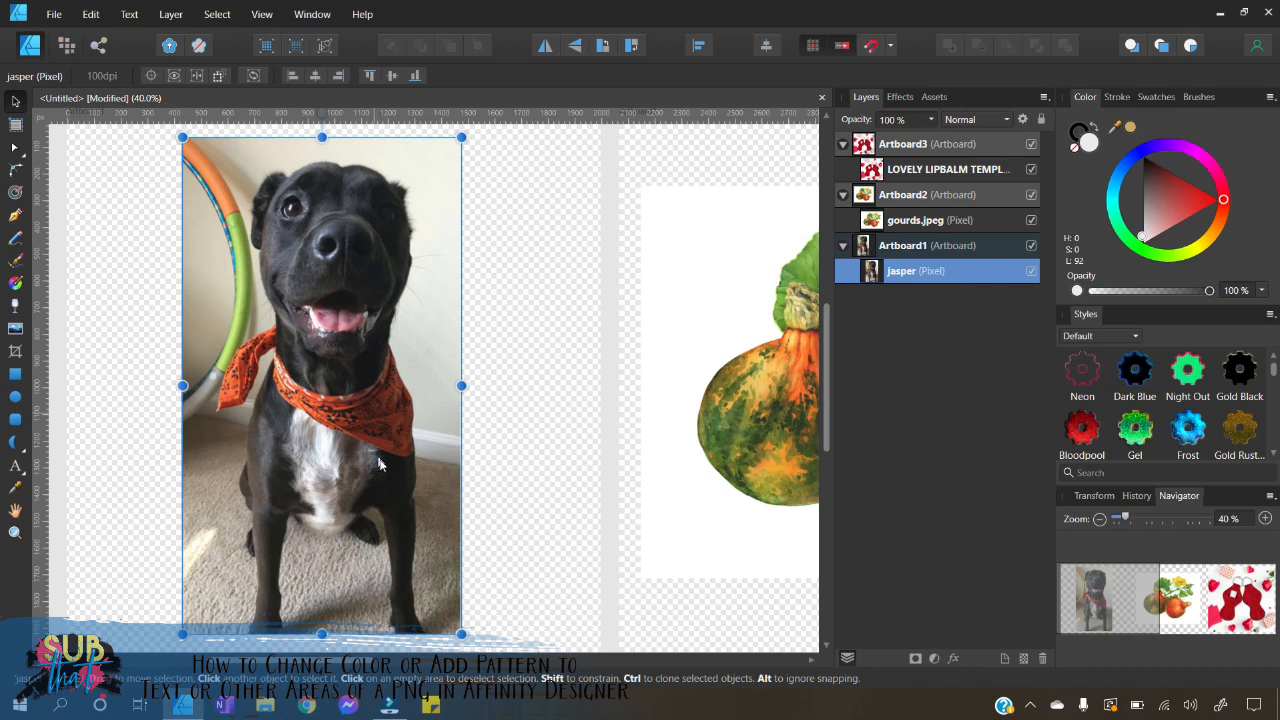
- Switch to the Pixel Persona and paint a selection over the dog with the Selection Brush at 40 px width
click(66, 46)
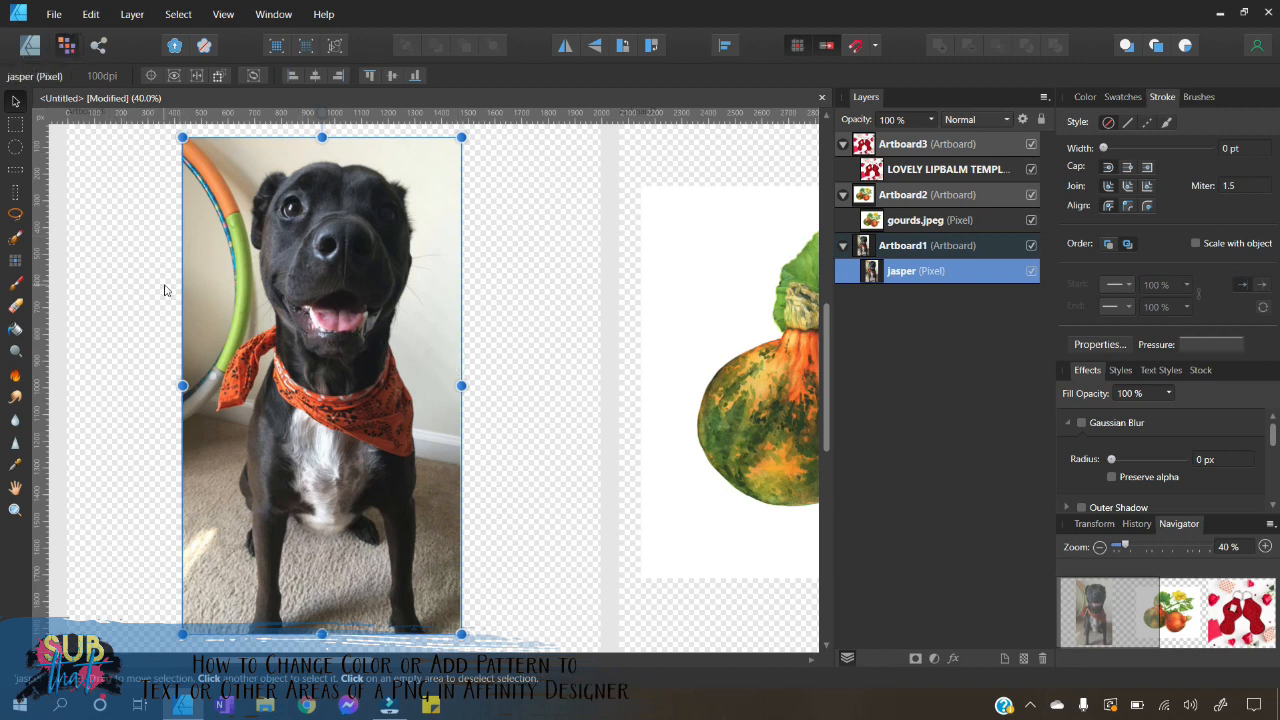
click(16, 242)
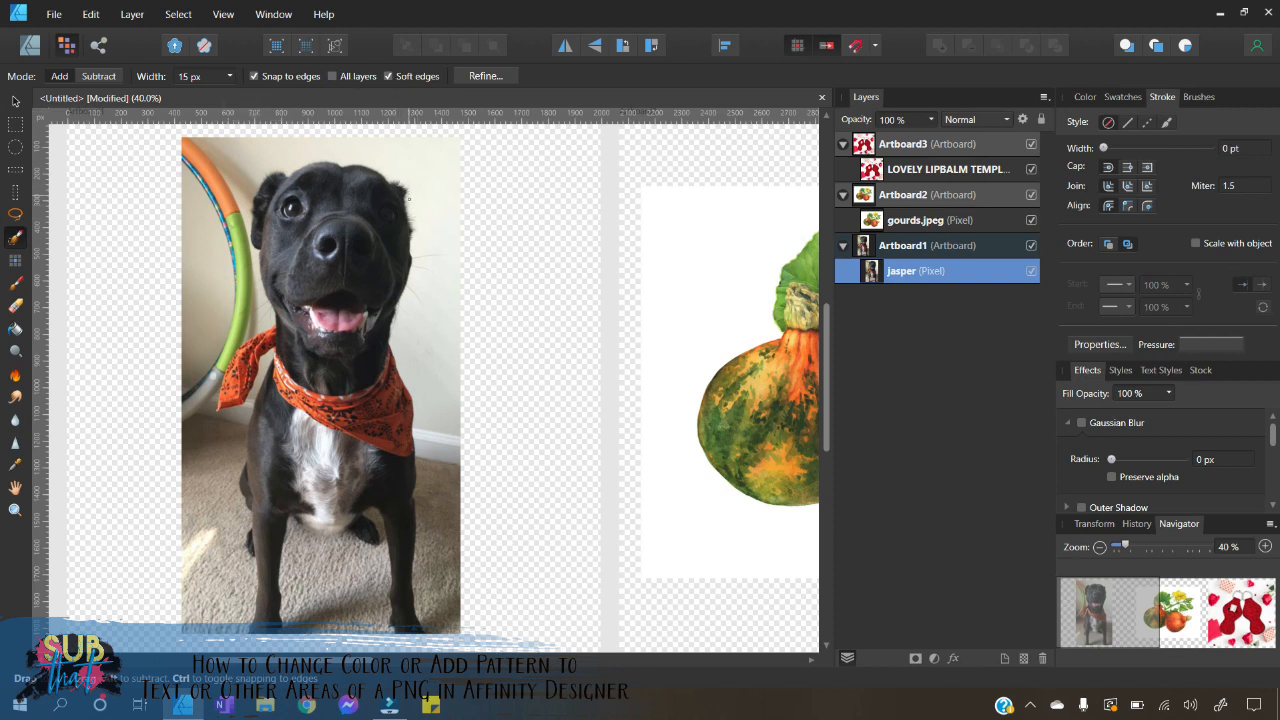
click(1265, 547)
scroll(447, 427, up, 2)
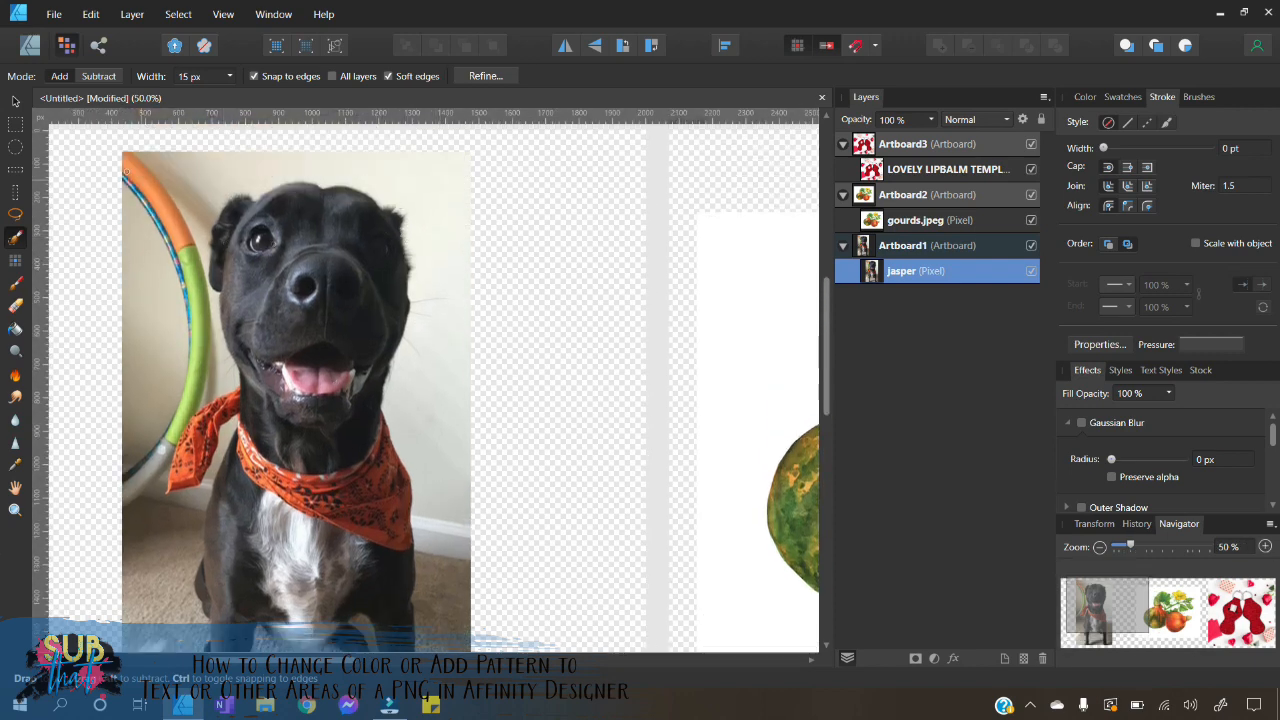
click(229, 77)
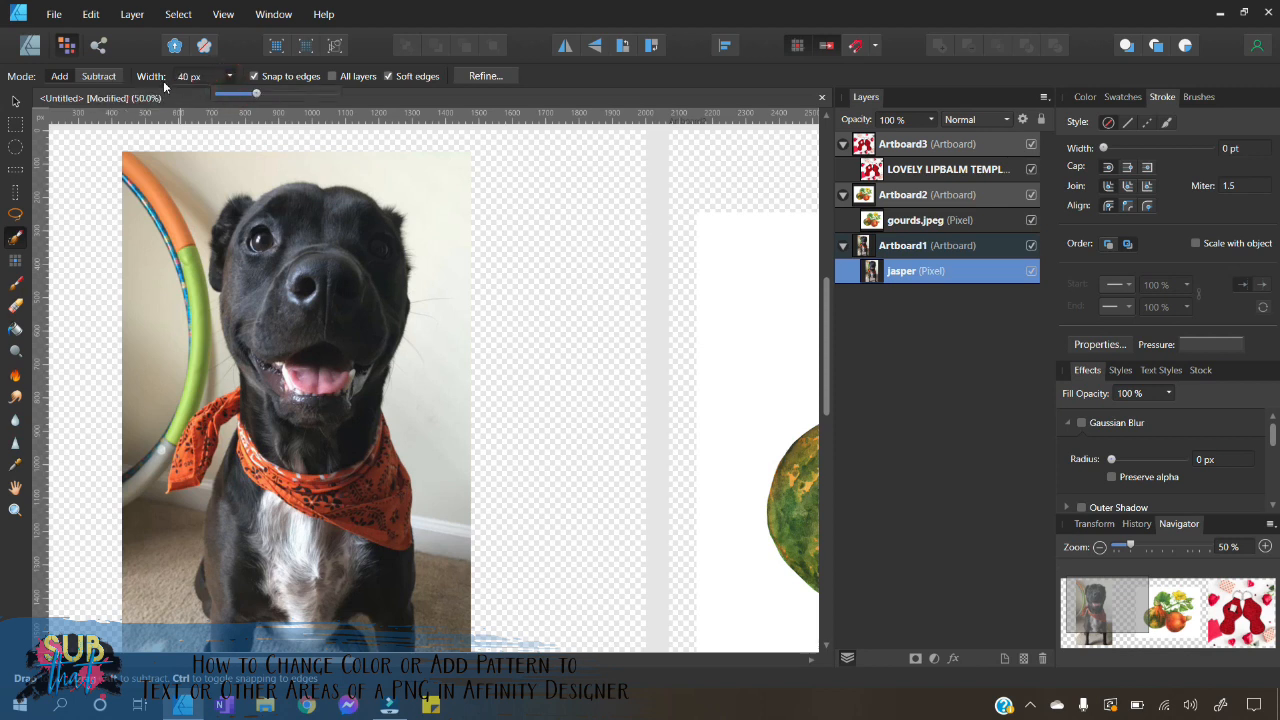
click(98, 78)
mouse_move(307, 227)
mouse_down()
mouse_move(259, 240)
mouse_move(260, 214)
mouse_move(241, 215)
mouse_move(253, 280)
mouse_move(242, 302)
mouse_move(288, 275)
mouse_move(336, 209)
mouse_move(384, 284)
mouse_move(375, 325)
mouse_move(335, 382)
mouse_move(298, 426)
mouse_move(283, 418)
mouse_move(276, 492)
mouse_move(247, 430)
mouse_move(228, 521)
mouse_move(237, 556)
mouse_move(292, 514)
mouse_move(327, 456)
mouse_move(358, 487)
mouse_move(305, 579)
mouse_move(232, 548)
mouse_move(210, 519)
mouse_move(218, 509)
mouse_move(323, 558)
mouse_move(301, 551)
mouse_move(410, 537)
mouse_up()
- Subtract the toy hoop and the wall and carpet beside the dog from the selection
scroll(410, 537, down, 2)
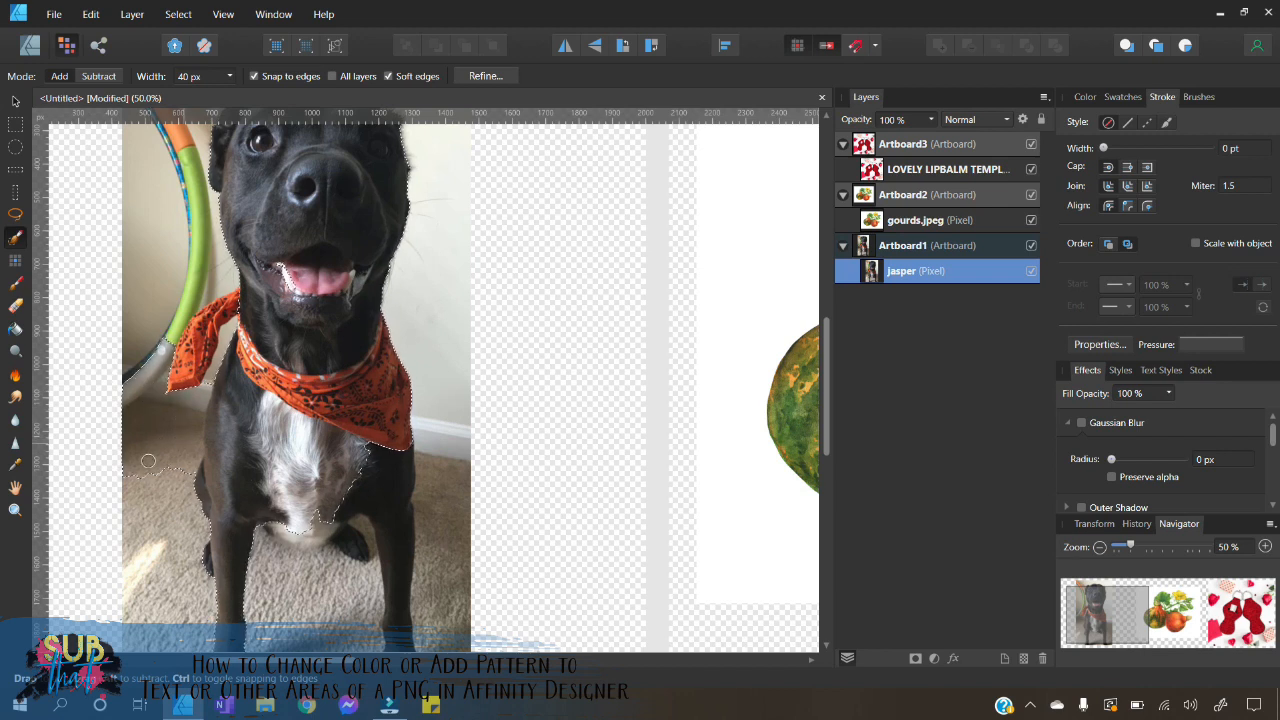
drag(230, 304, 209, 334)
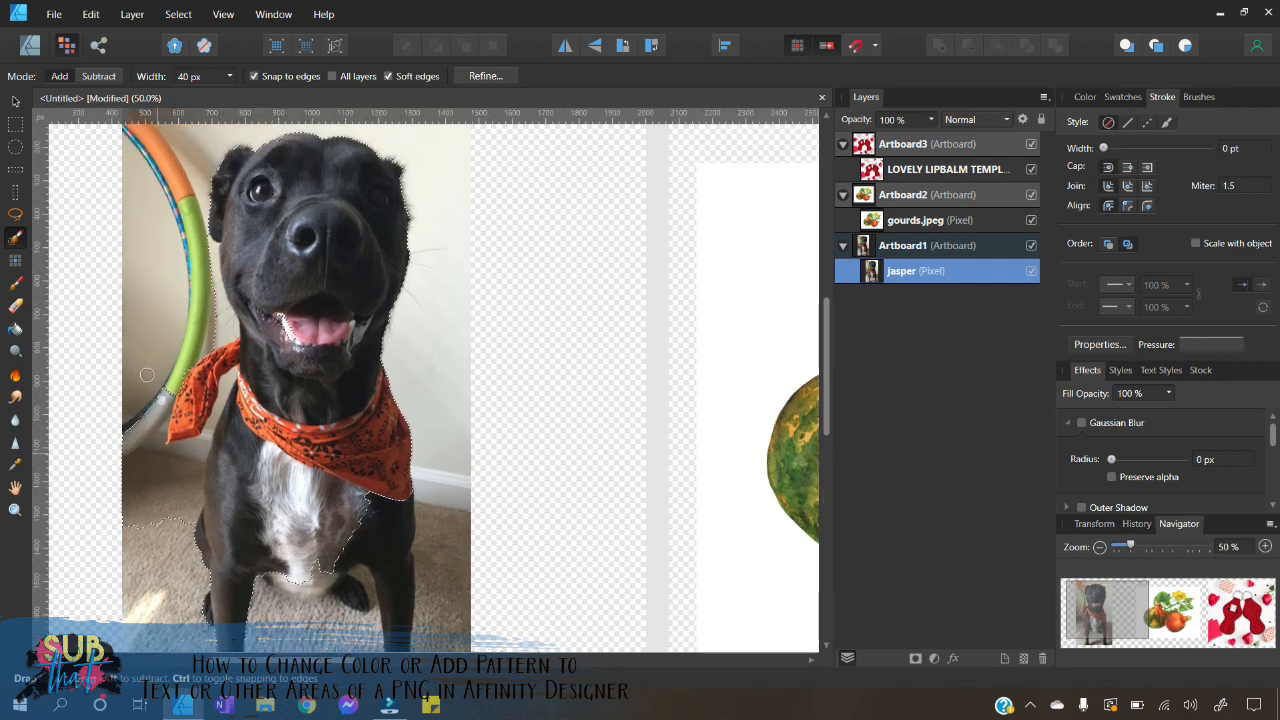
click(1265, 547)
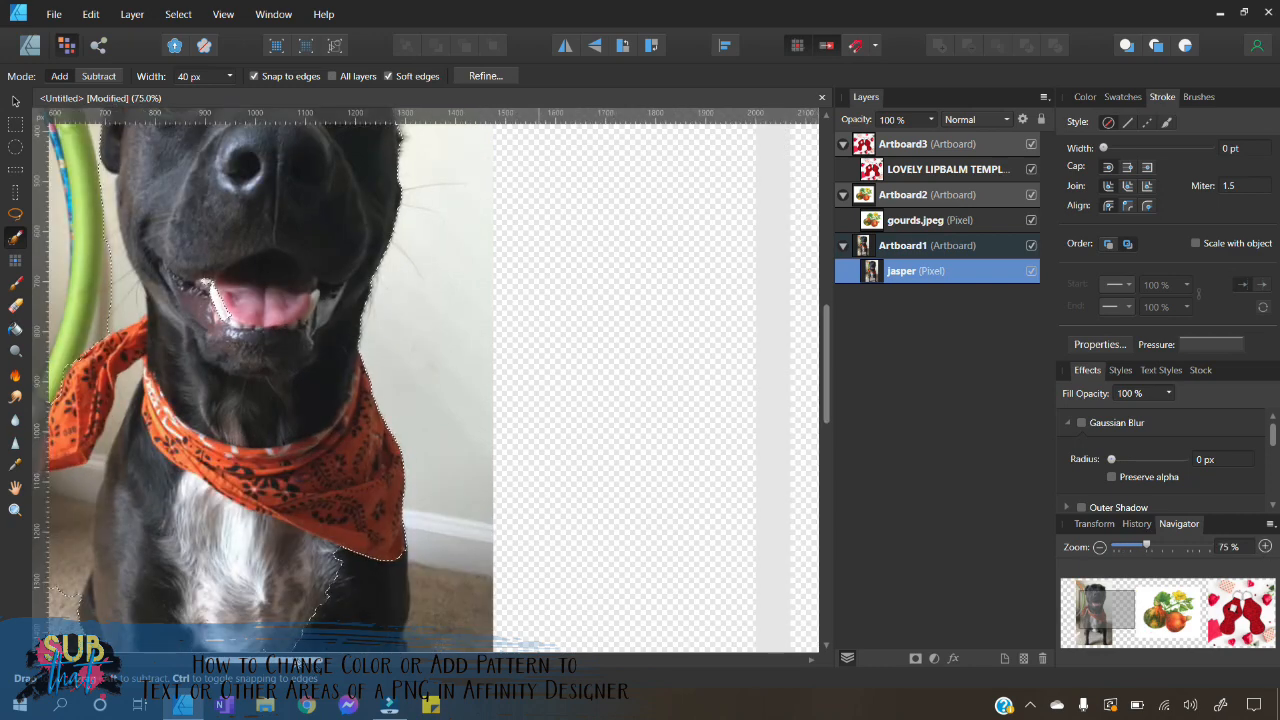
scroll(425, 388, left, 3)
scroll(425, 388, up, 1)
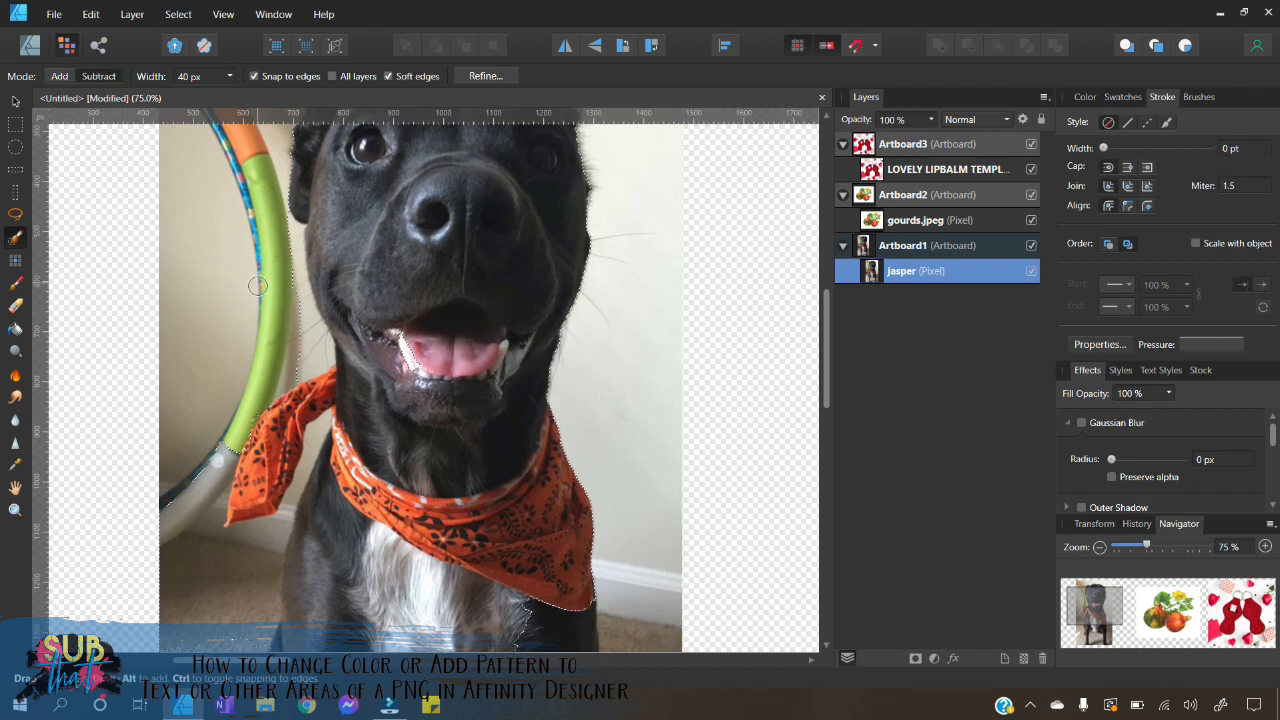
mouse_move(291, 238)
mouse_down()
mouse_move(294, 328)
mouse_move(212, 408)
mouse_move(184, 553)
mouse_move(171, 473)
mouse_move(197, 600)
mouse_move(235, 541)
mouse_move(265, 465)
mouse_up()
- Reduce the Selection Brush width to 18 px and subtract the background gap between the bandana's loose end and the dog's body
scroll(171, 473, down, 1)
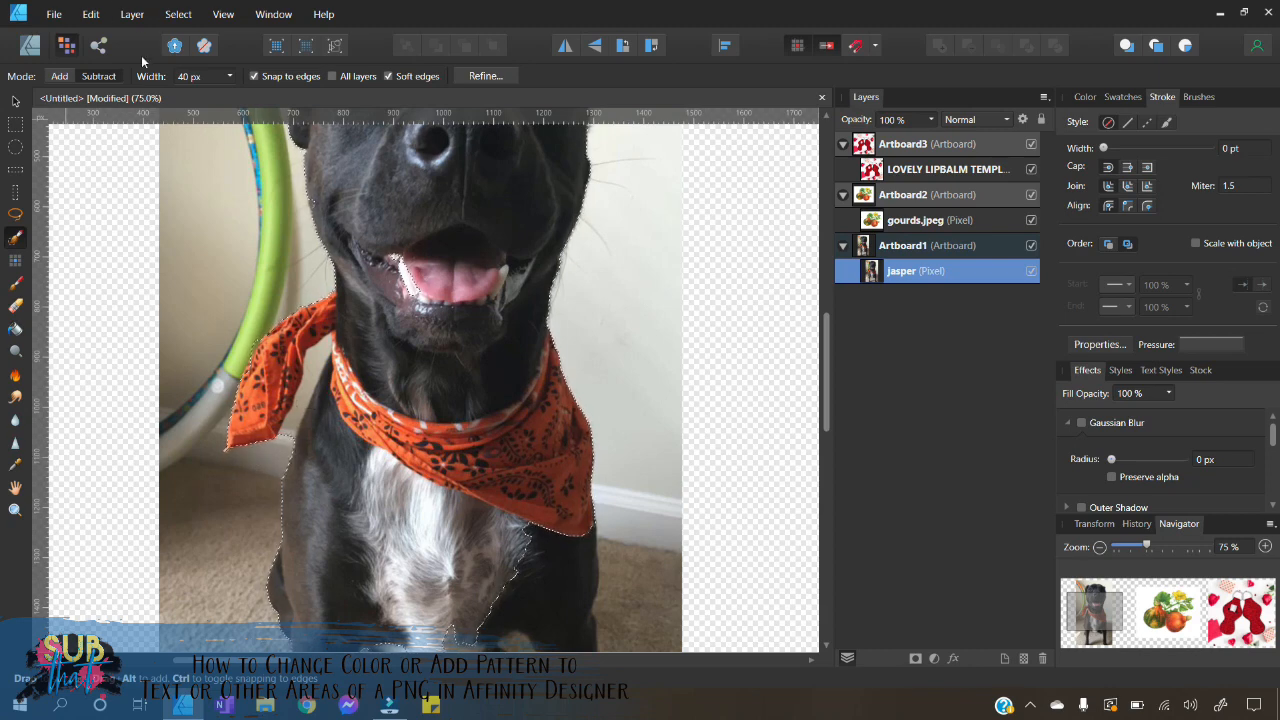
click(230, 76)
drag(232, 94, 211, 97)
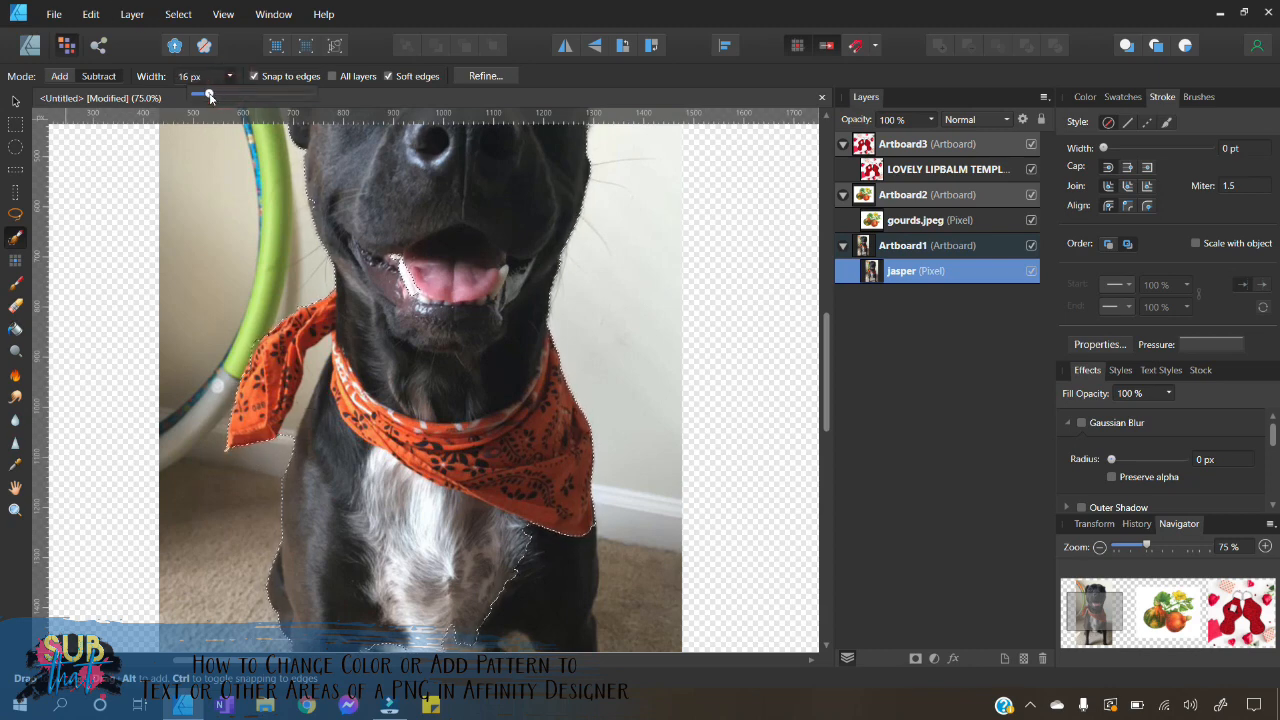
click(281, 459)
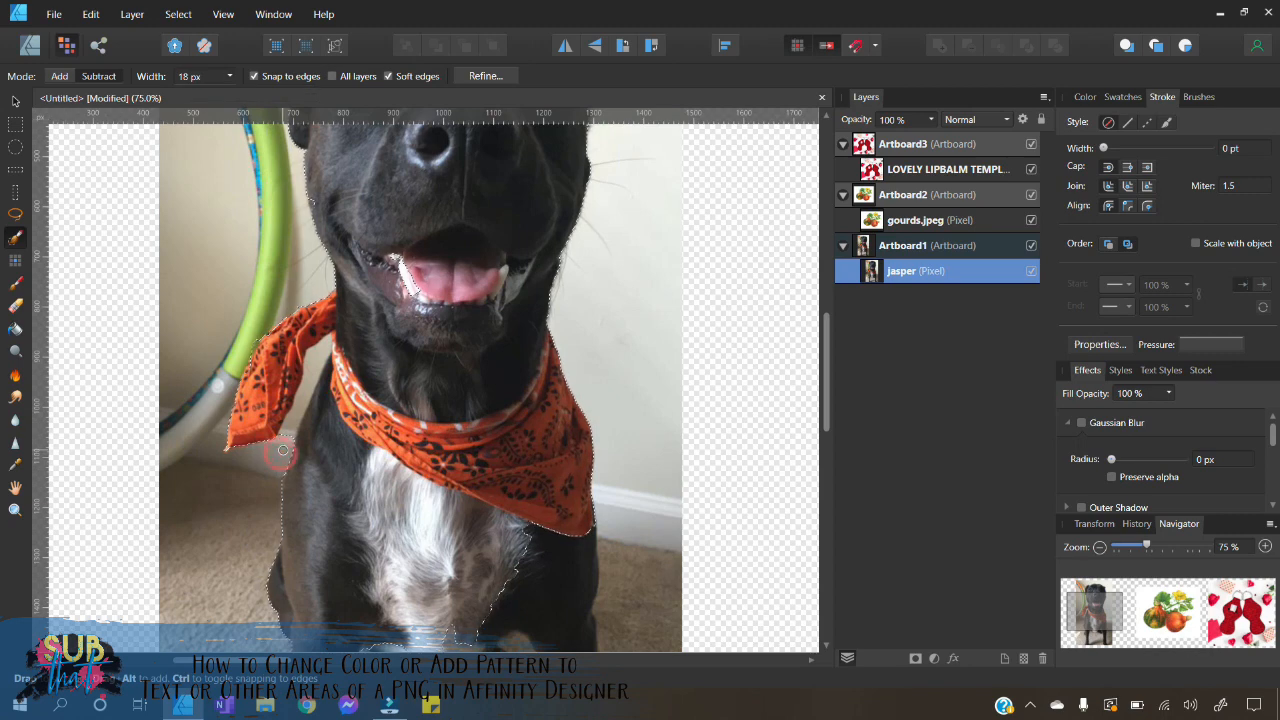
drag(284, 452, 300, 408)
click(98, 76)
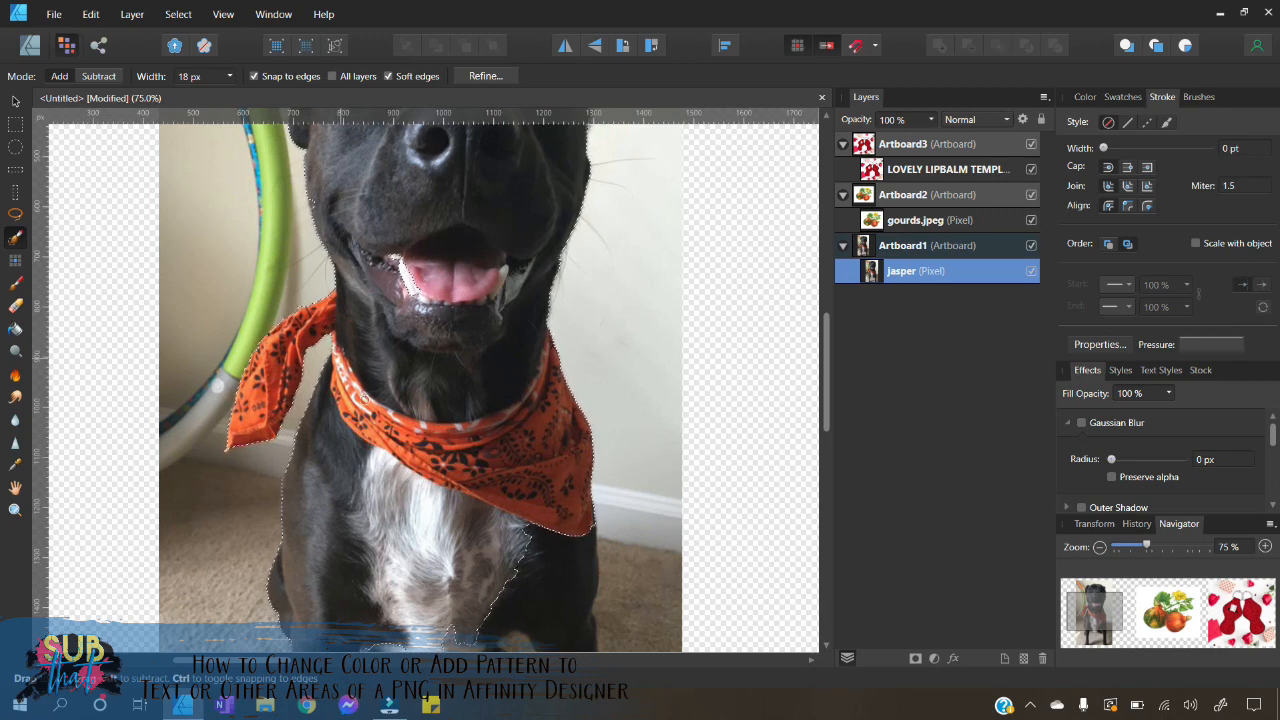
- Add the remaining chest, front leg and hind paw to the selection, and subtract the carpet beneath the belly
scroll(340, 360, down, 4)
scroll(343, 375, down, 1)
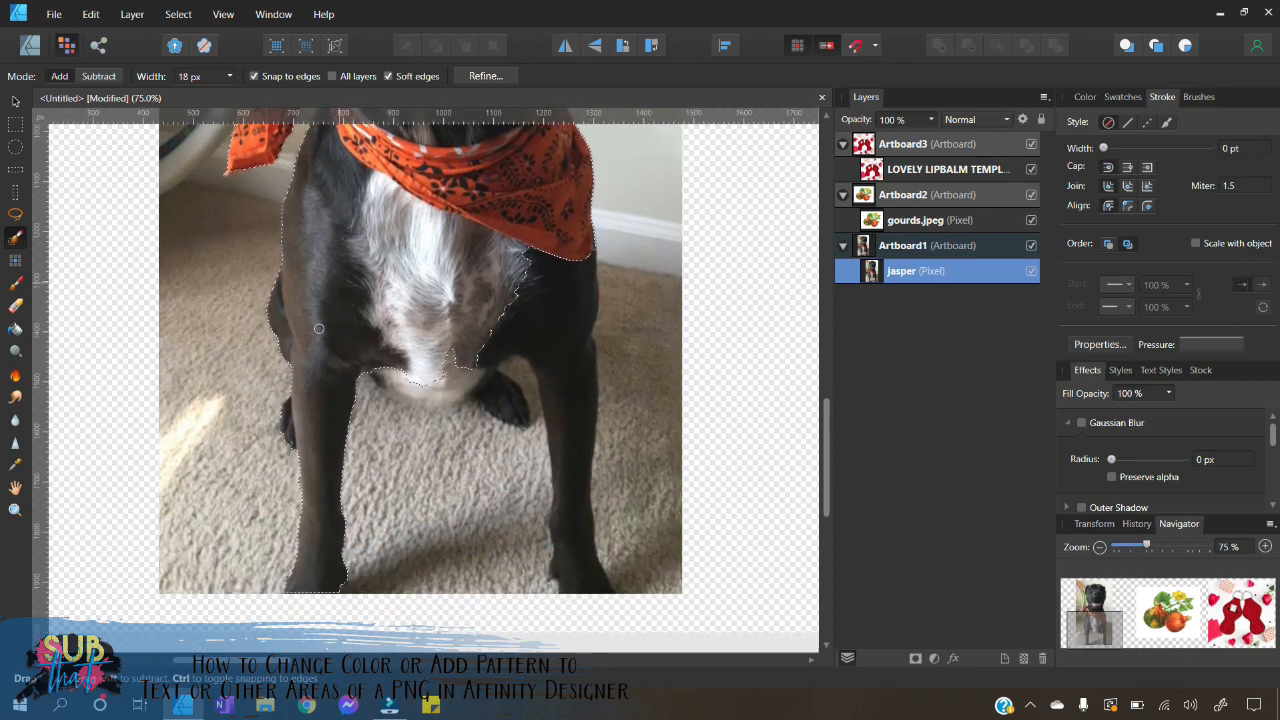
mouse_move(487, 210)
mouse_down()
mouse_move(518, 304)
mouse_move(450, 351)
mouse_move(385, 372)
mouse_up()
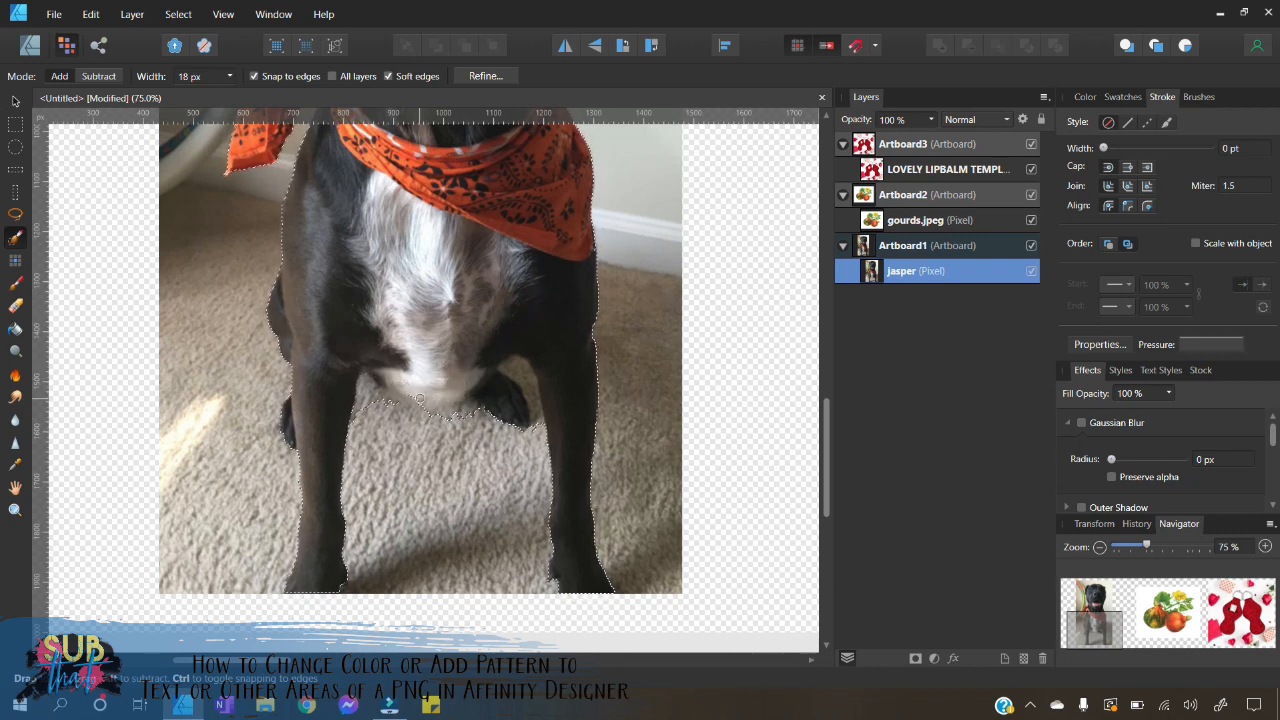
click(1266, 547)
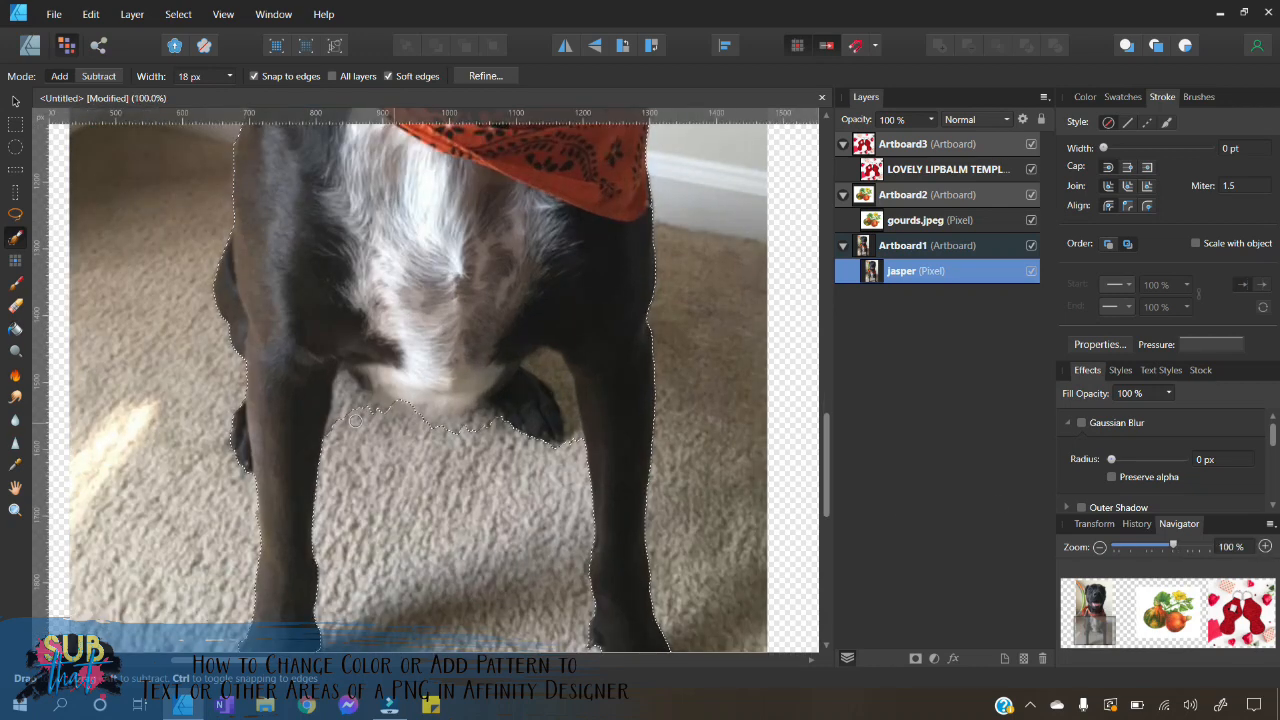
click(95, 76)
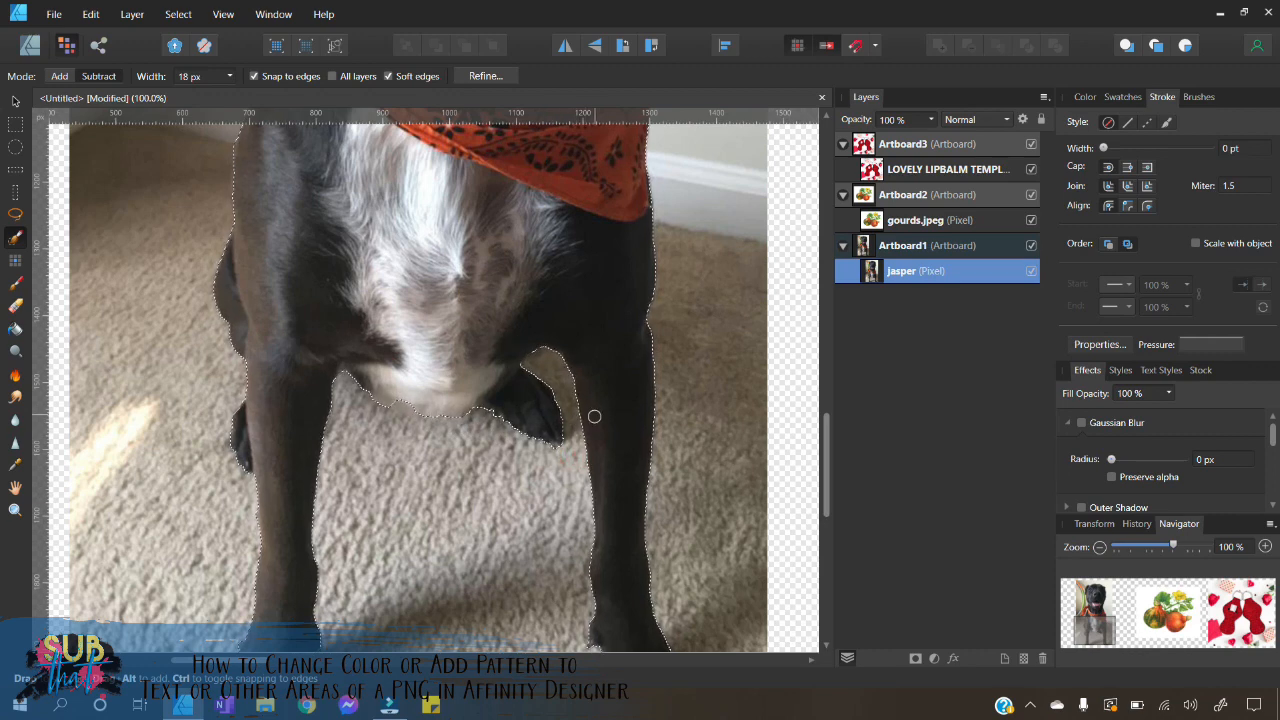
- Add the unselected teeth in the dog's mouth and the missed edge of its cheek to the selection
scroll(594, 416, down, 2)
scroll(614, 446, up, 6)
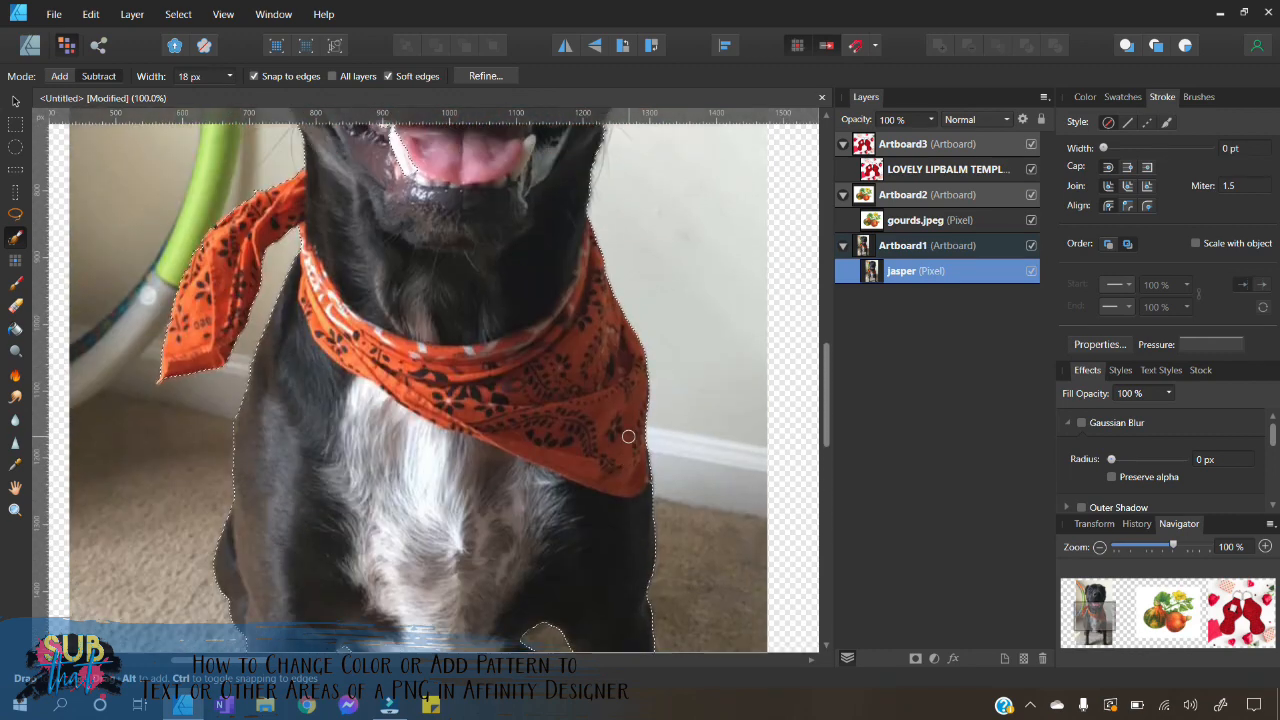
scroll(628, 436, up, 3)
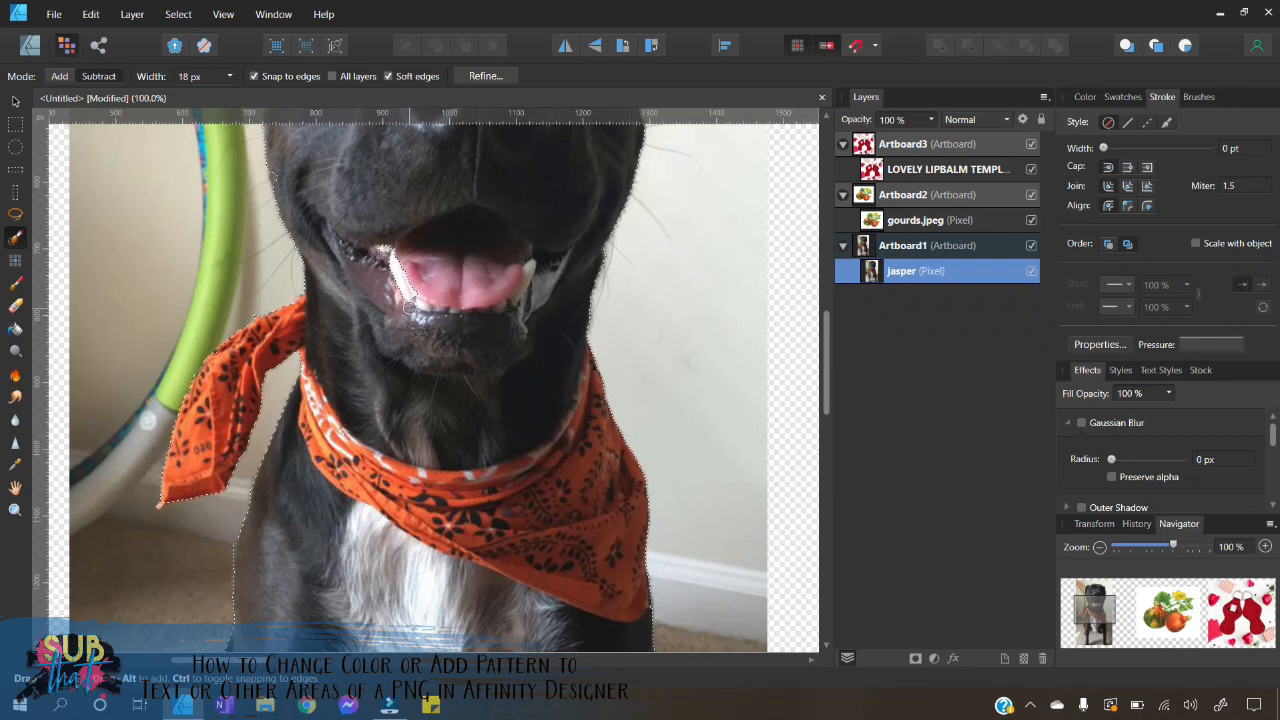
key(alt)
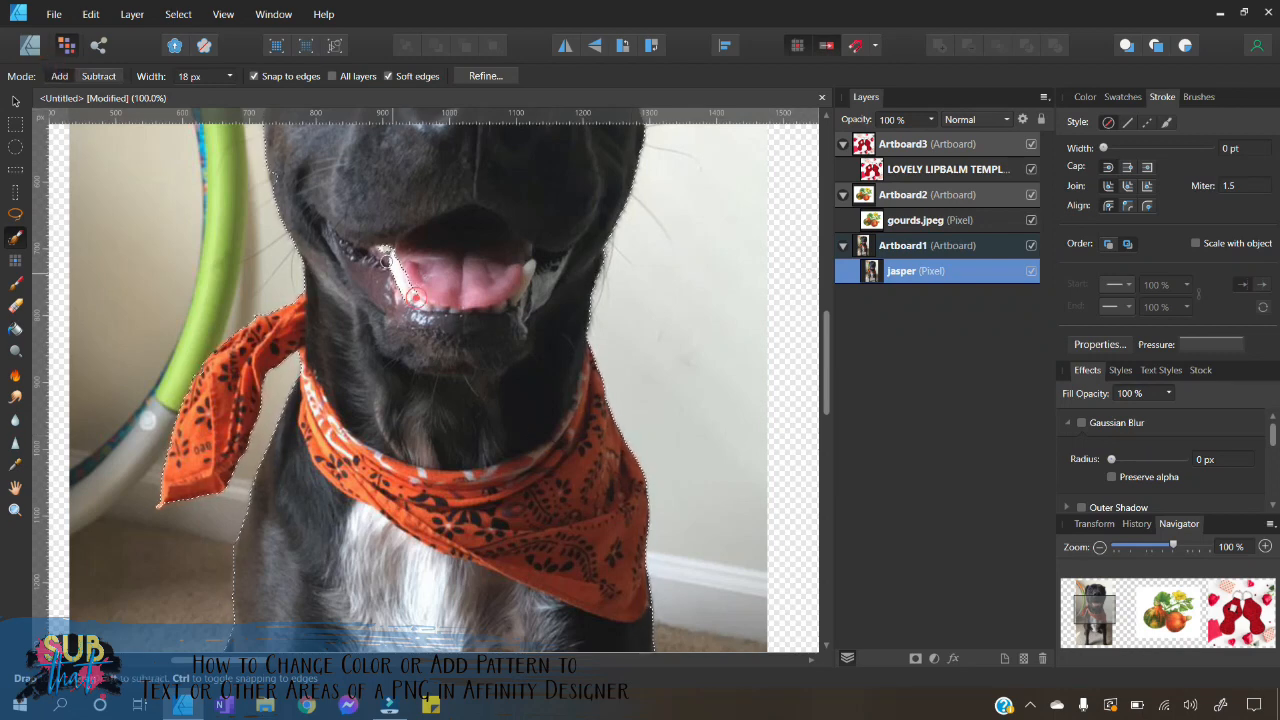
drag(415, 297, 418, 298)
scroll(290, 230, up, 3)
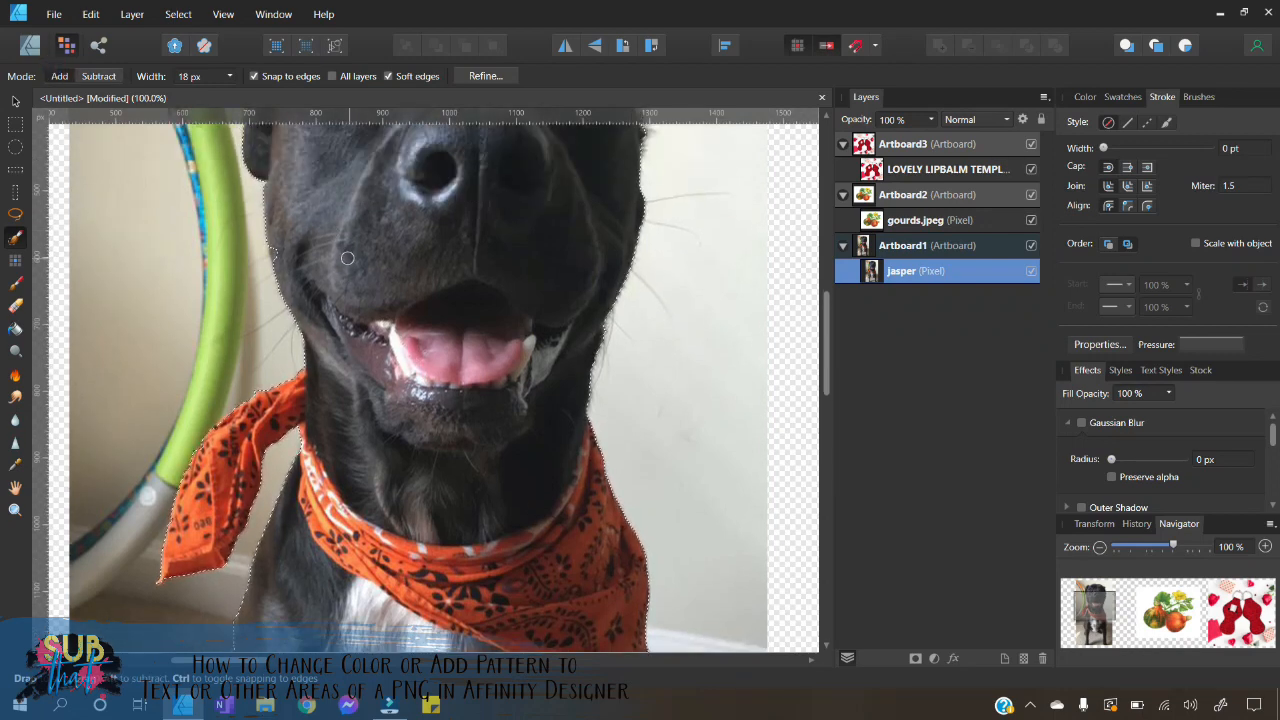
drag(279, 299, 281, 309)
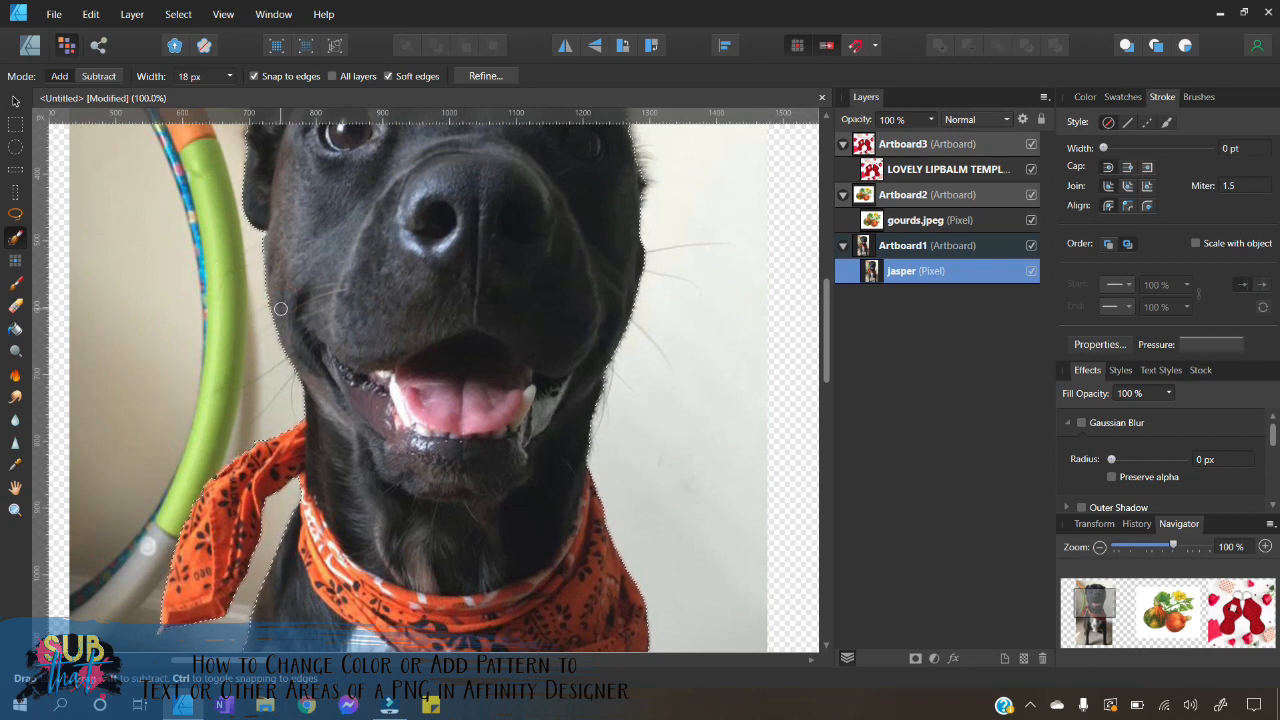
scroll(432, 313, up, 4)
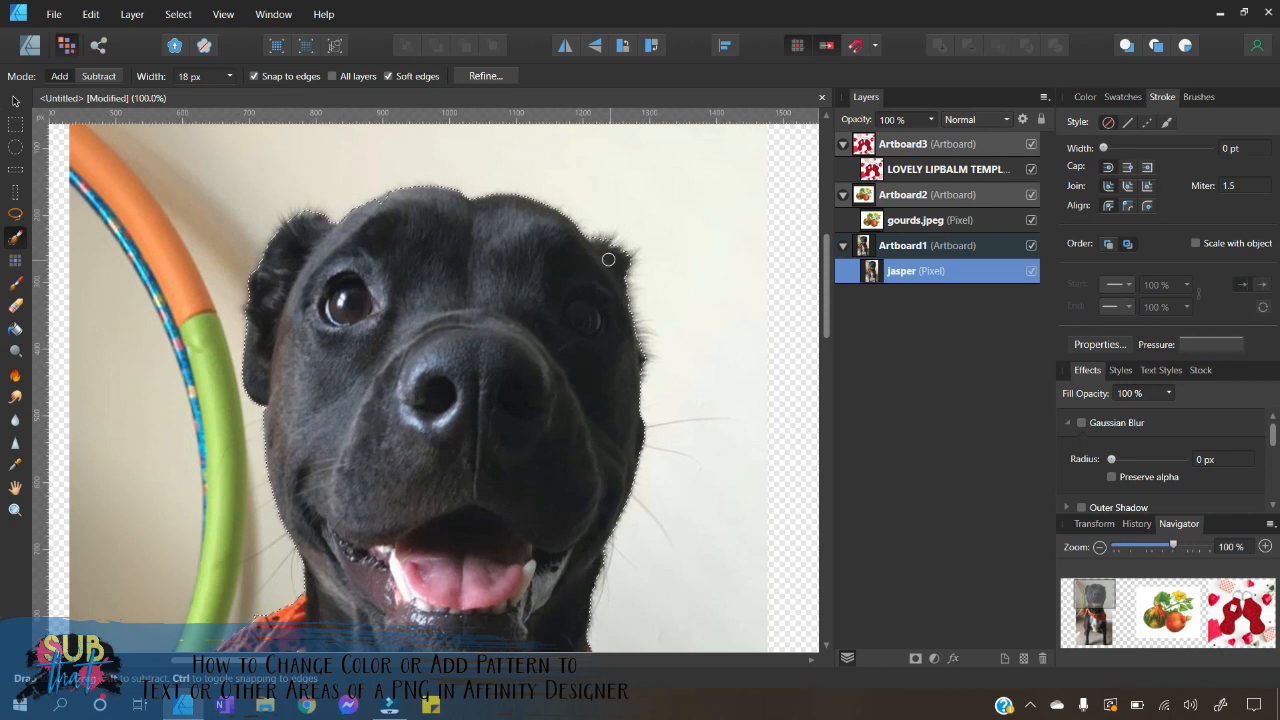
- Add the missed ear edge and the side of the dog's face beneath it to the selection
click(603, 252)
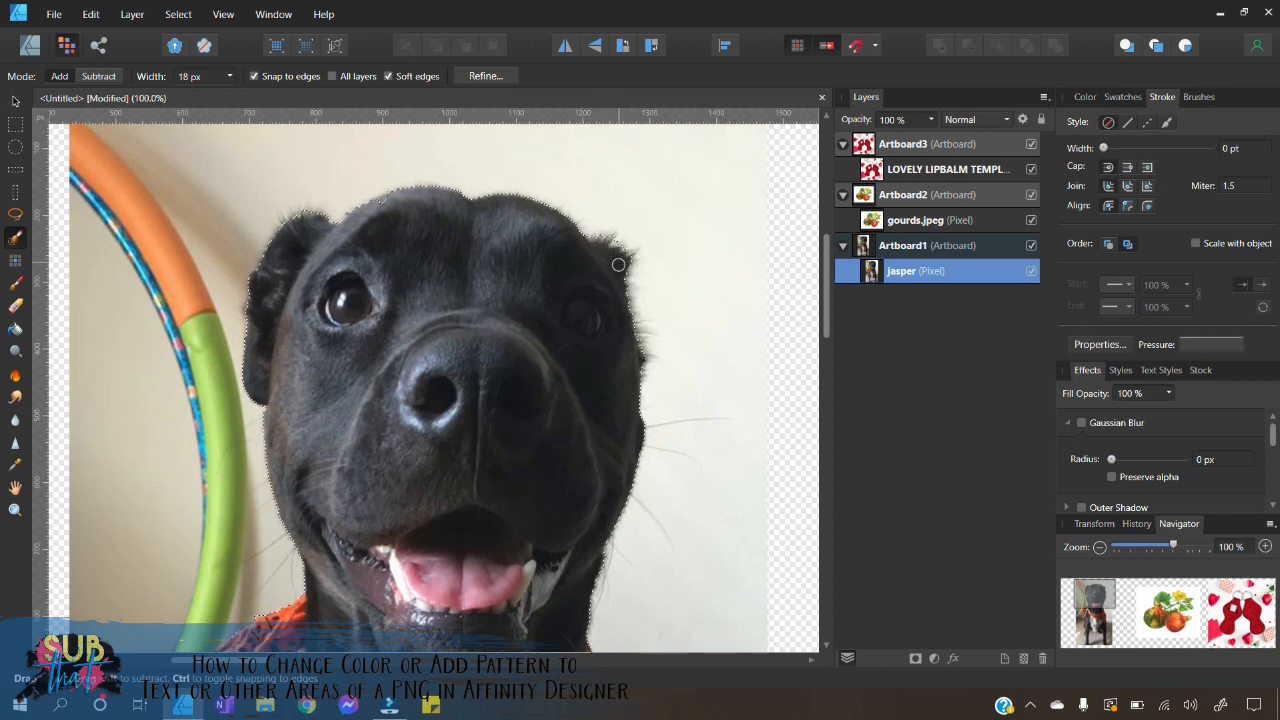
drag(620, 290, 636, 355)
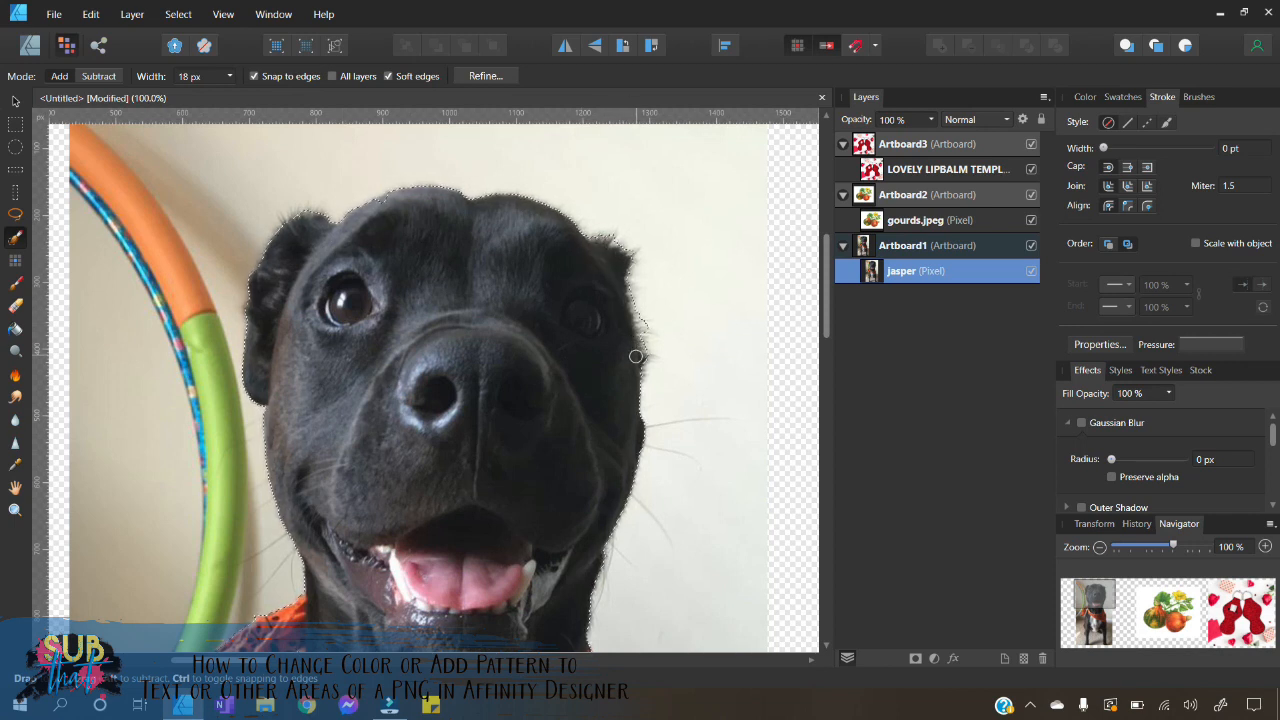
scroll(480, 330, down, 5)
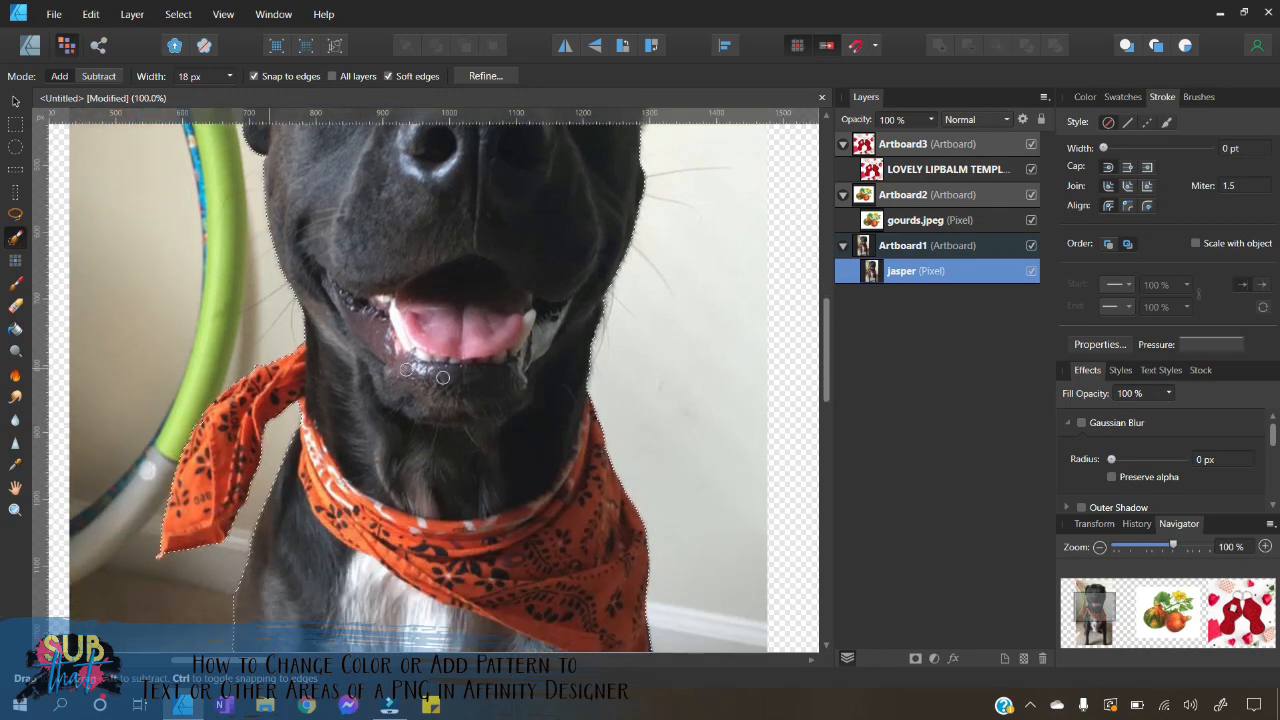
- Copy the selected dog and paste it as a separate pixel layer on Artboard1
click(1099, 547)
click(1099, 547)
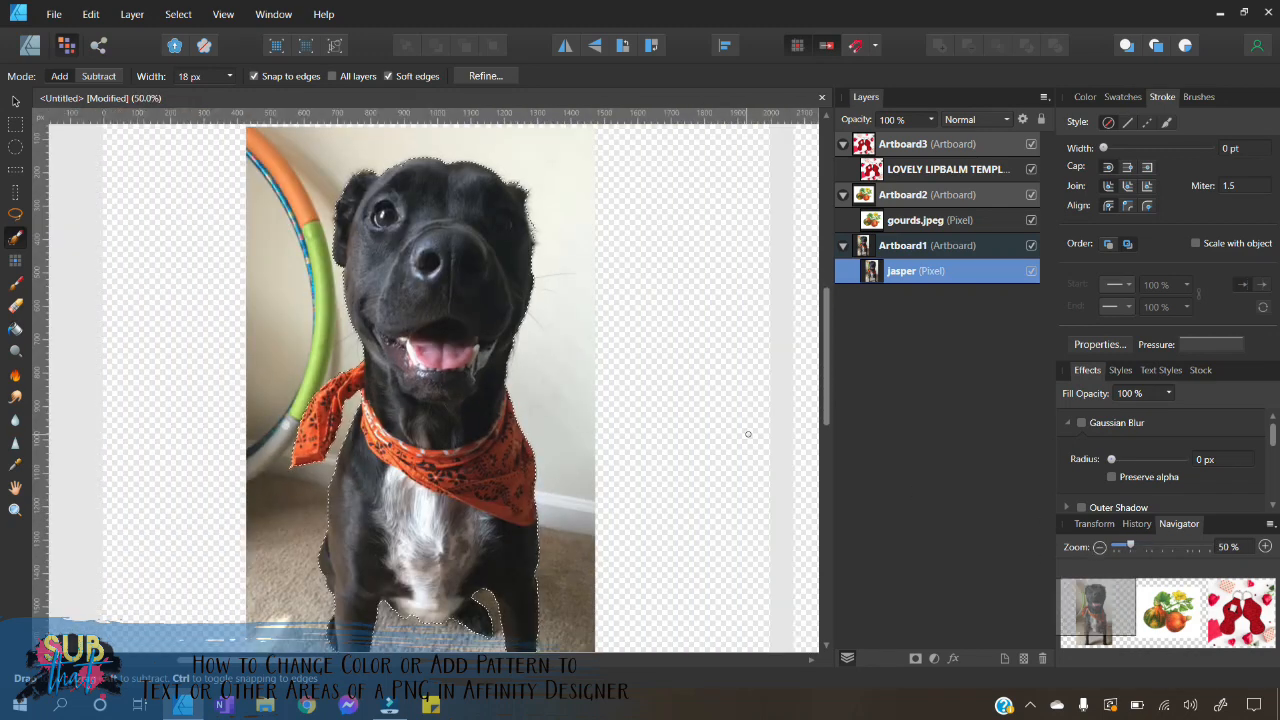
scroll(520, 335, up, 1)
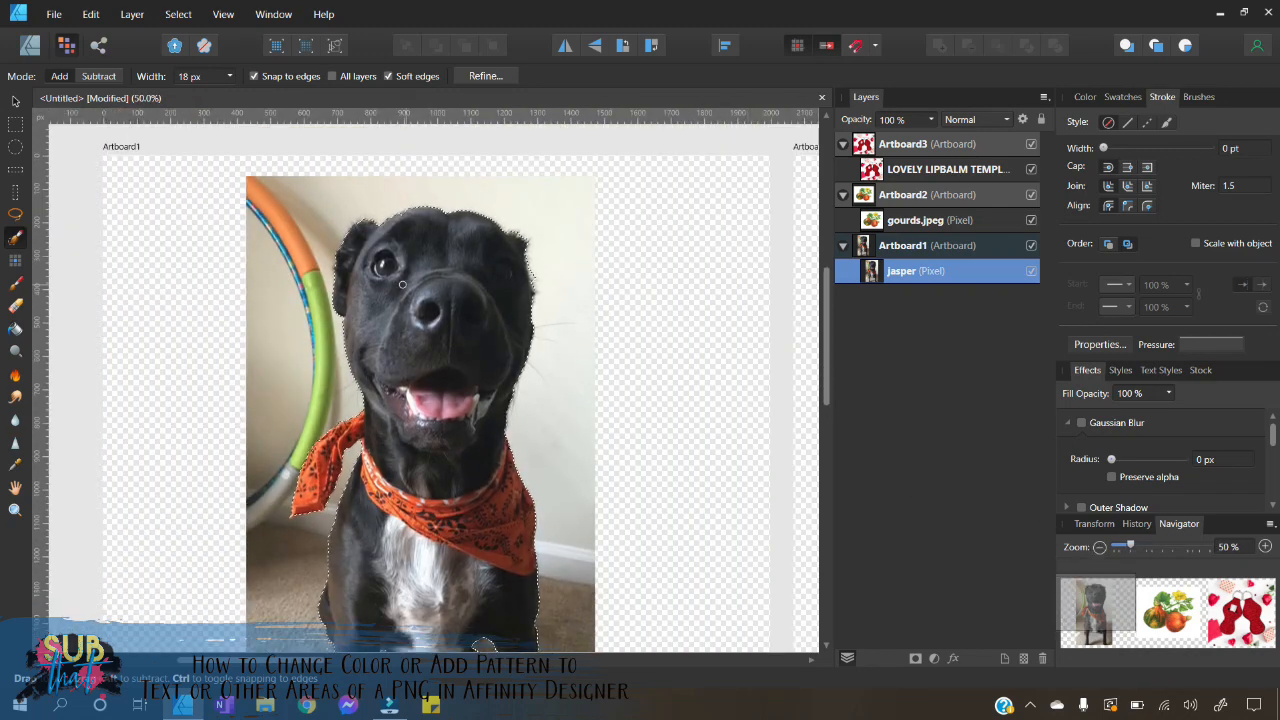
click(14, 103)
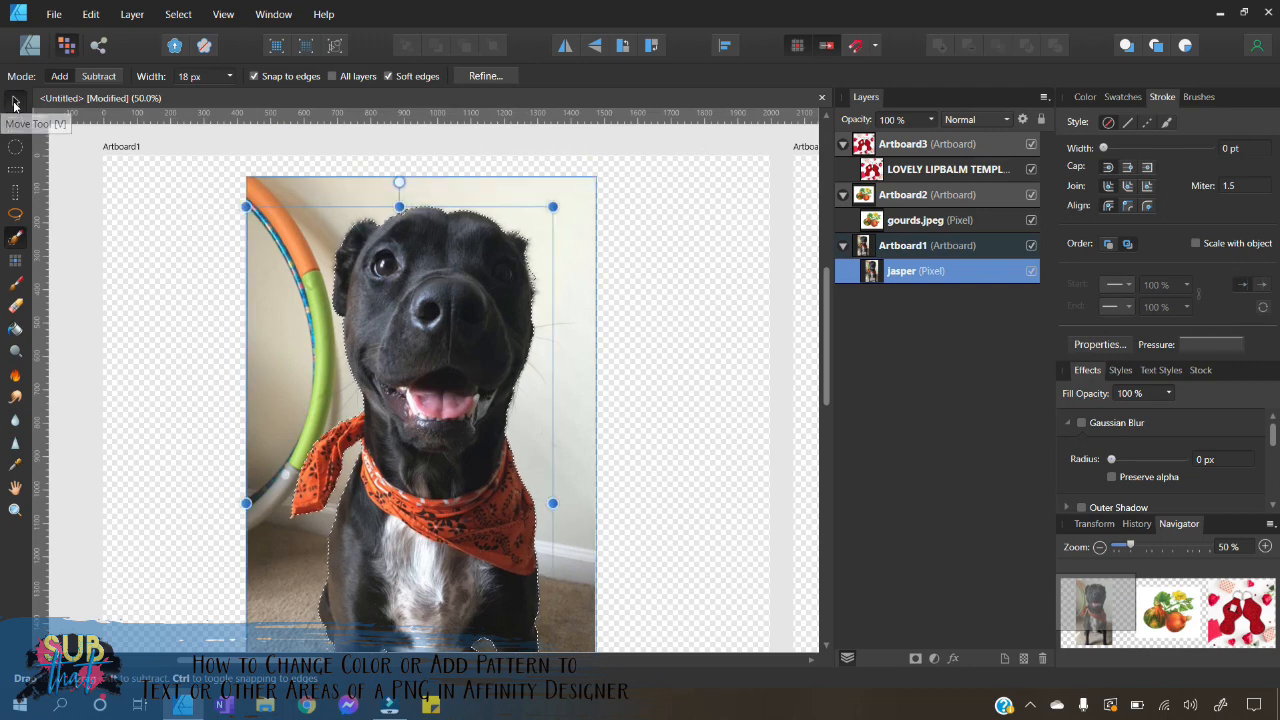
right_click(437, 306)
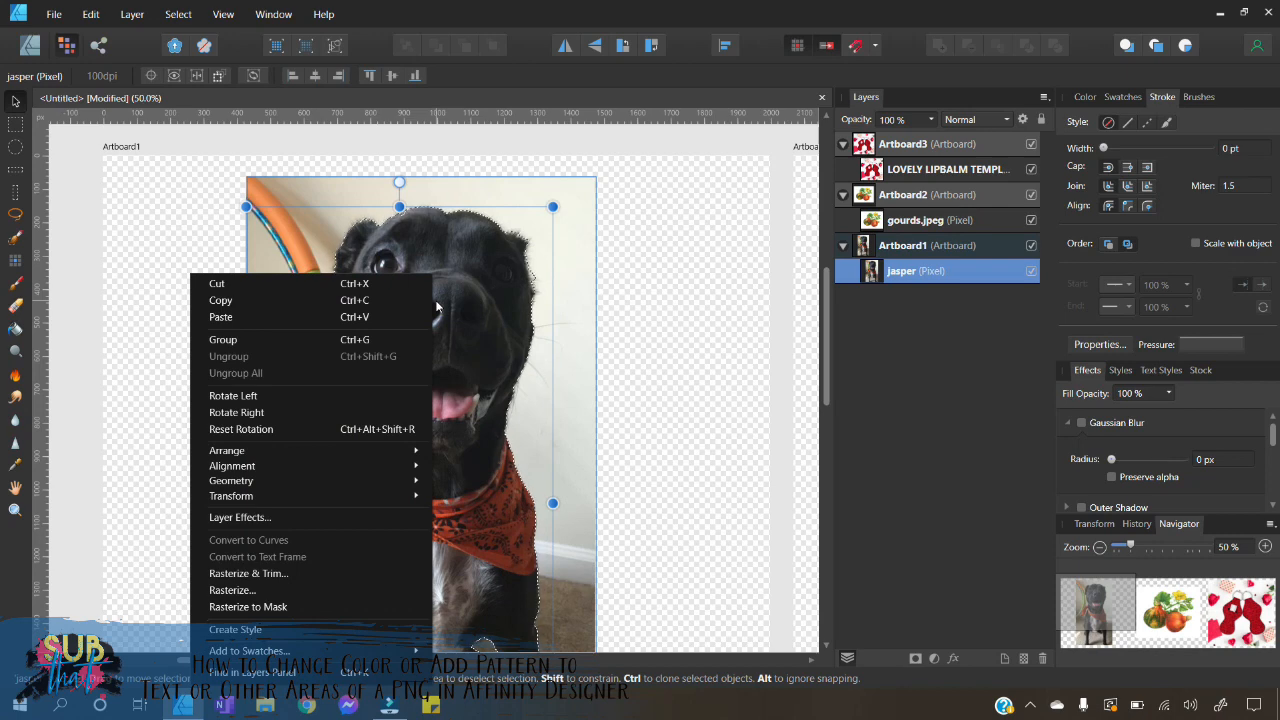
click(244, 300)
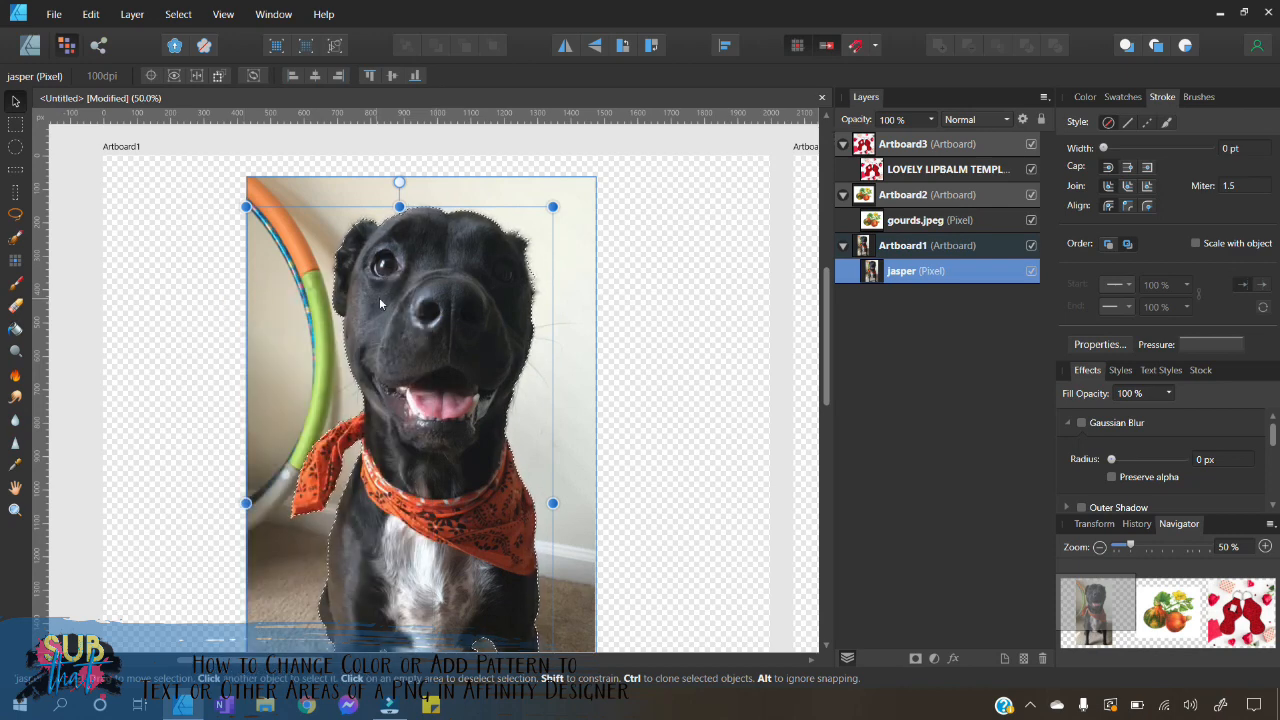
right_click(427, 304)
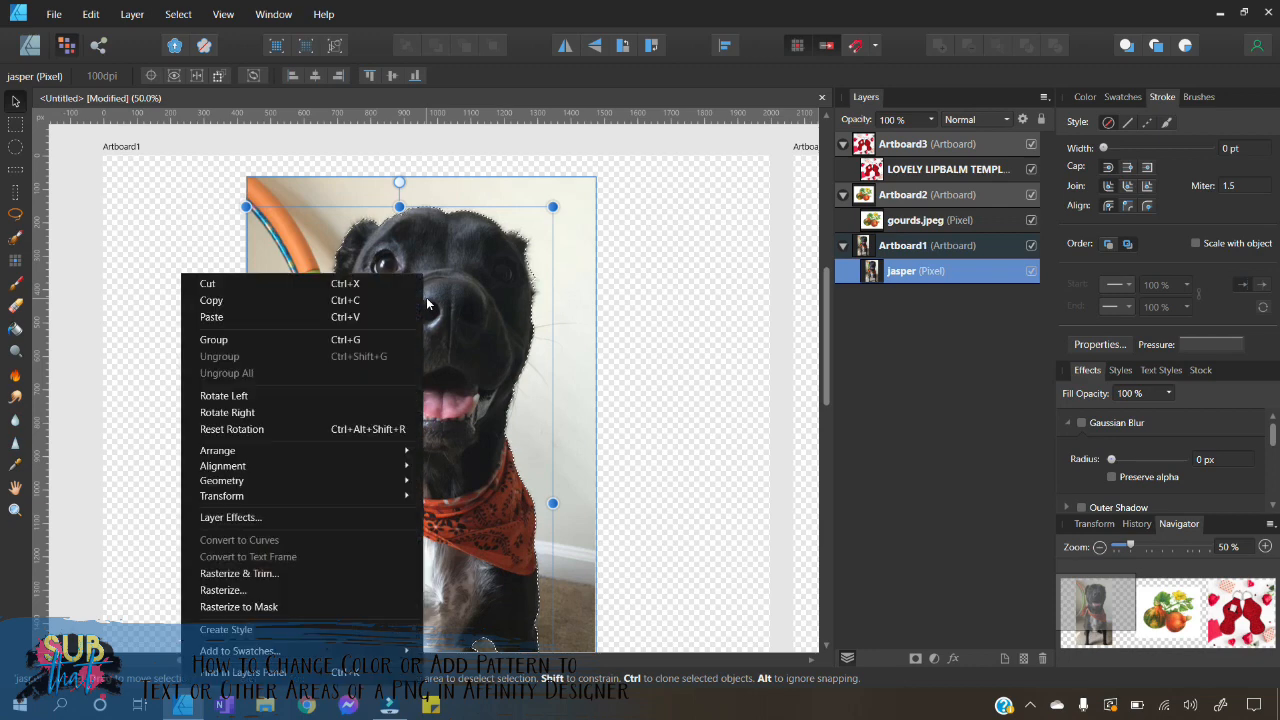
click(286, 317)
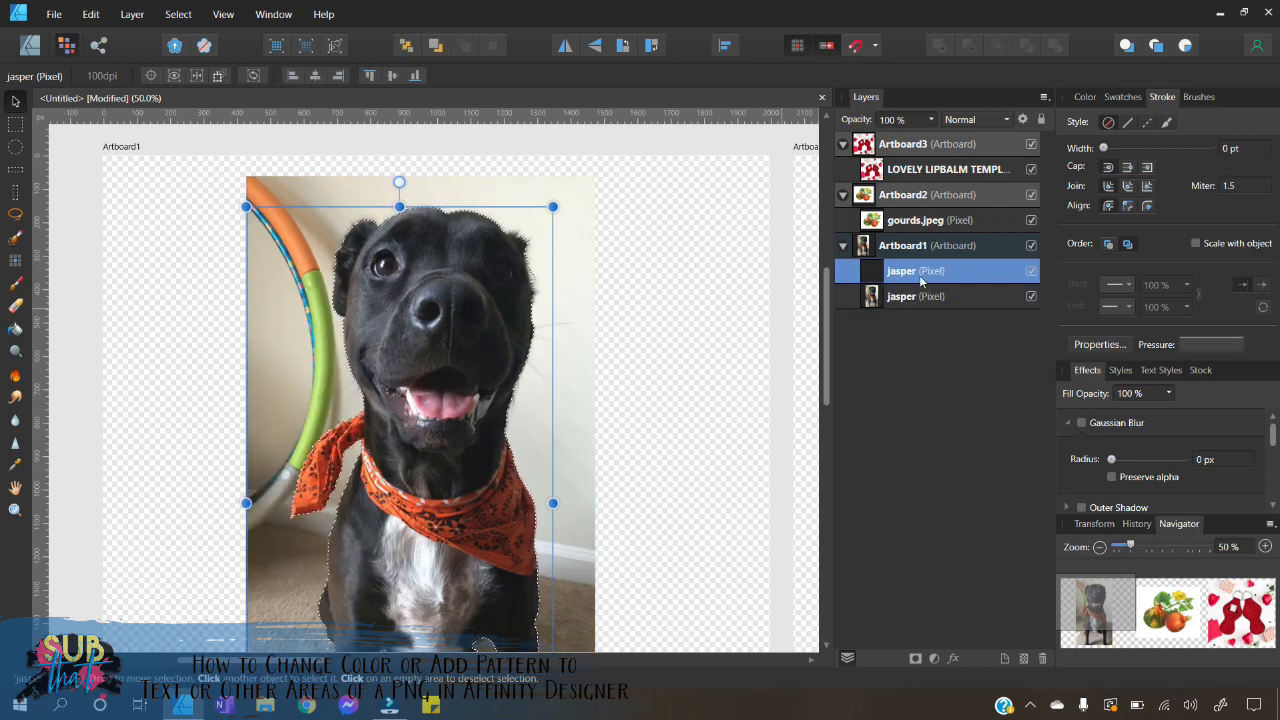
- Hide the original dog photo layer and clear the pixel selection around the pasted cutout
click(1031, 296)
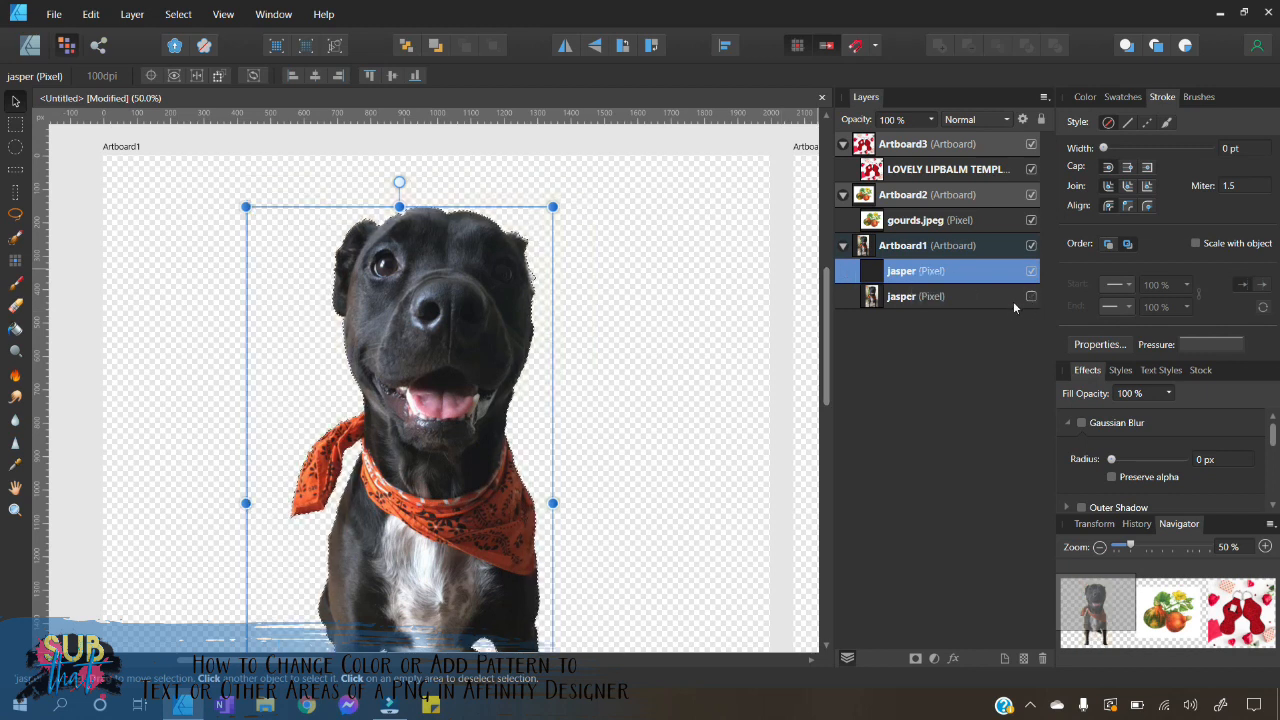
click(943, 273)
click(959, 305)
click(916, 272)
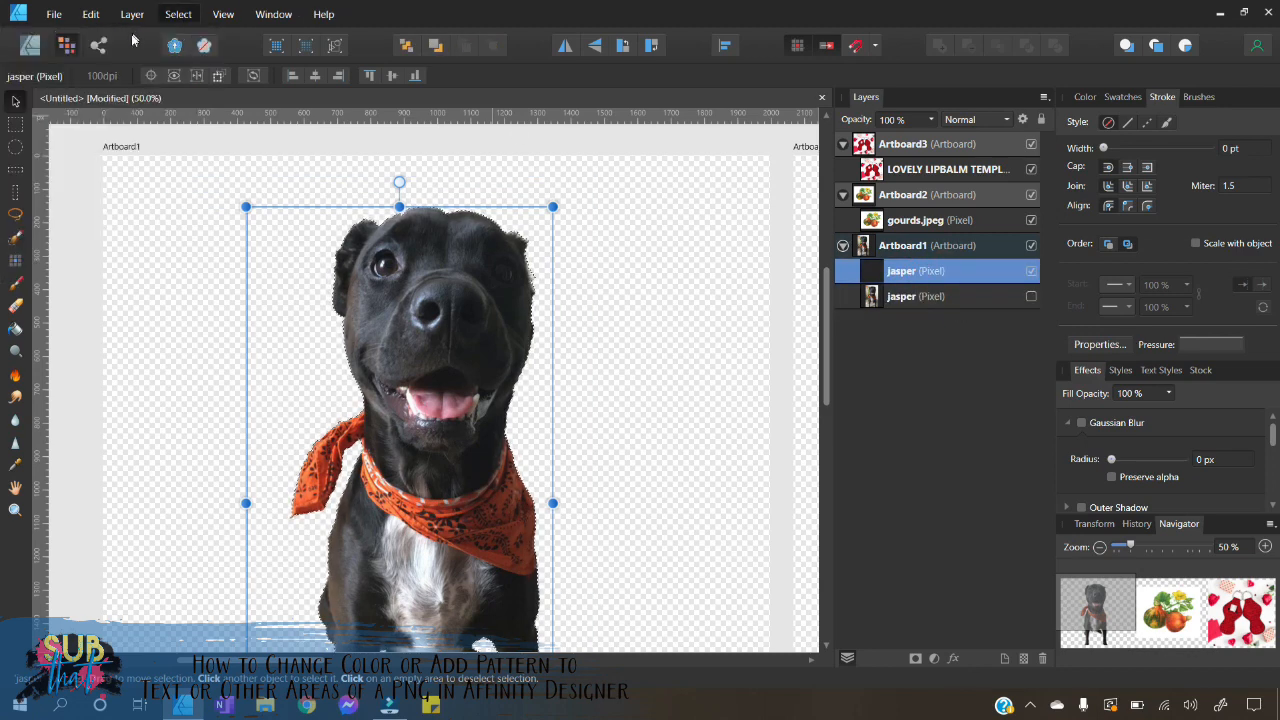
click(178, 14)
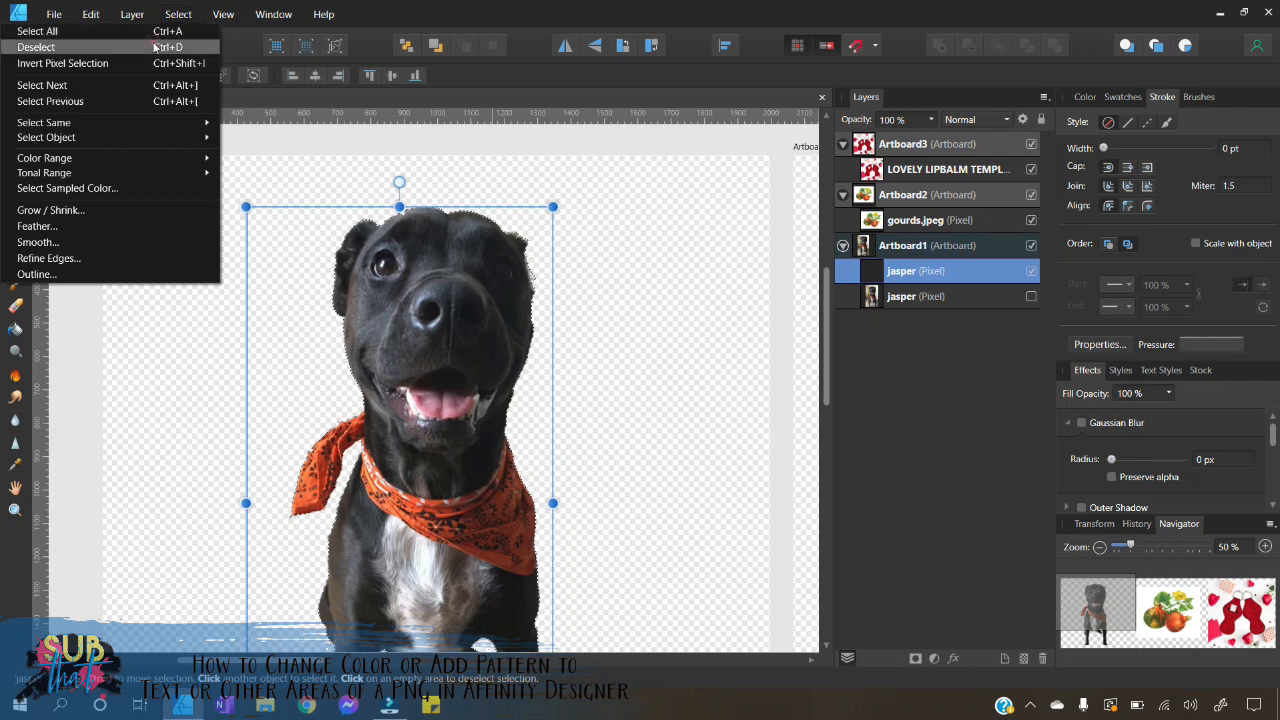
click(155, 47)
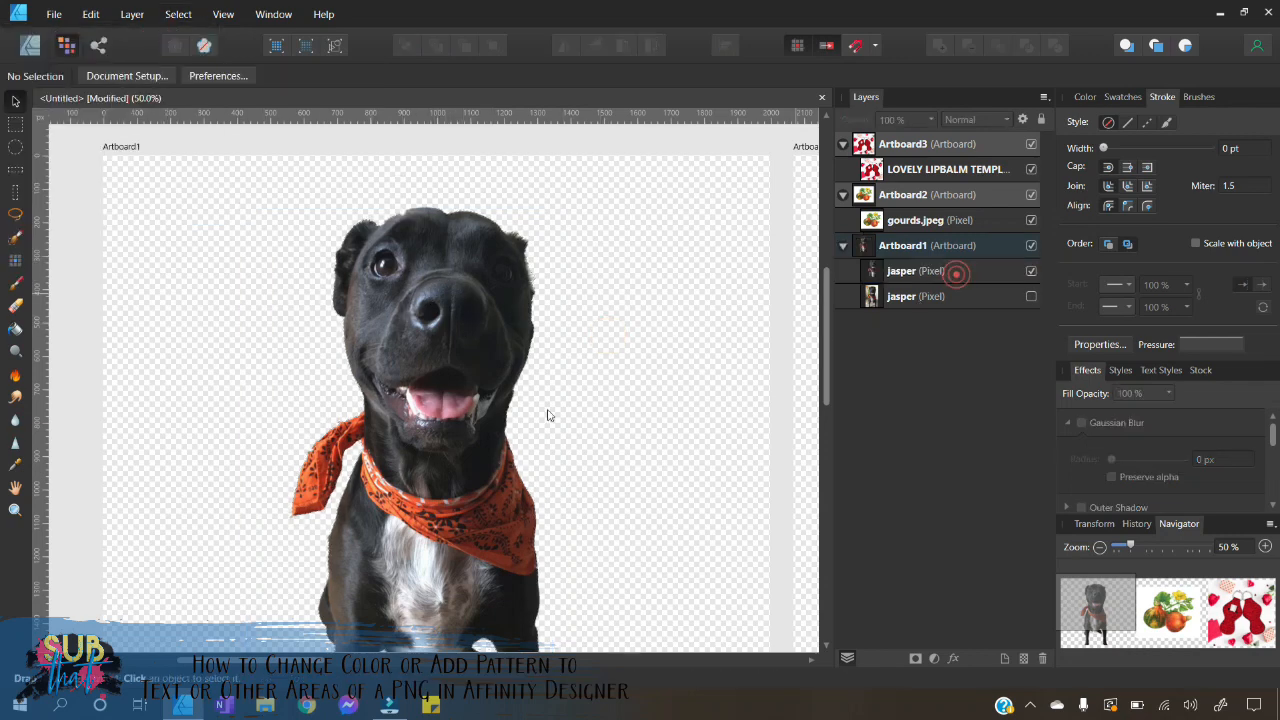
- Move the dog cutout slightly upward on its artboard and delete the hidden original photo layer
drag(490, 436, 507, 415)
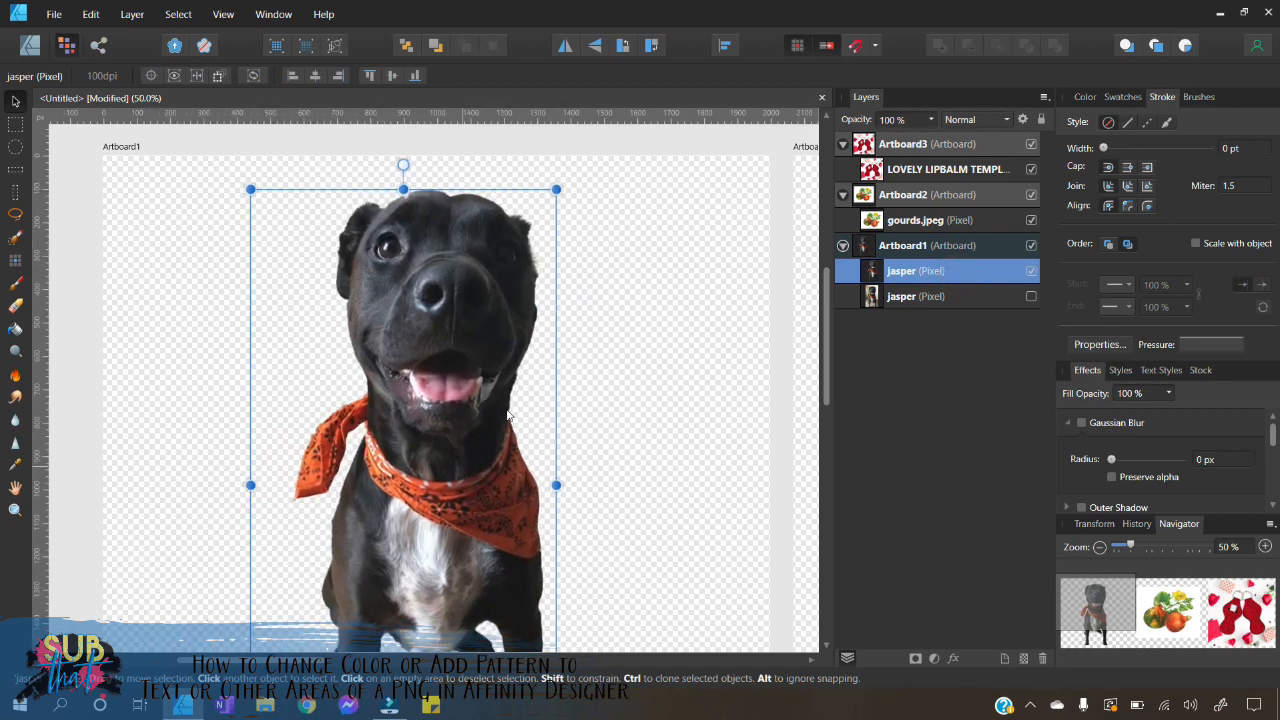
click(897, 298)
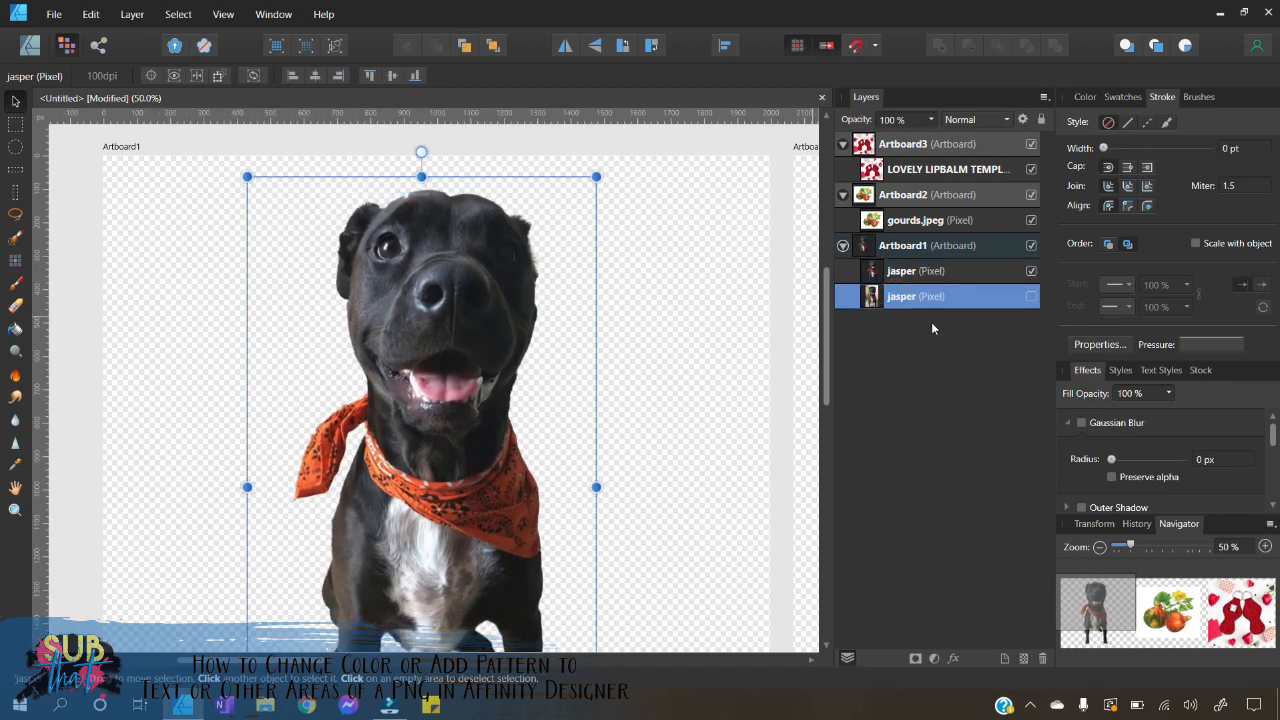
click(1043, 659)
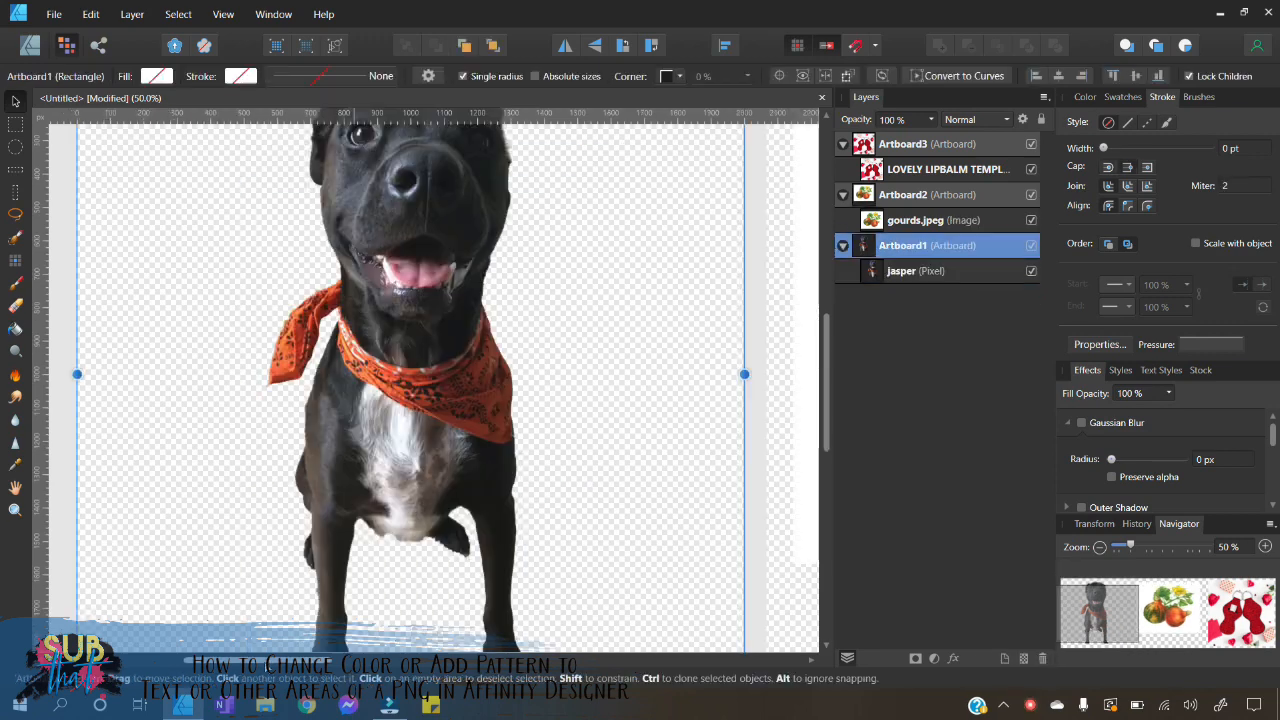
- Rasterize the gourds.jpeg image on Artboard2
drag(291, 660, 467, 667)
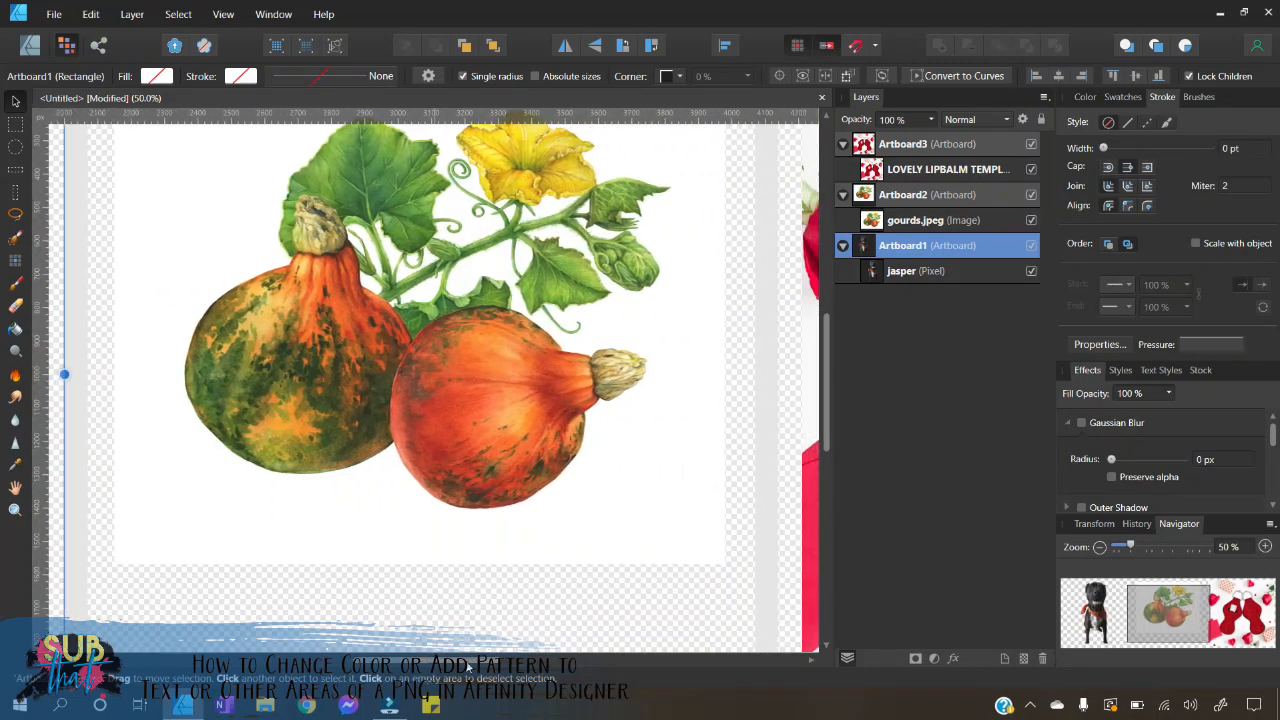
scroll(637, 585, up, 3)
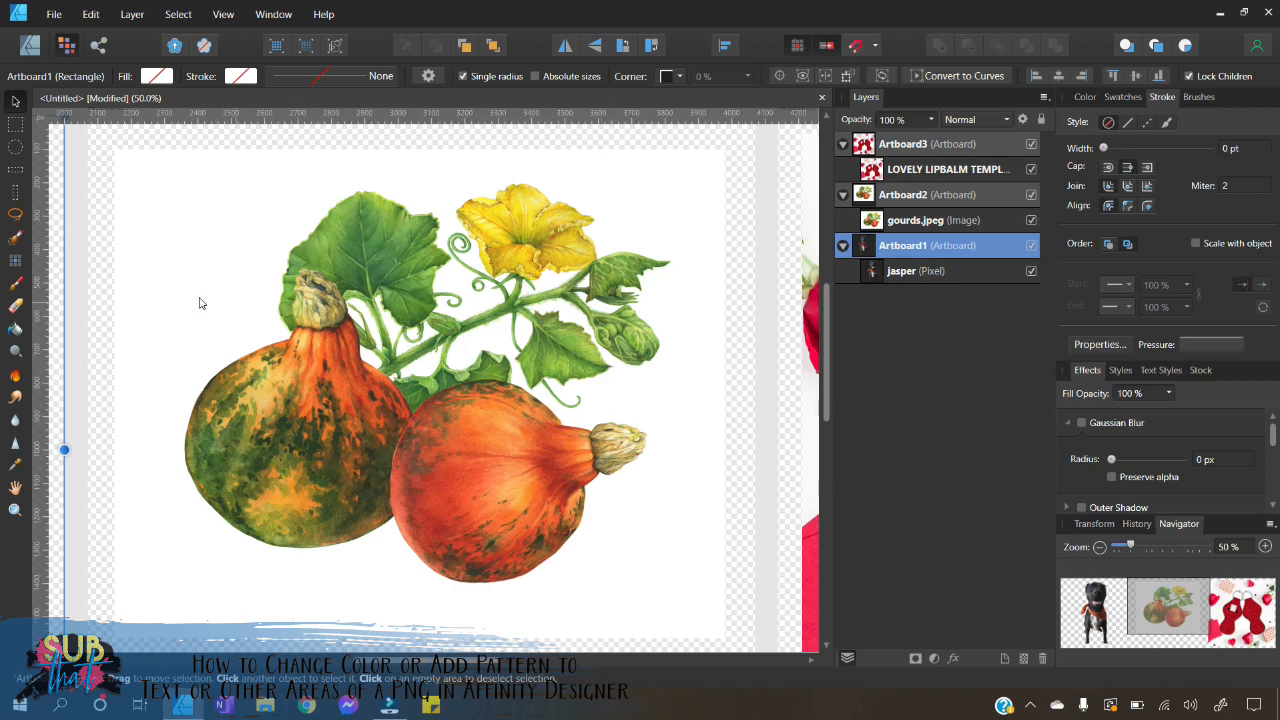
click(737, 194)
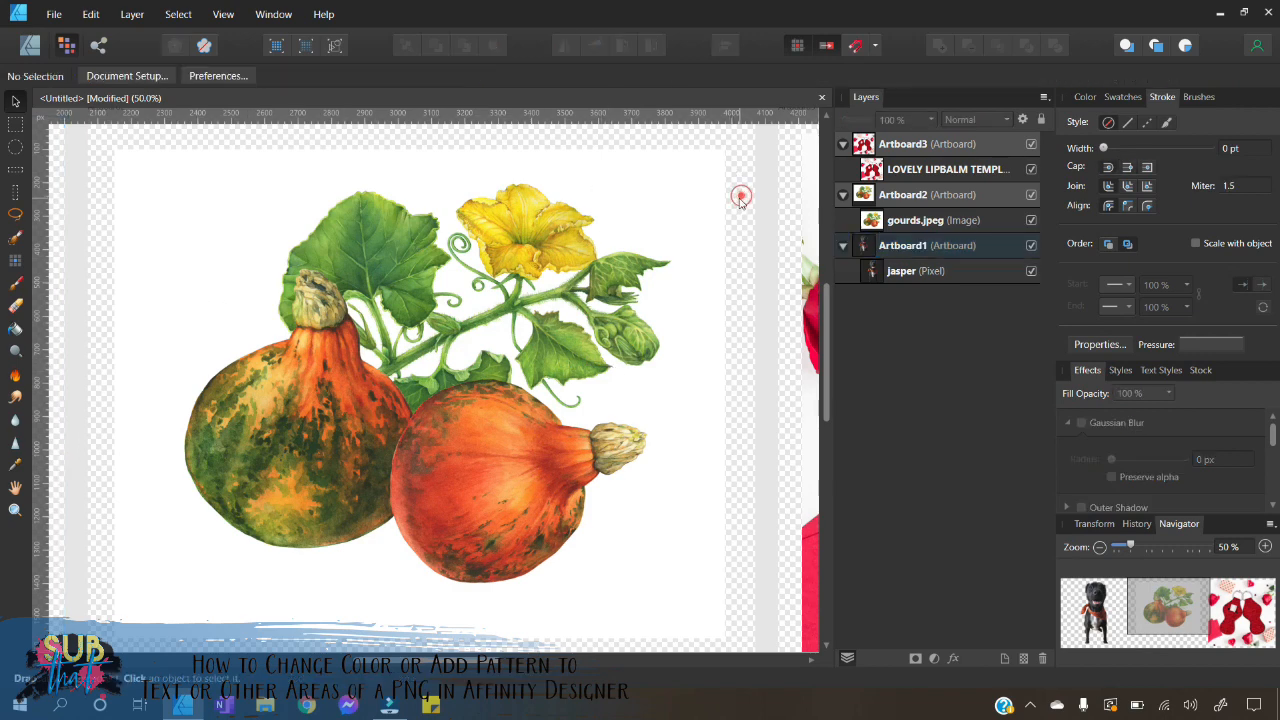
click(688, 234)
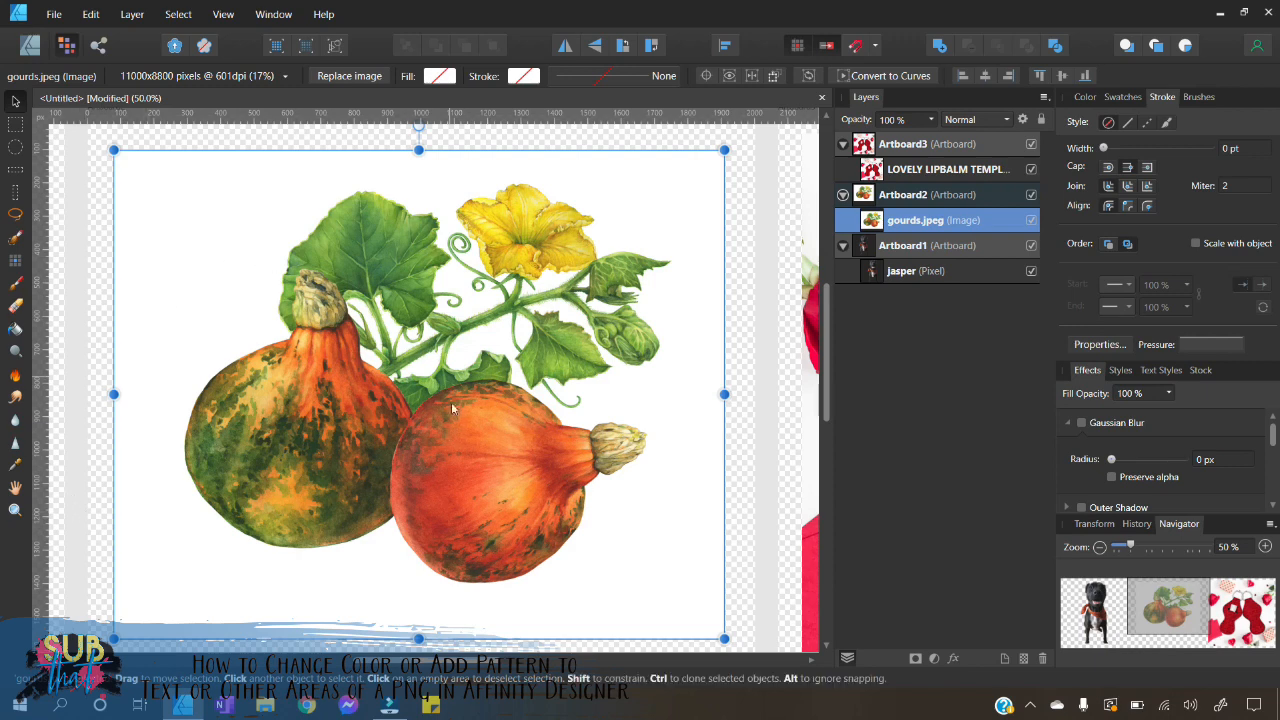
right_click(530, 343)
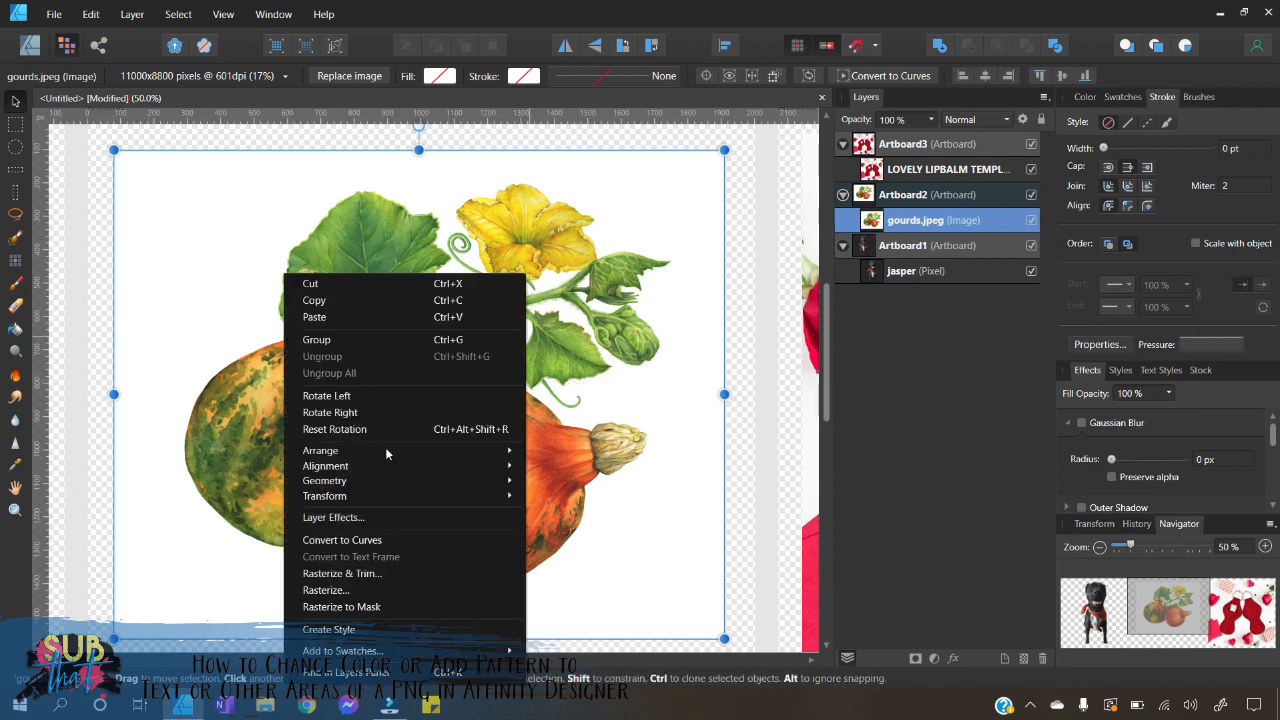
click(361, 590)
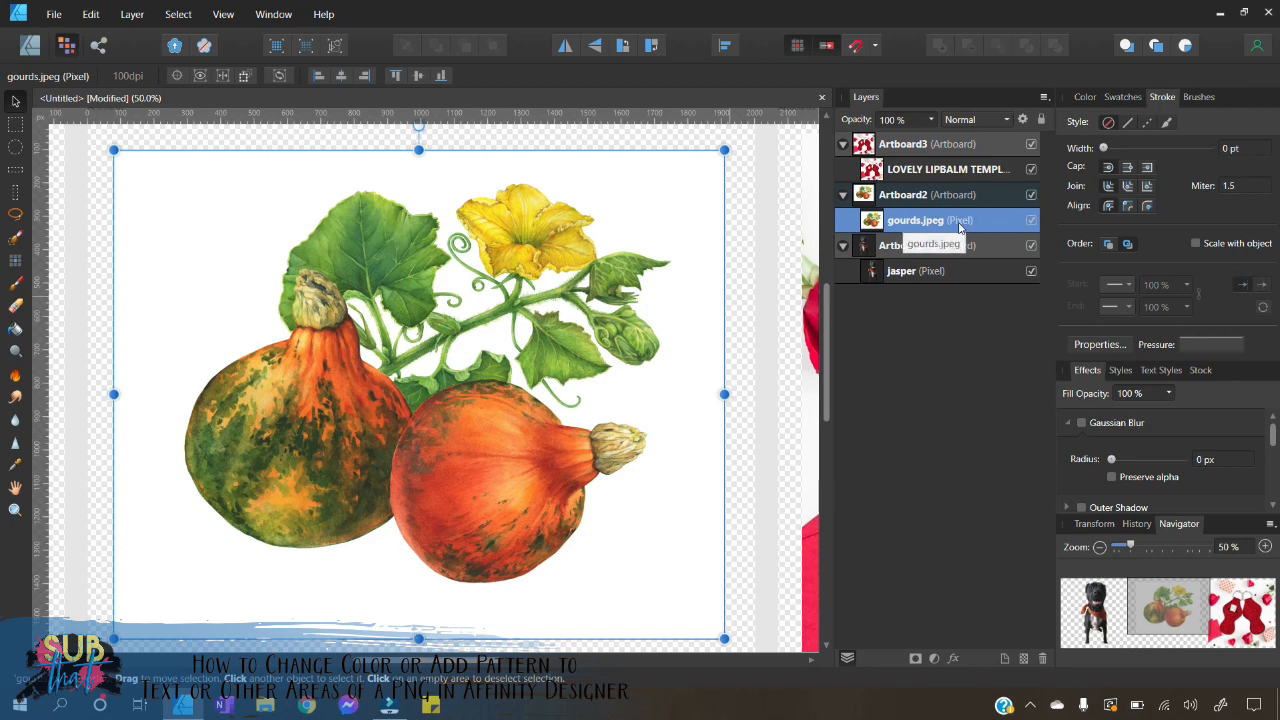
- Select the gourds image's white background by sampled color with a tolerance of 19%
click(178, 15)
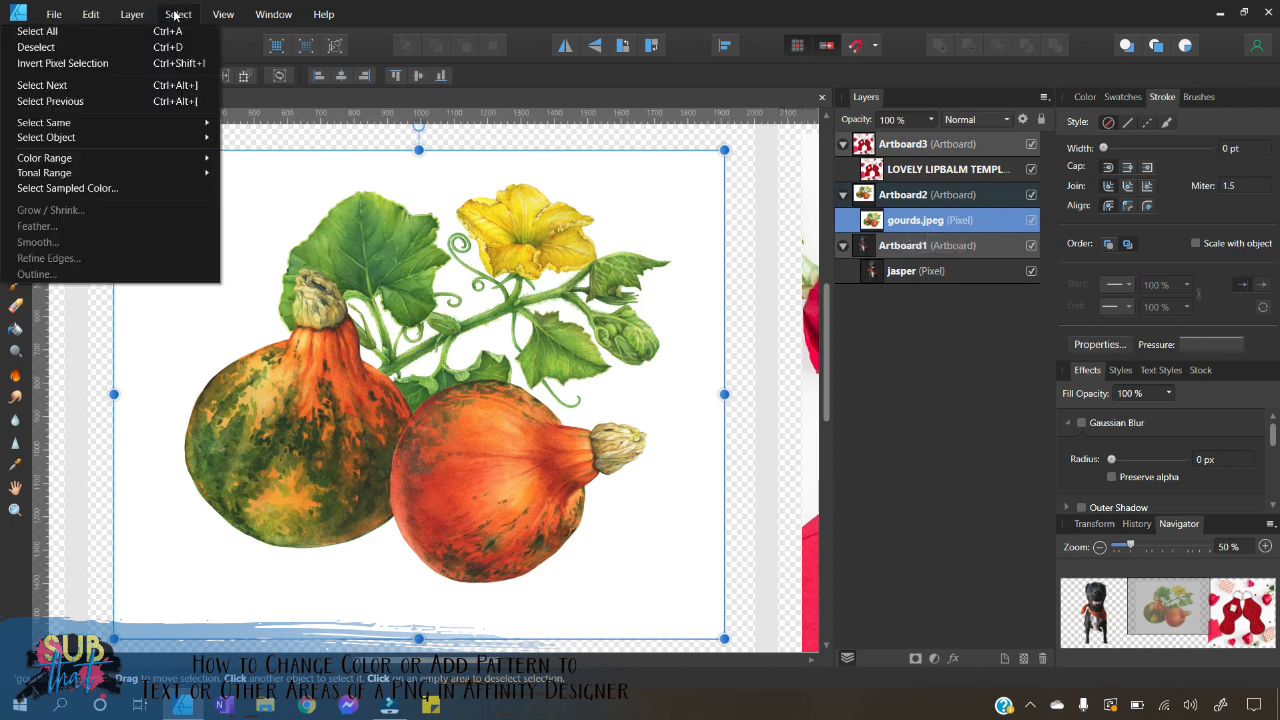
click(91, 190)
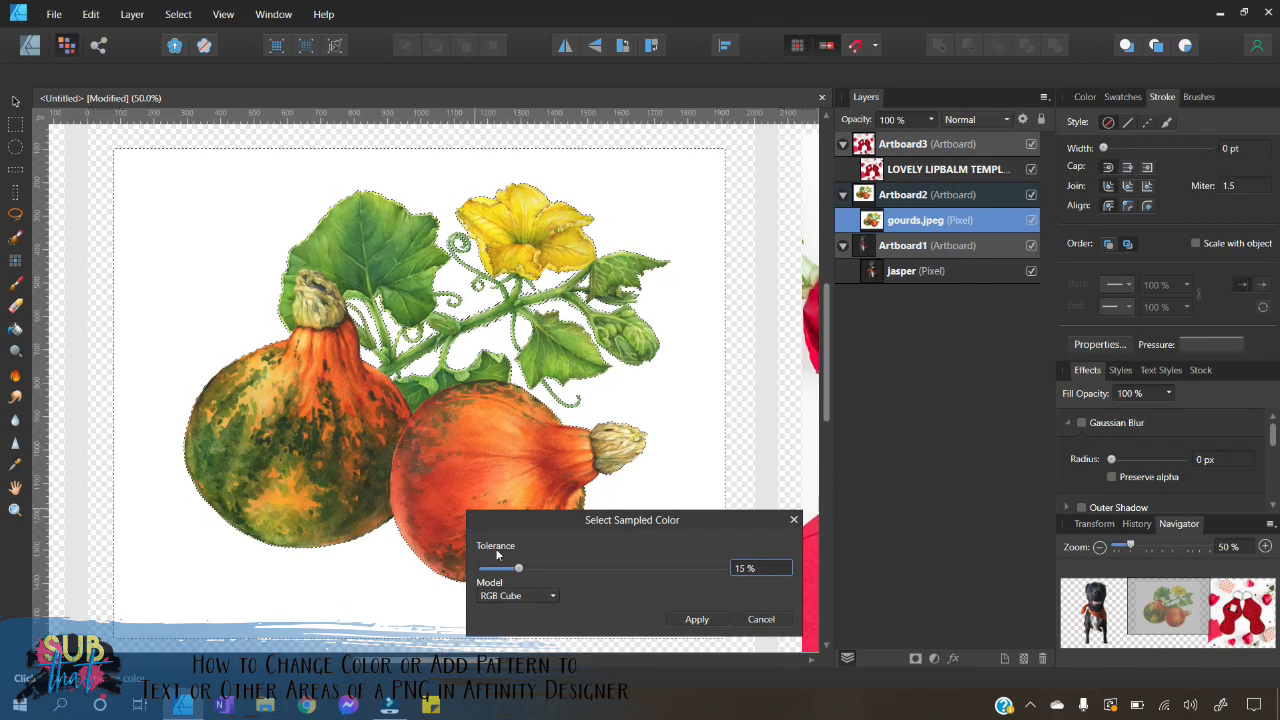
drag(520, 572, 528, 570)
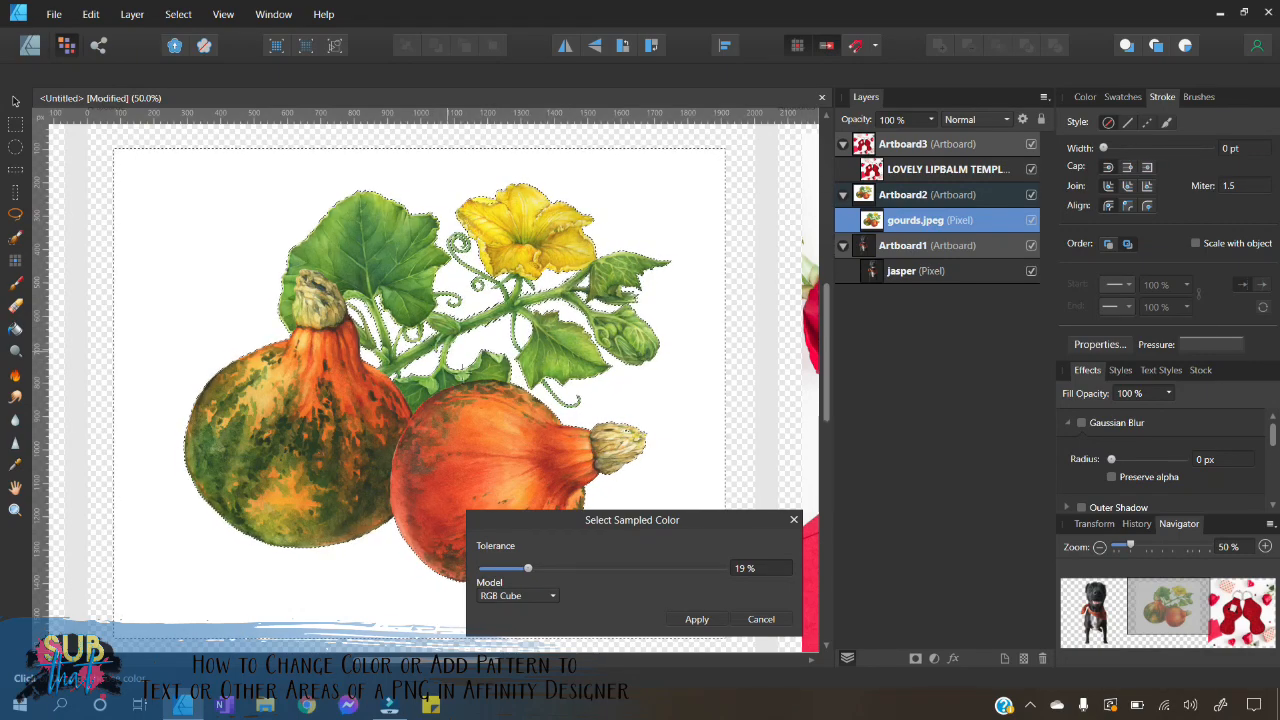
click(697, 620)
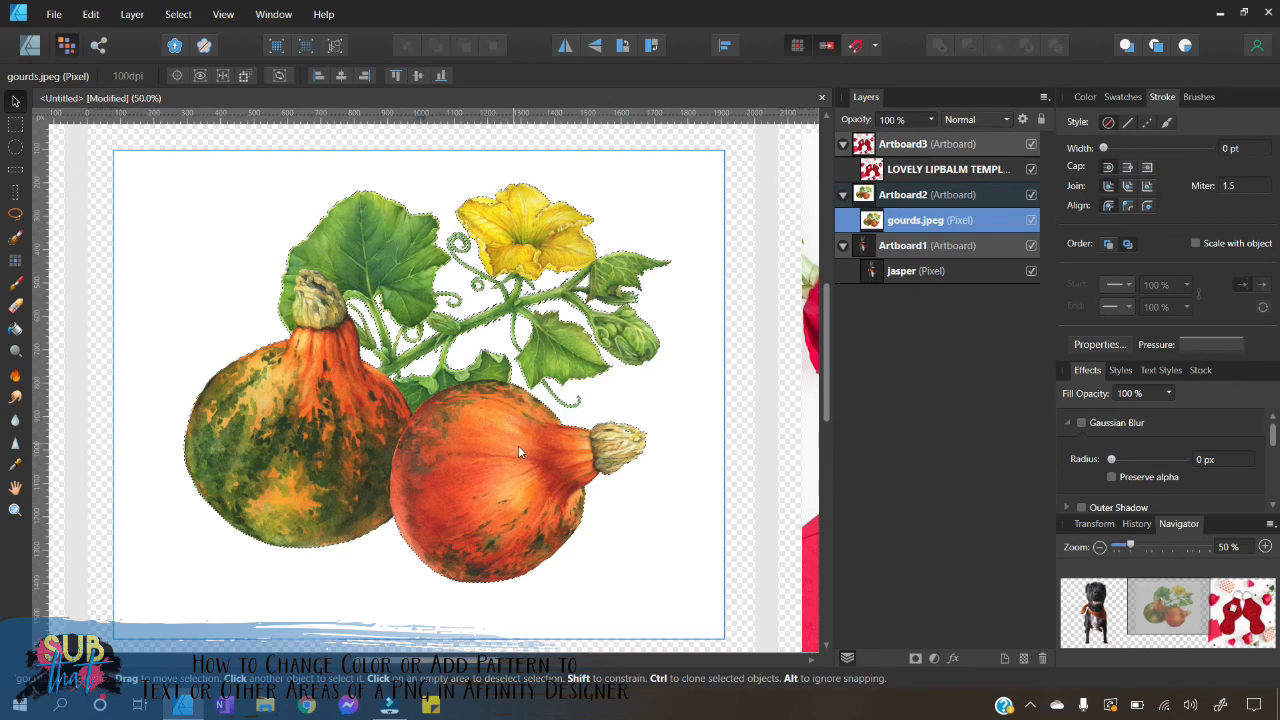
- Delete the selected white background from the gourds image and deselect everything
click(174, 15)
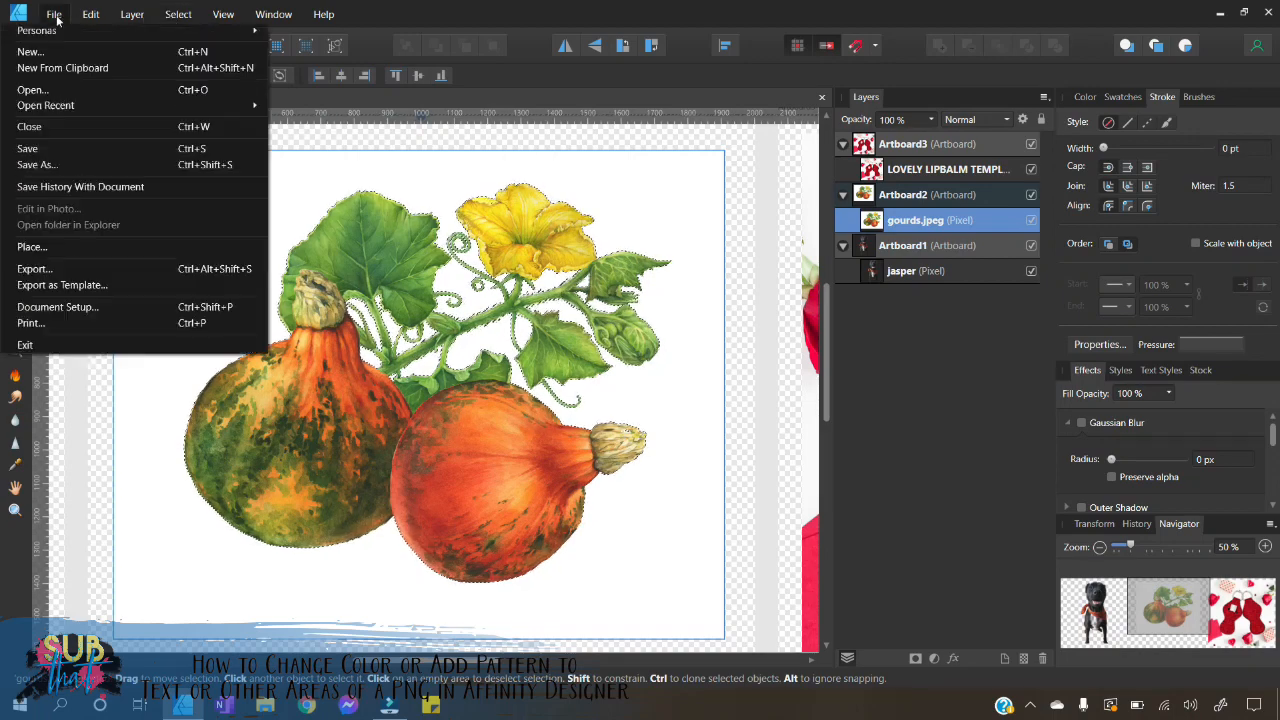
mouse_move(90, 14)
click(100, 214)
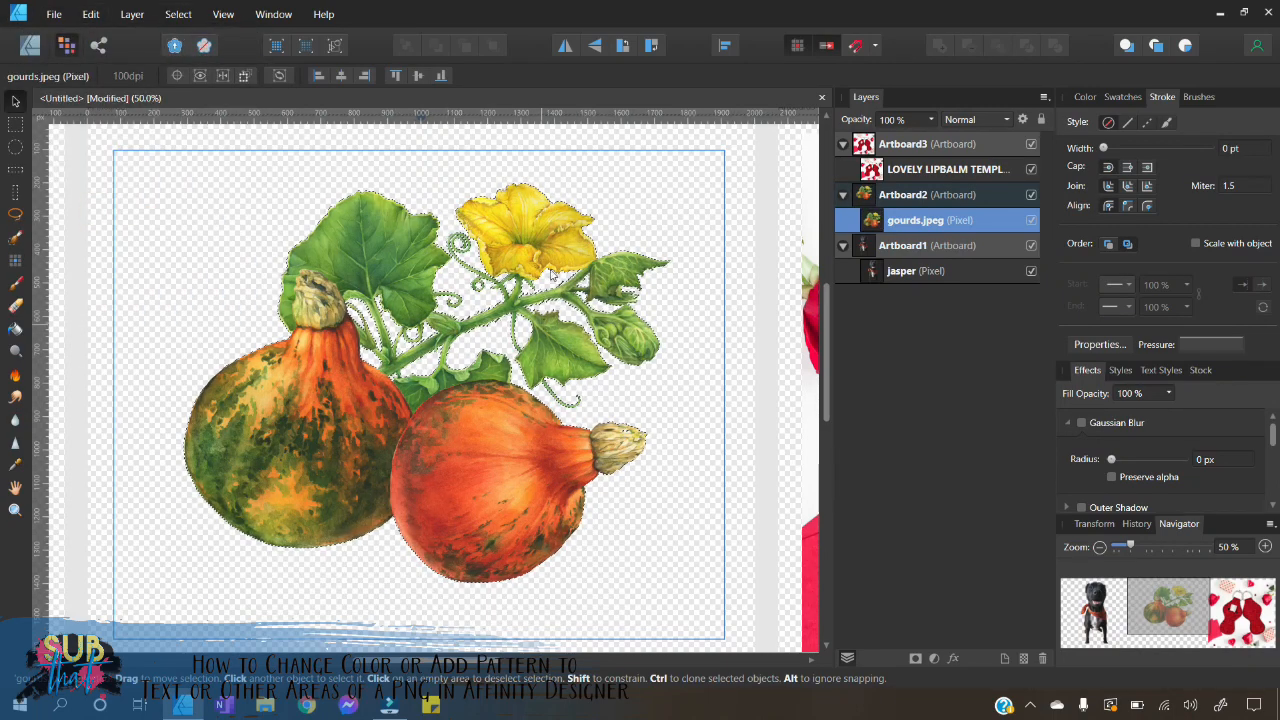
click(178, 14)
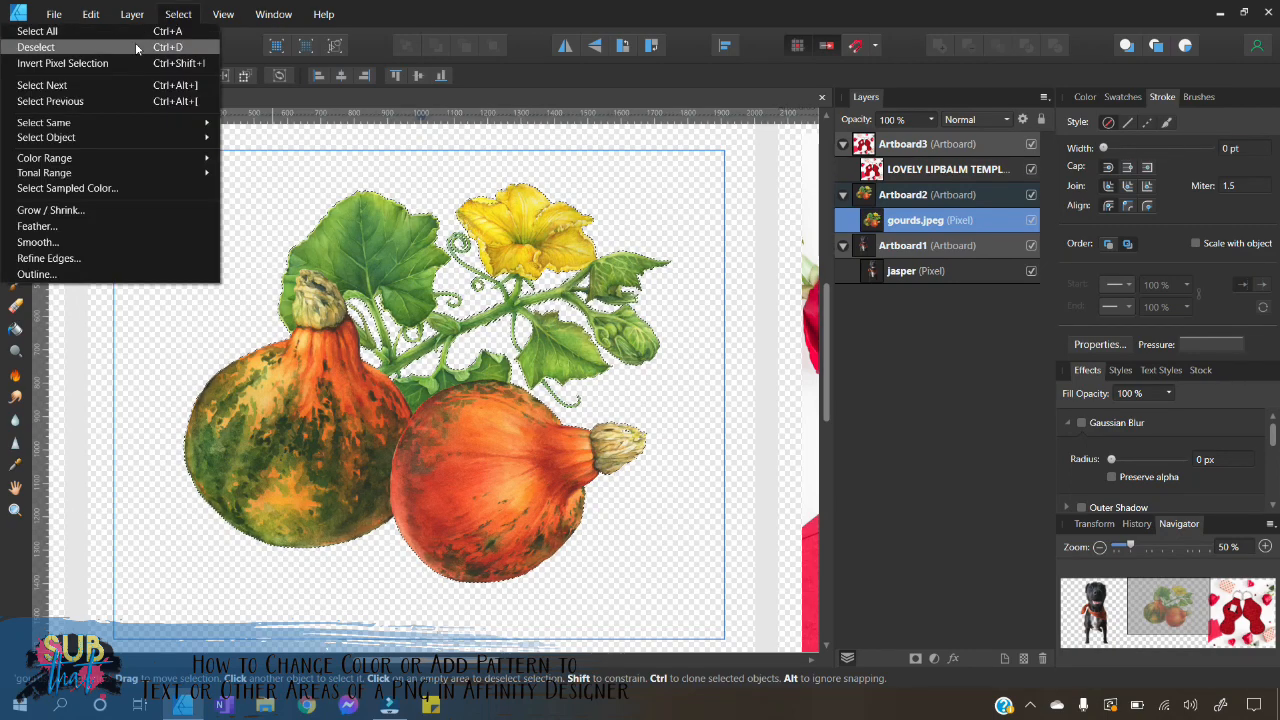
click(136, 46)
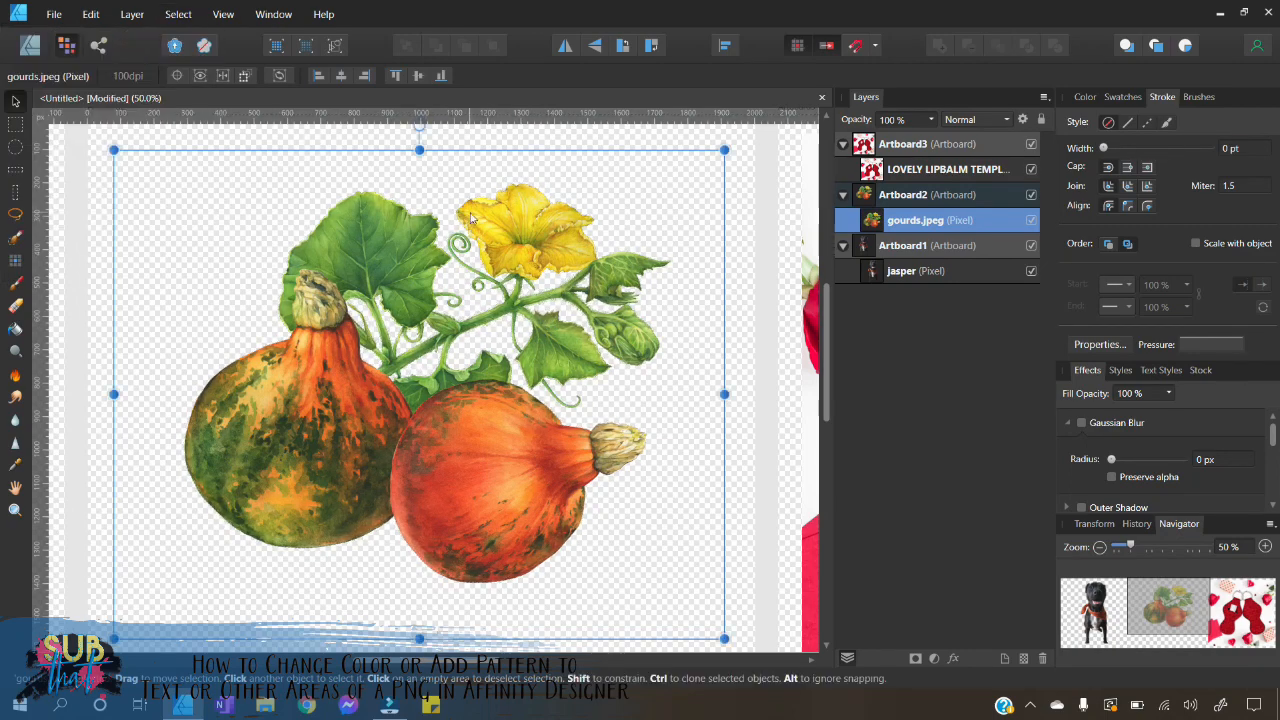
click(757, 376)
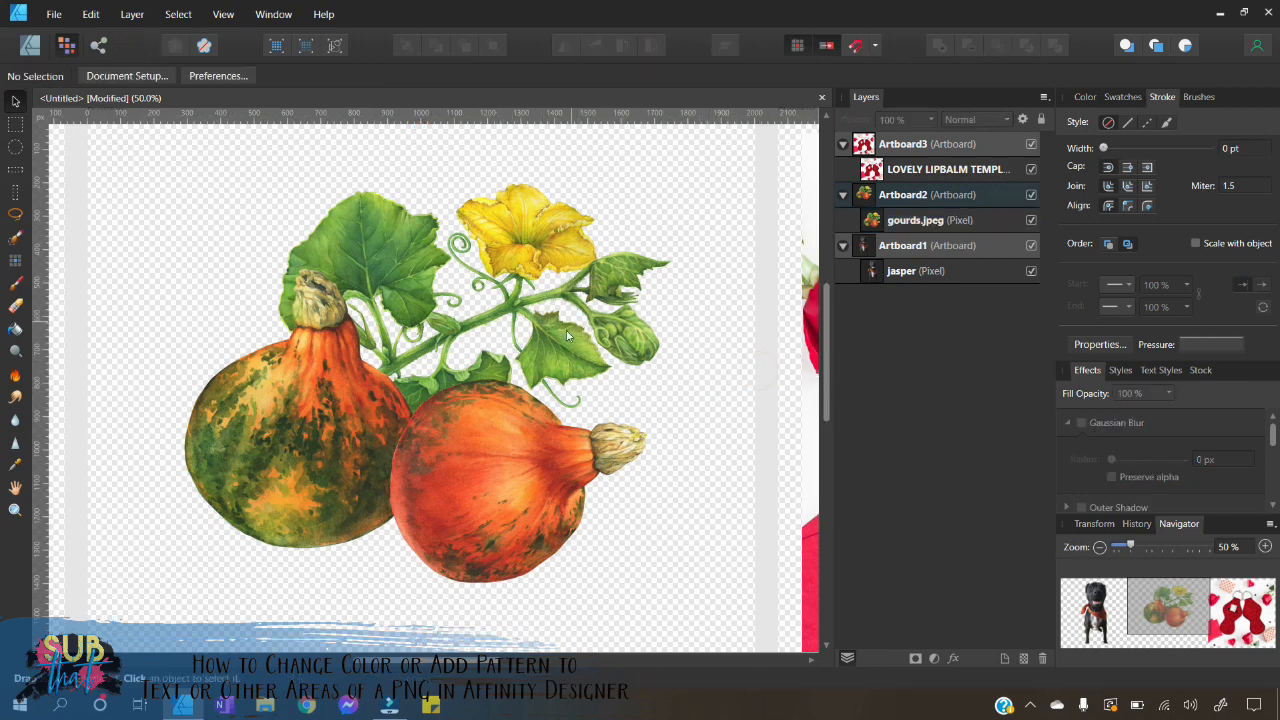
- Switch to the Designer Persona and draw a light grey rectangle over the gourds, nearly filling Artboard2's width
click(30, 46)
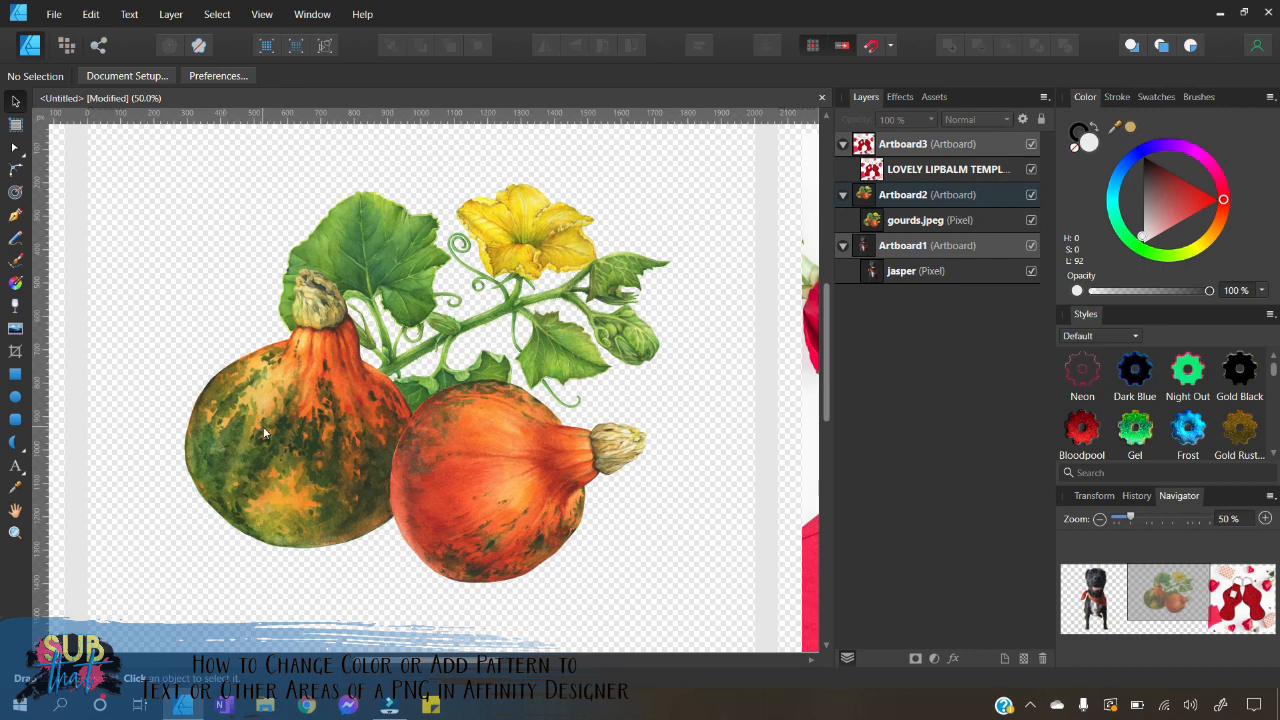
click(15, 374)
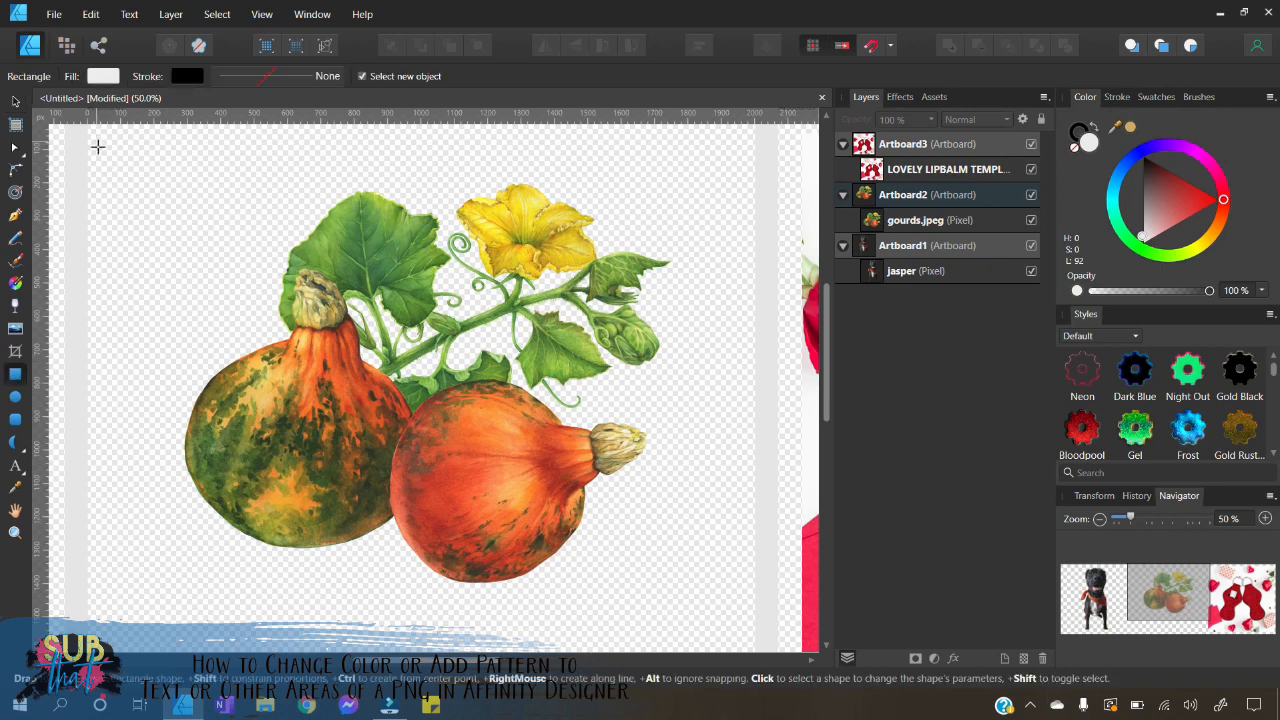
drag(96, 141, 712, 608)
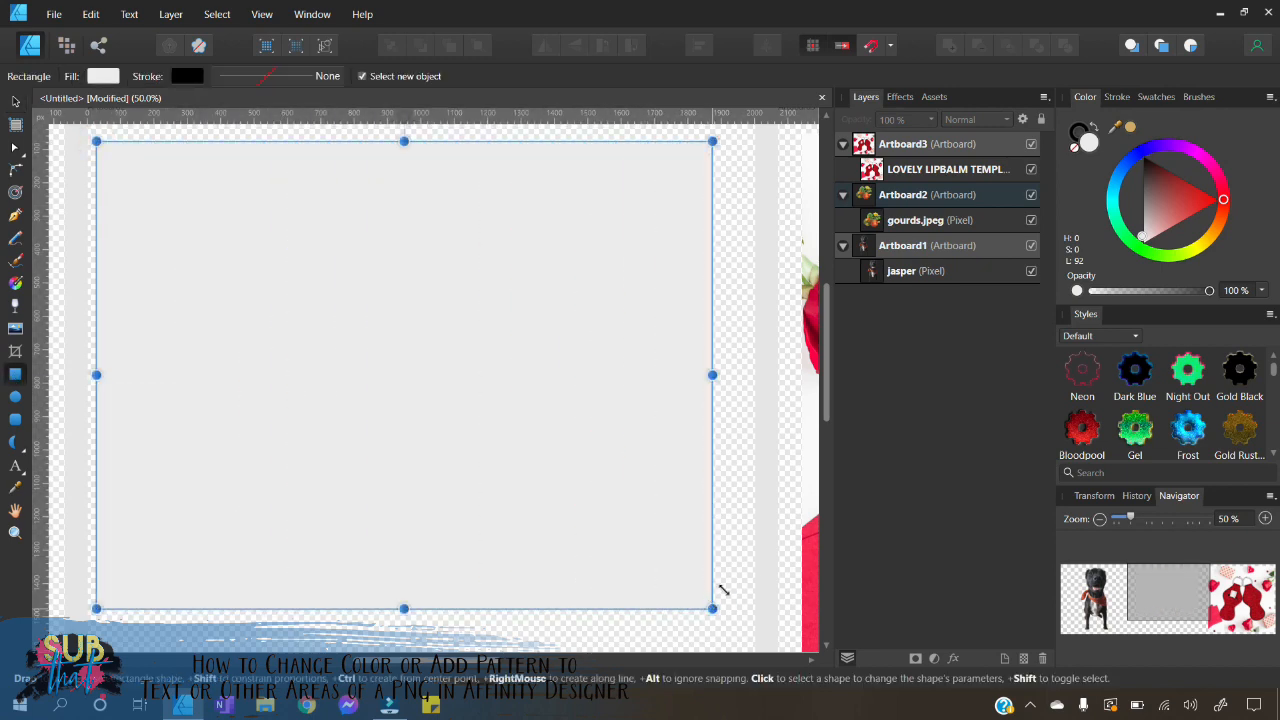
- Change the Artboard2 rectangle's fill to black and move it behind the gourds image
click(1097, 129)
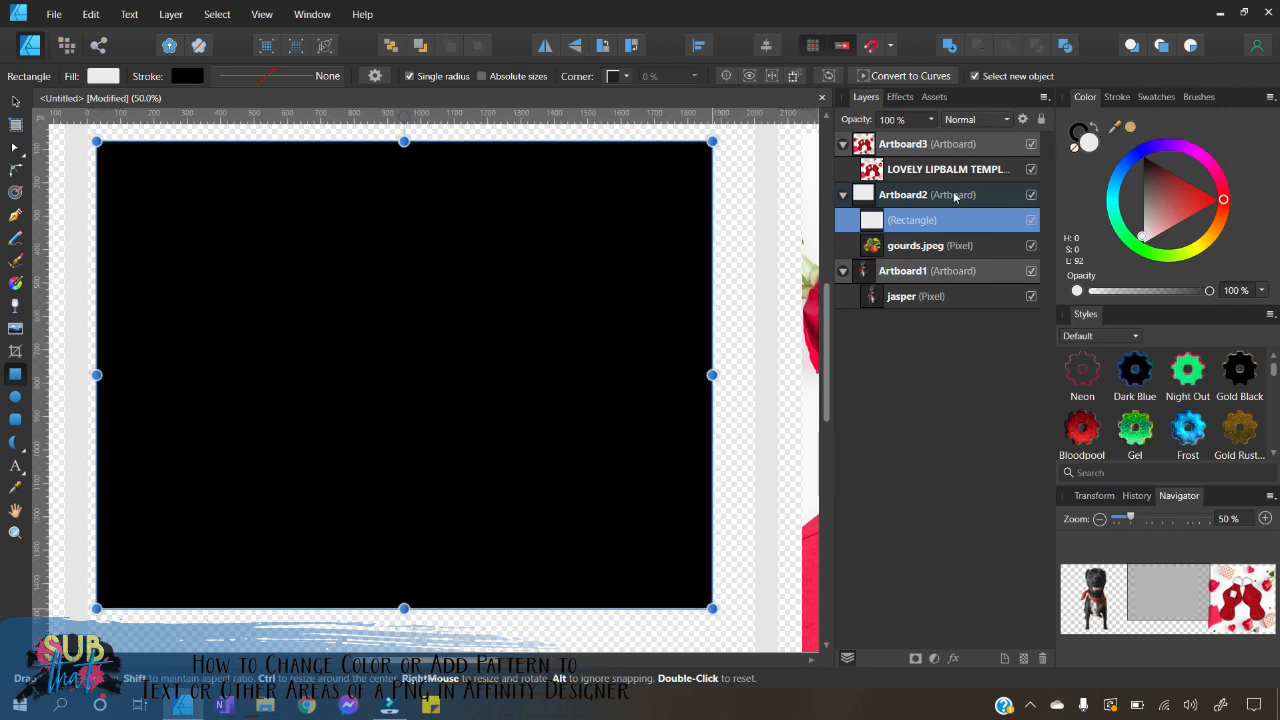
drag(866, 221, 856, 250)
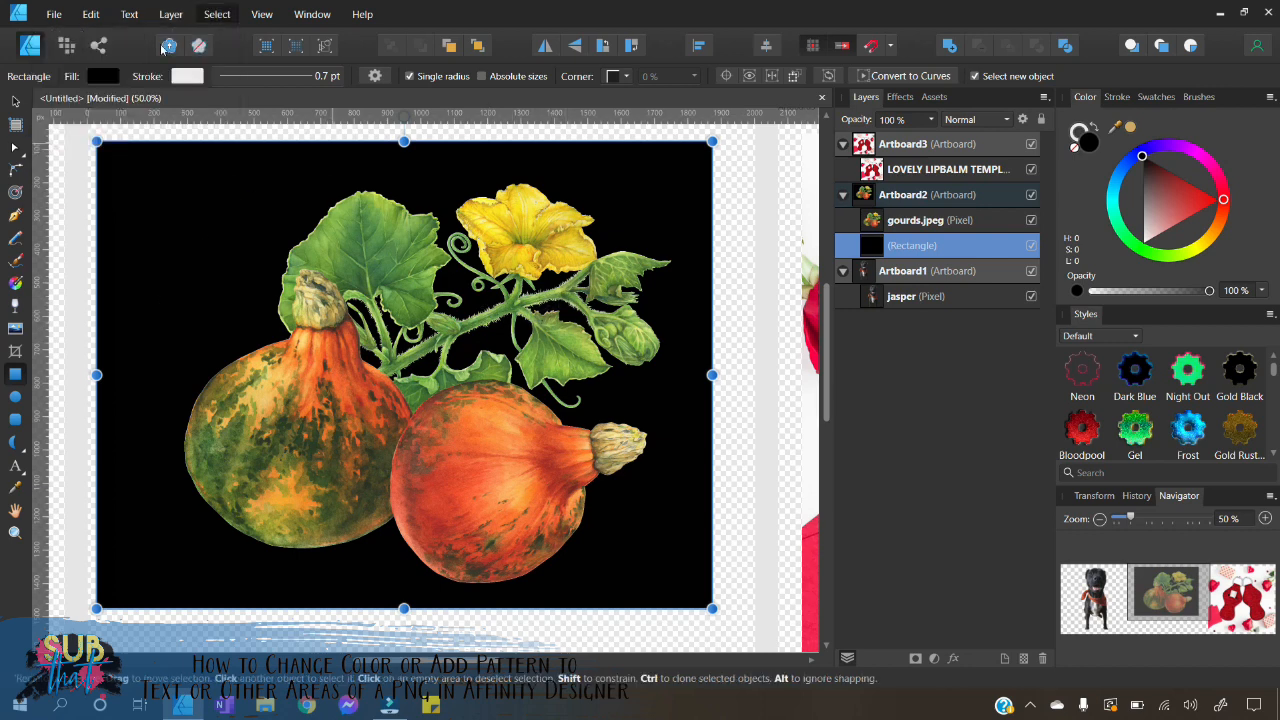
click(170, 14)
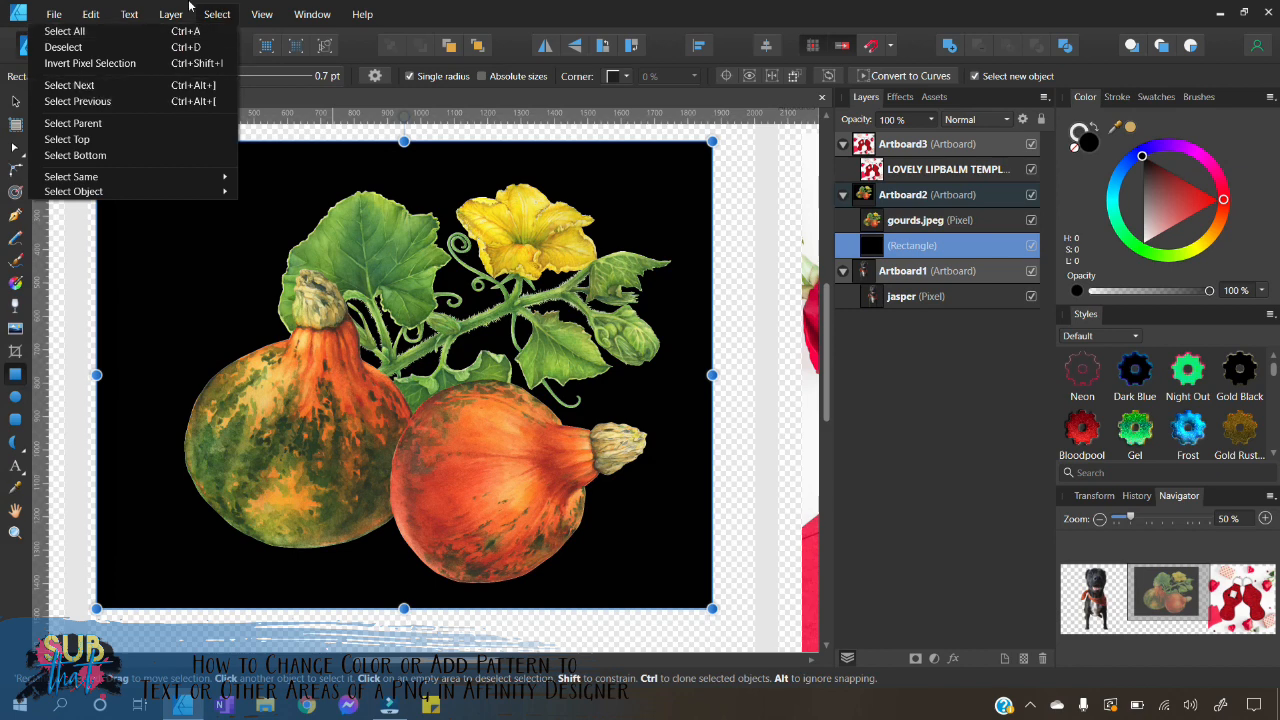
mouse_move(261, 14)
click(470, 7)
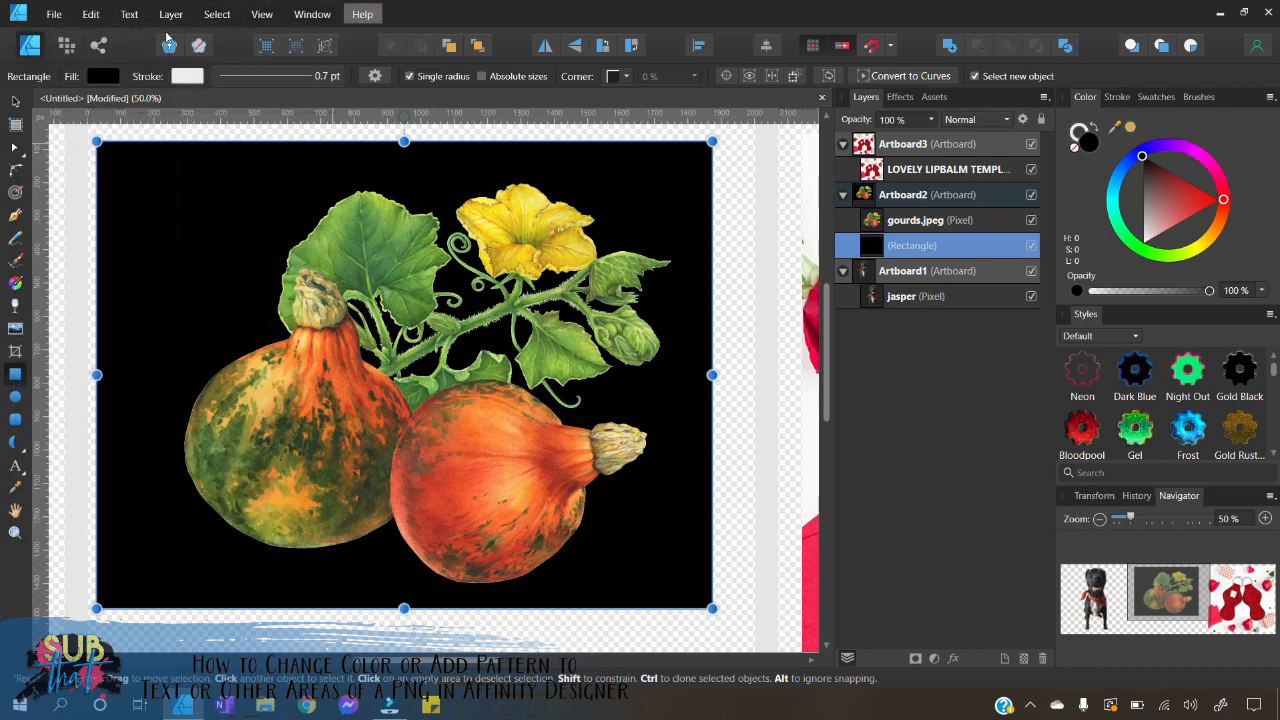
click(70, 43)
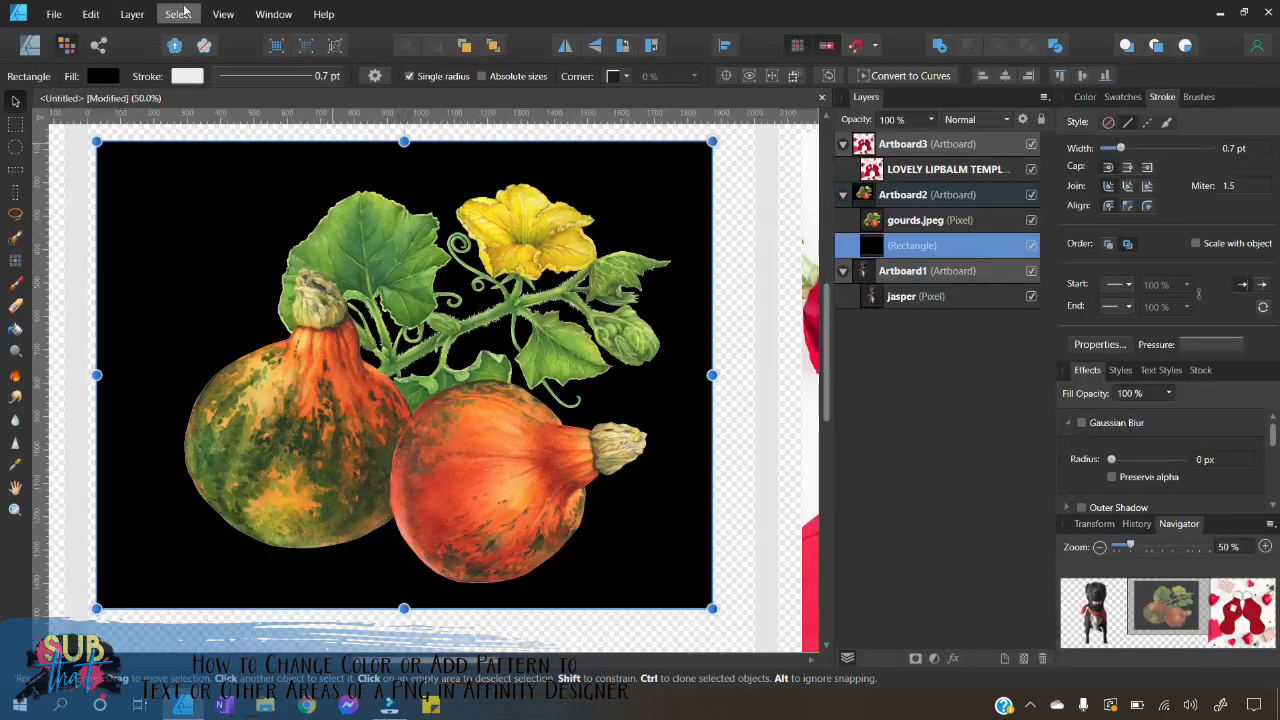
click(182, 12)
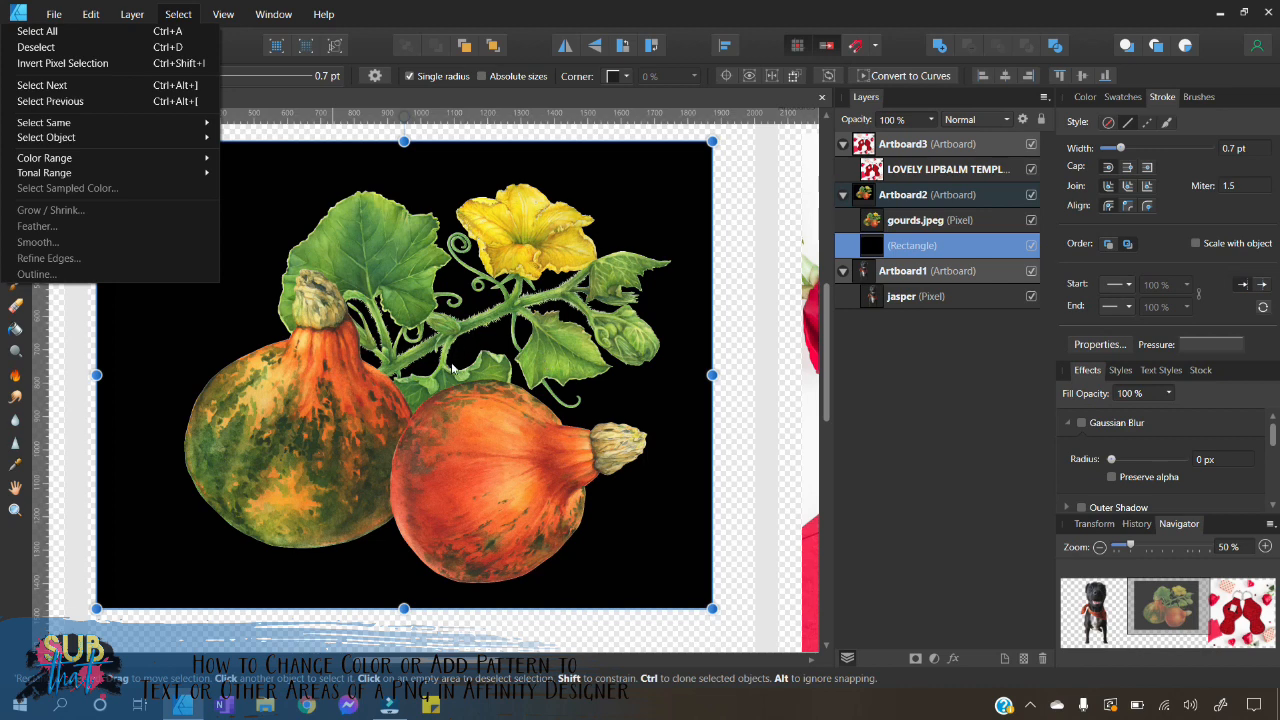
click(351, 237)
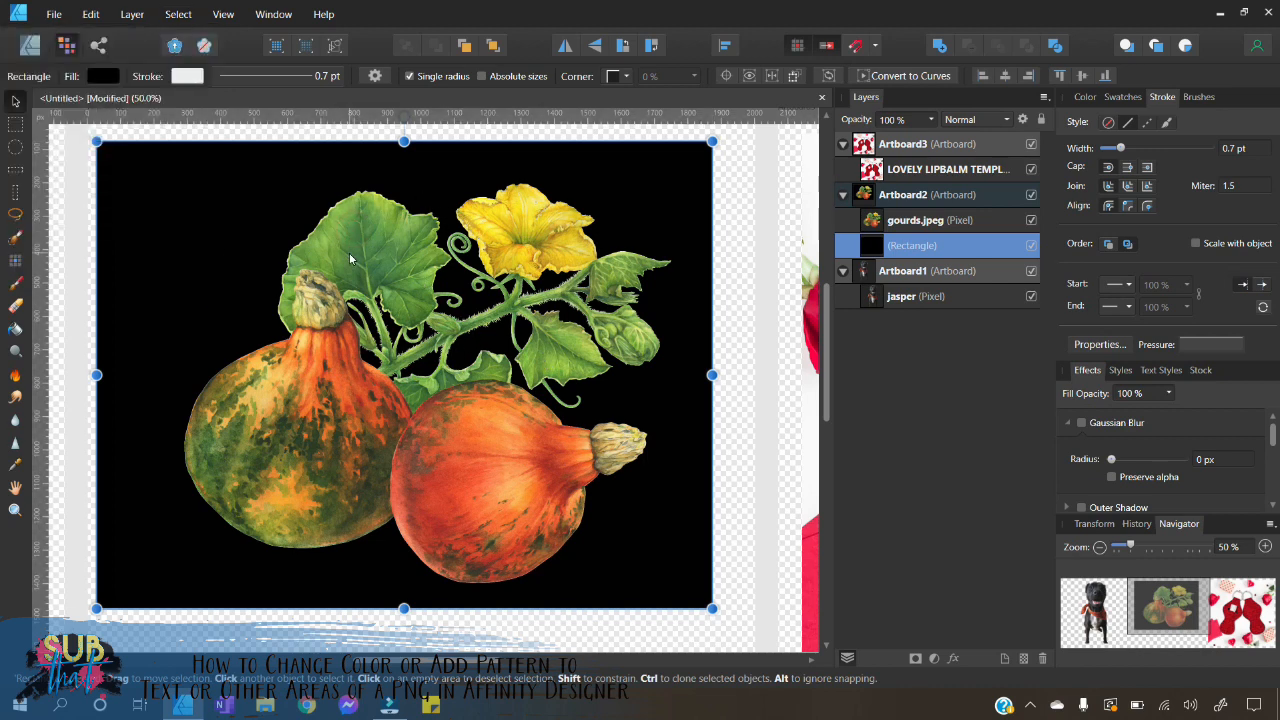
- Delete the black rectangle behind the gourds image on Artboard2
click(933, 221)
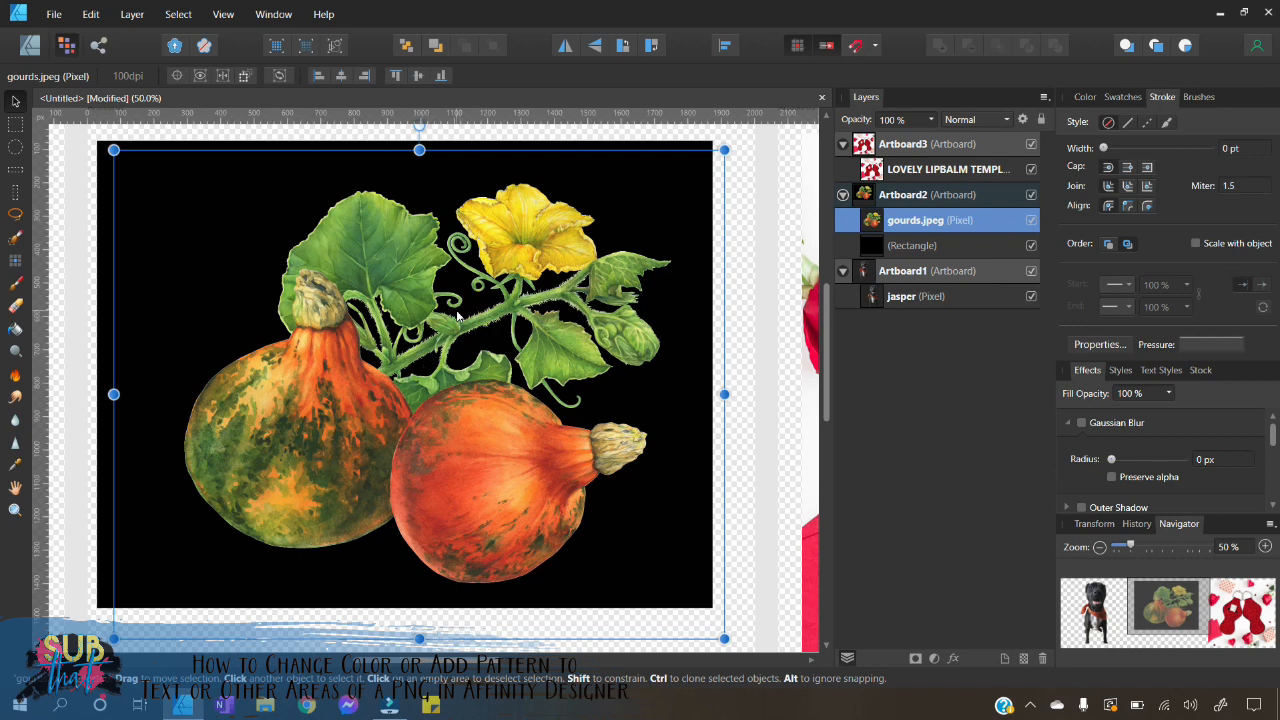
click(109, 221)
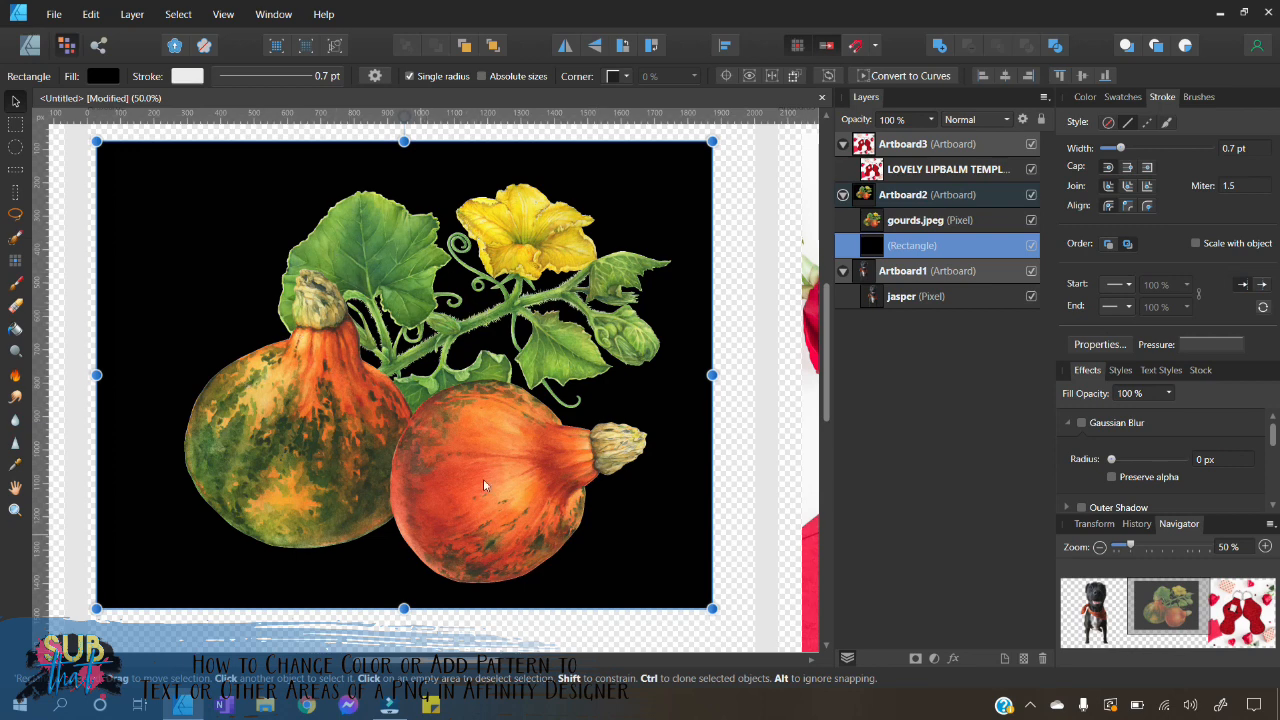
click(1043, 656)
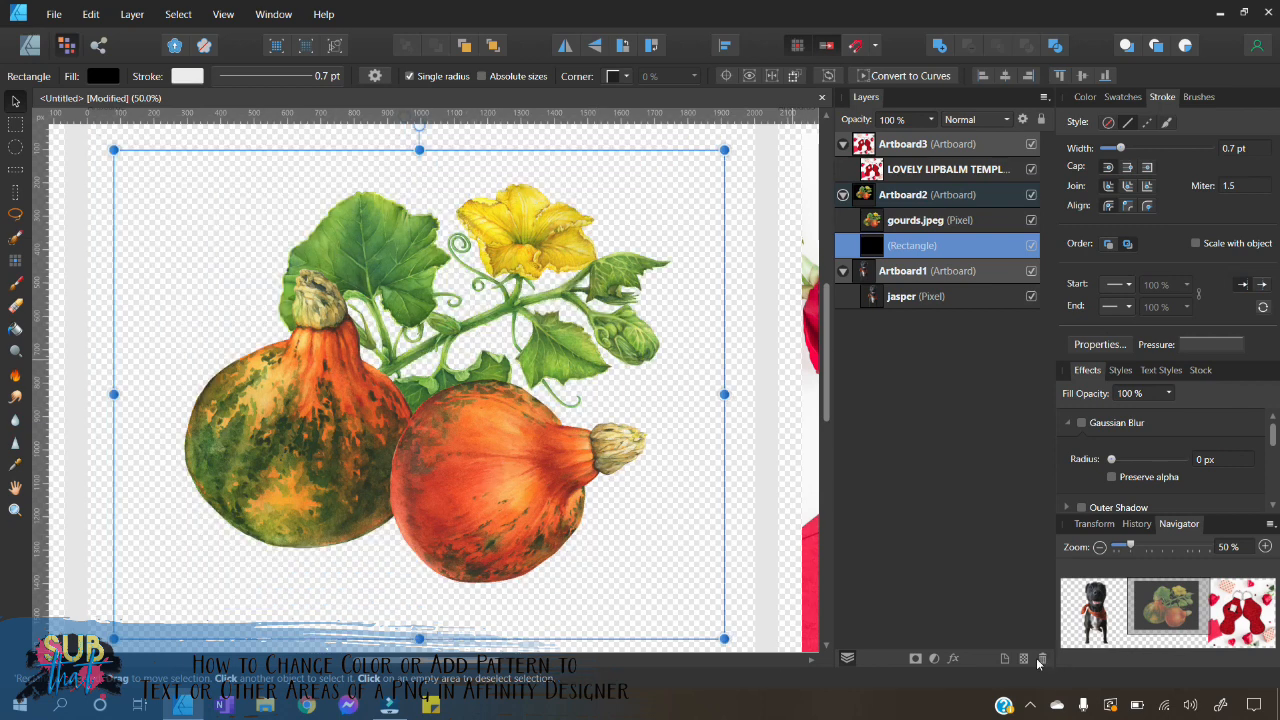
- In the Designer Persona, trace the top edge and outer side of Artboard3's right-hand red keychain with the Pen tool, using widely spaced nodes
drag(394, 662, 540, 661)
scroll(590, 477, down, 1)
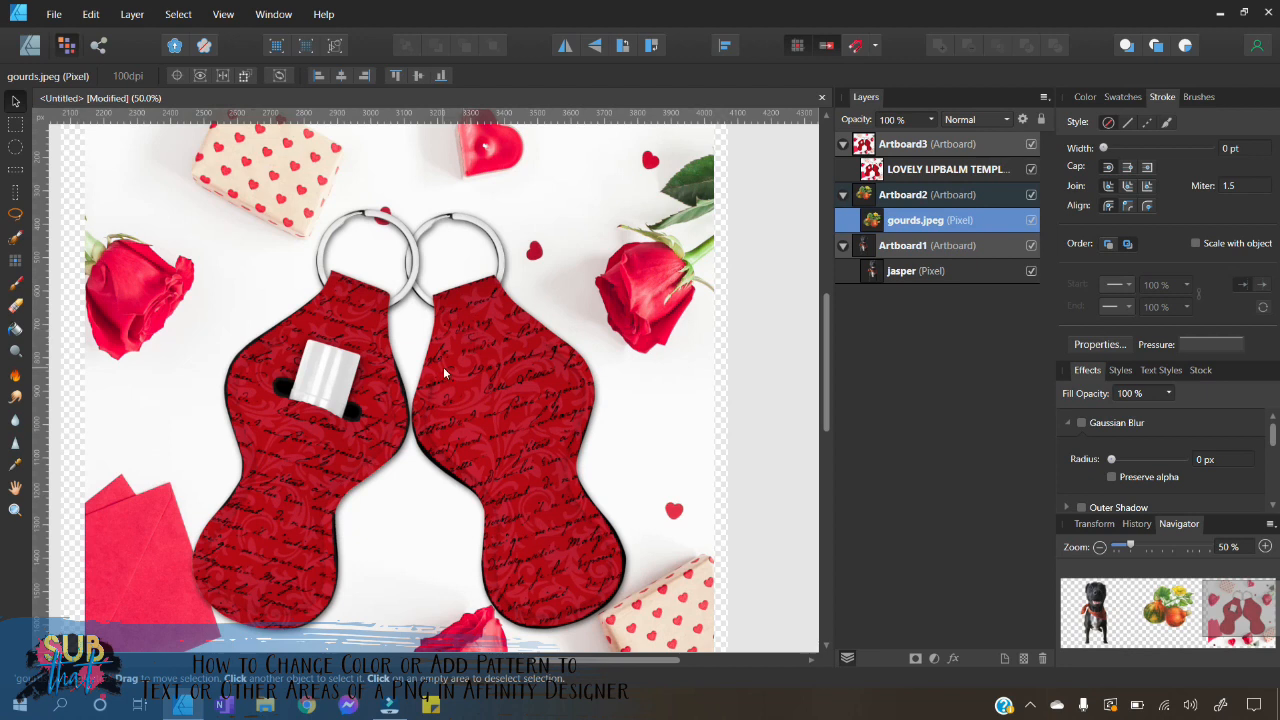
click(31, 51)
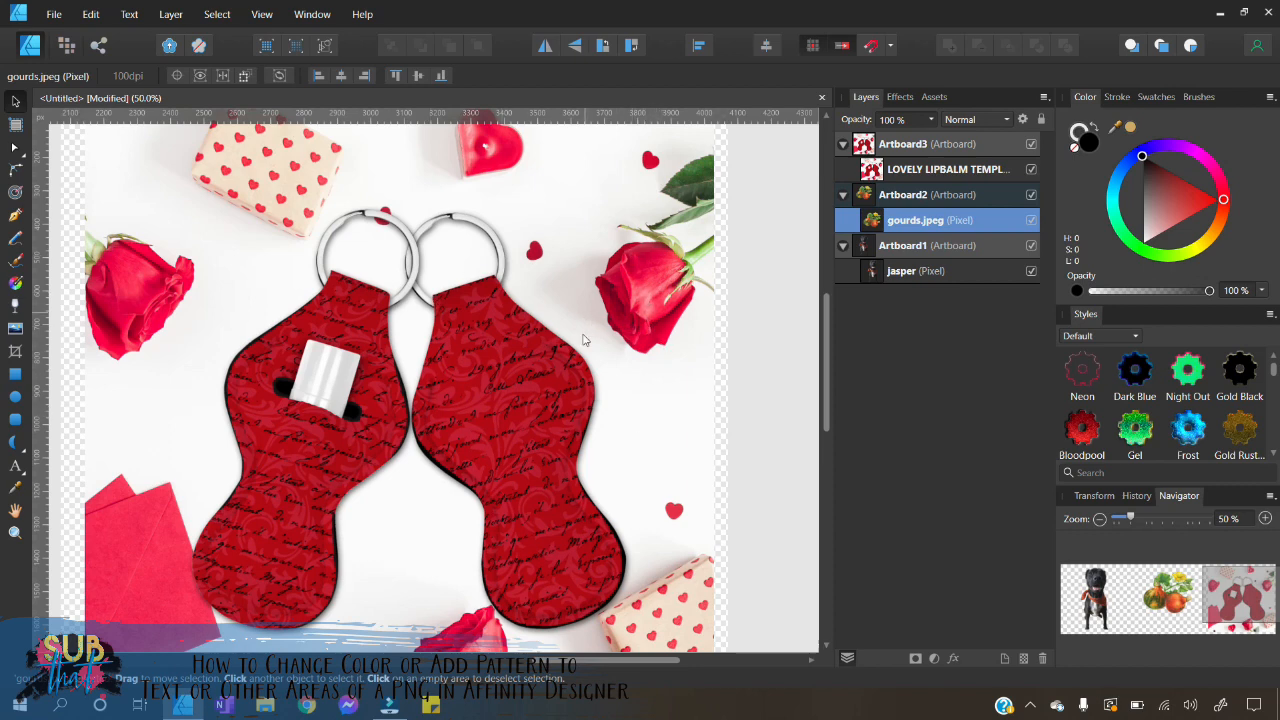
scroll(480, 501, down, 1)
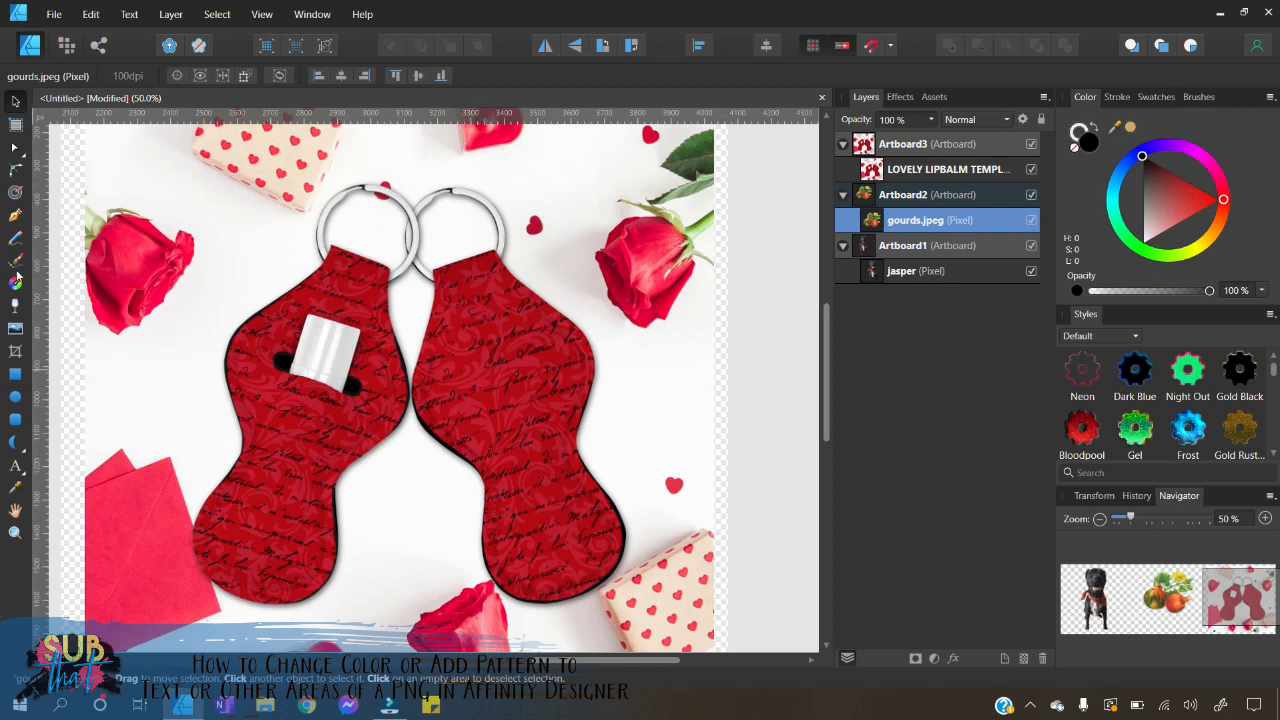
click(15, 215)
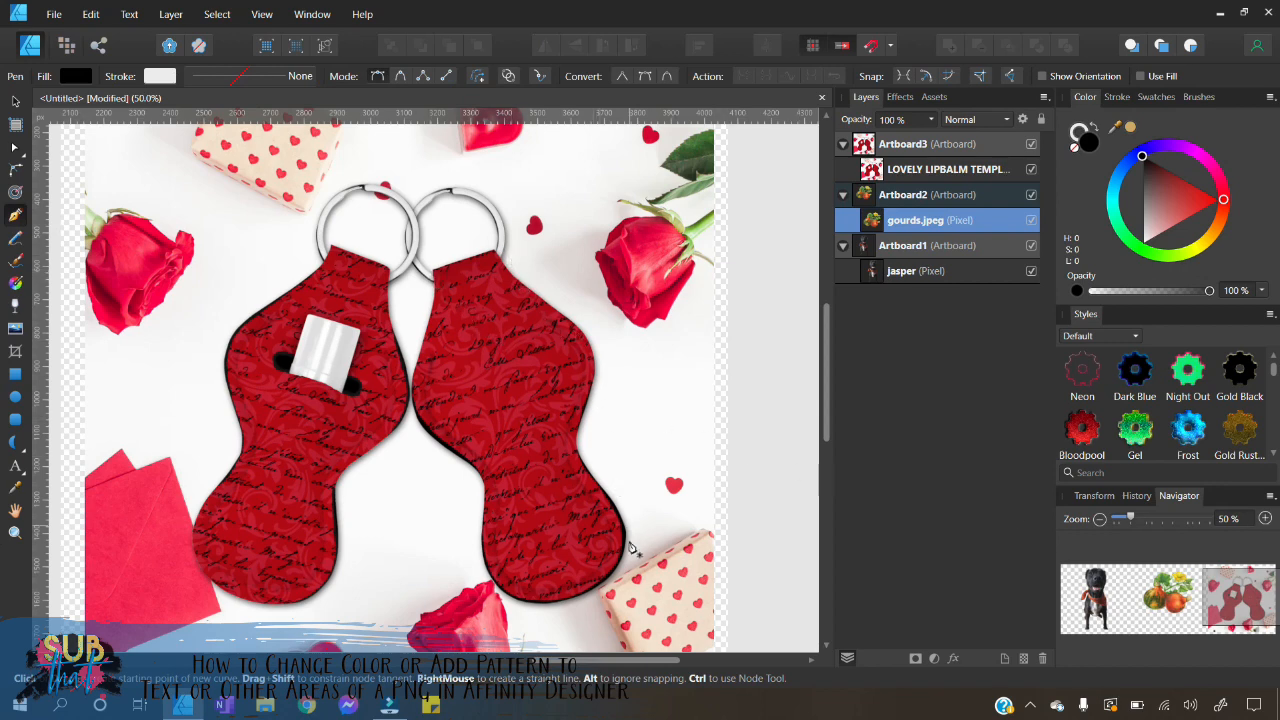
click(1264, 519)
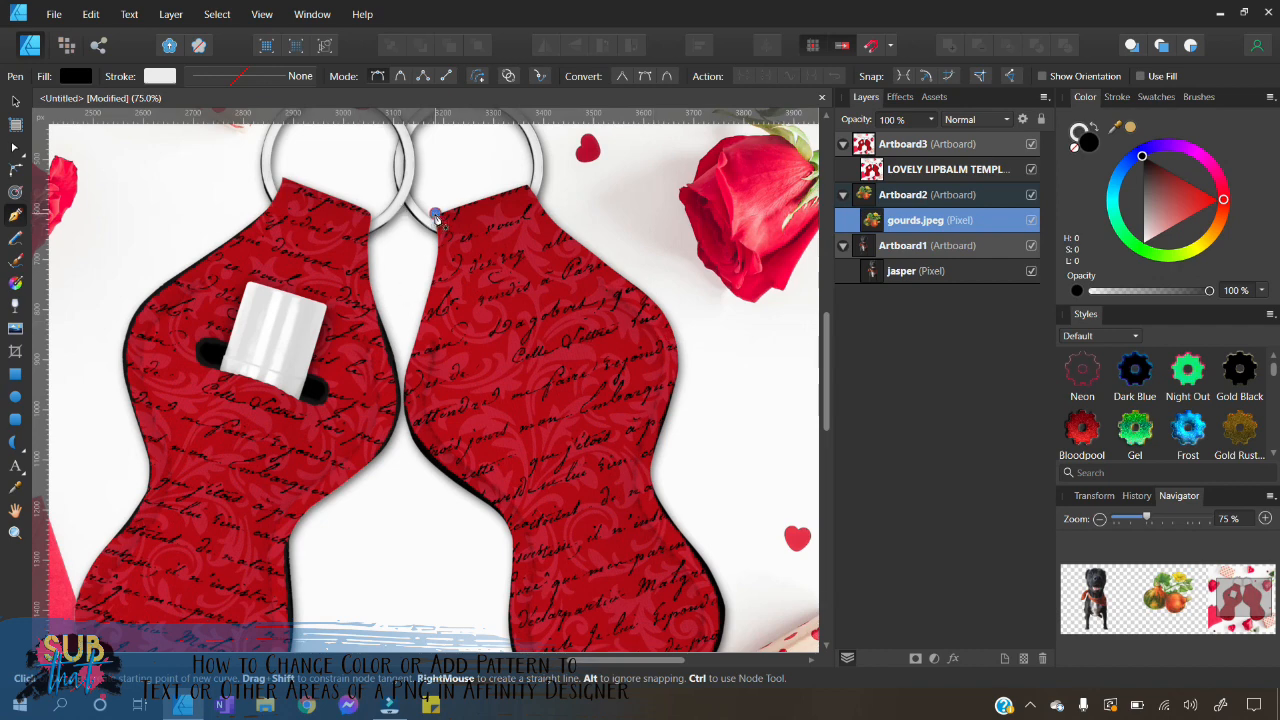
click(435, 213)
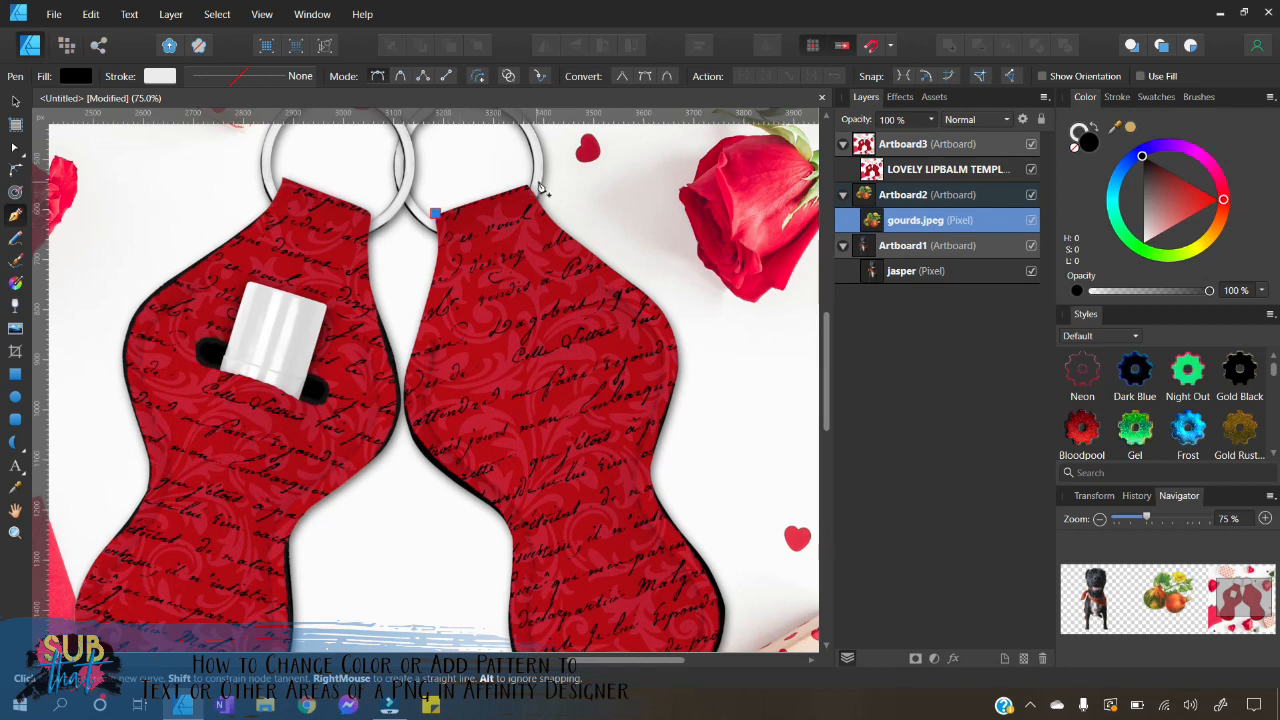
click(529, 182)
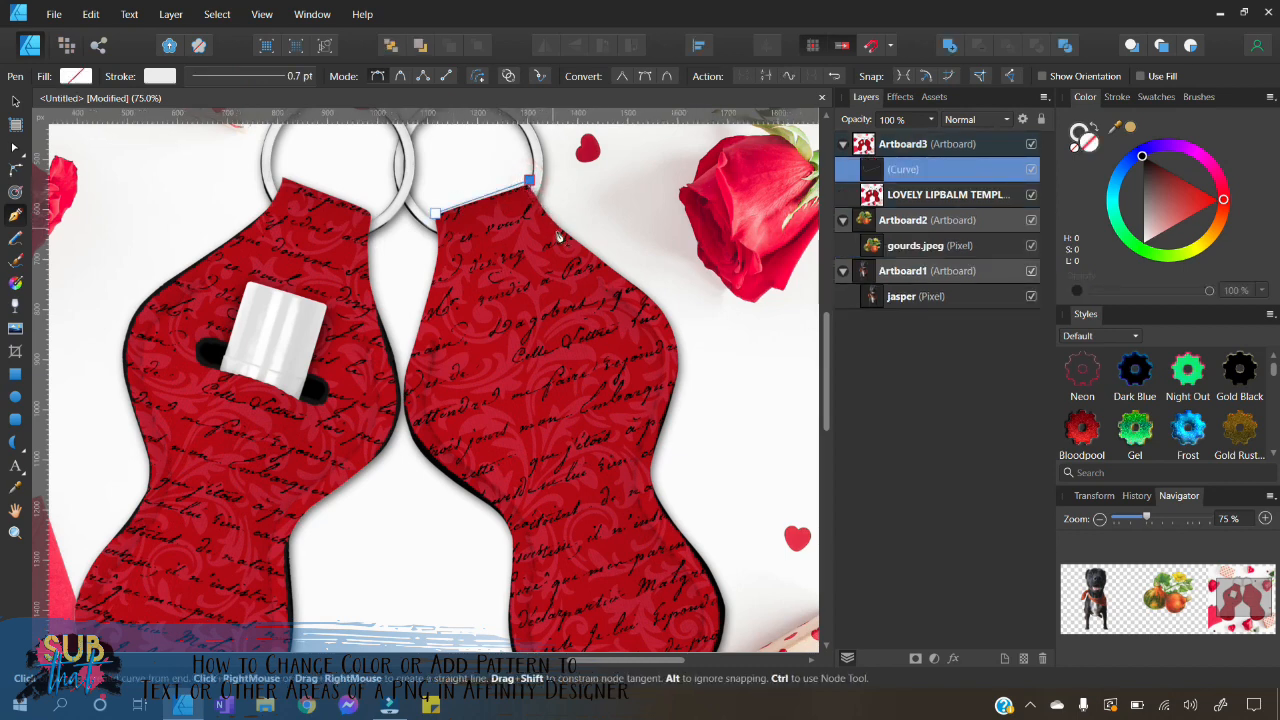
click(617, 271)
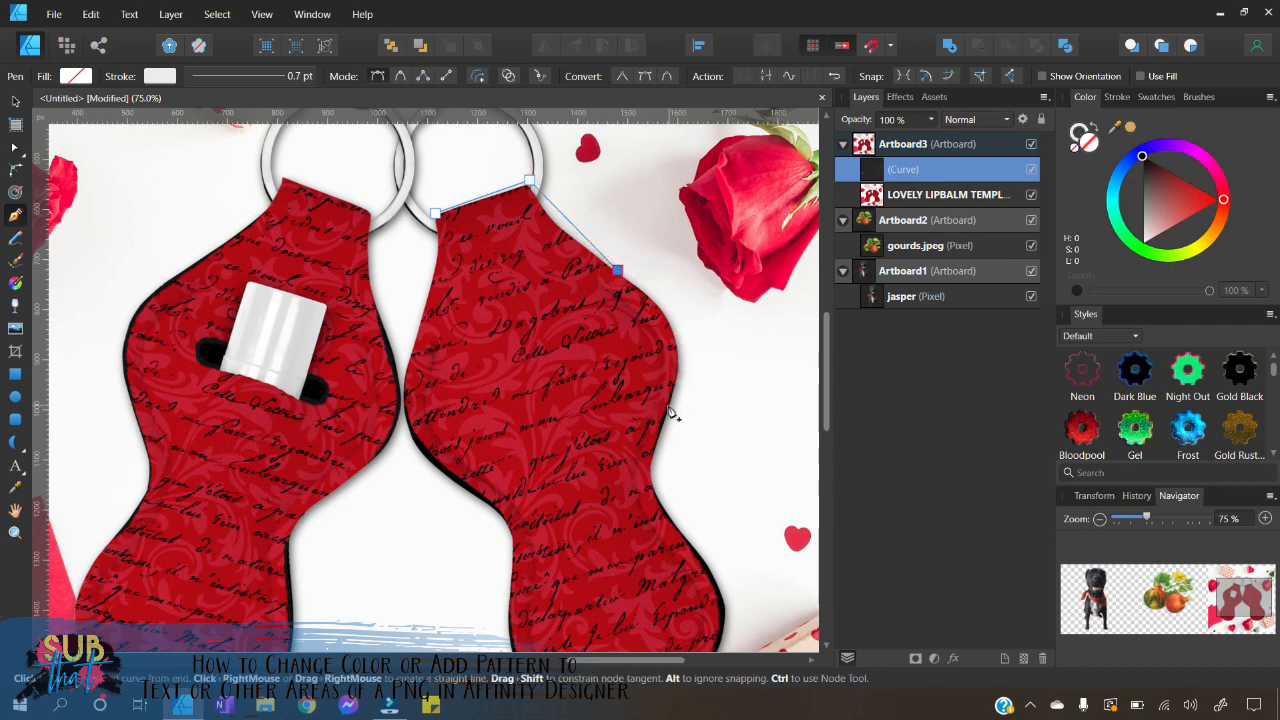
click(669, 406)
click(677, 528)
scroll(757, 474, down, 3)
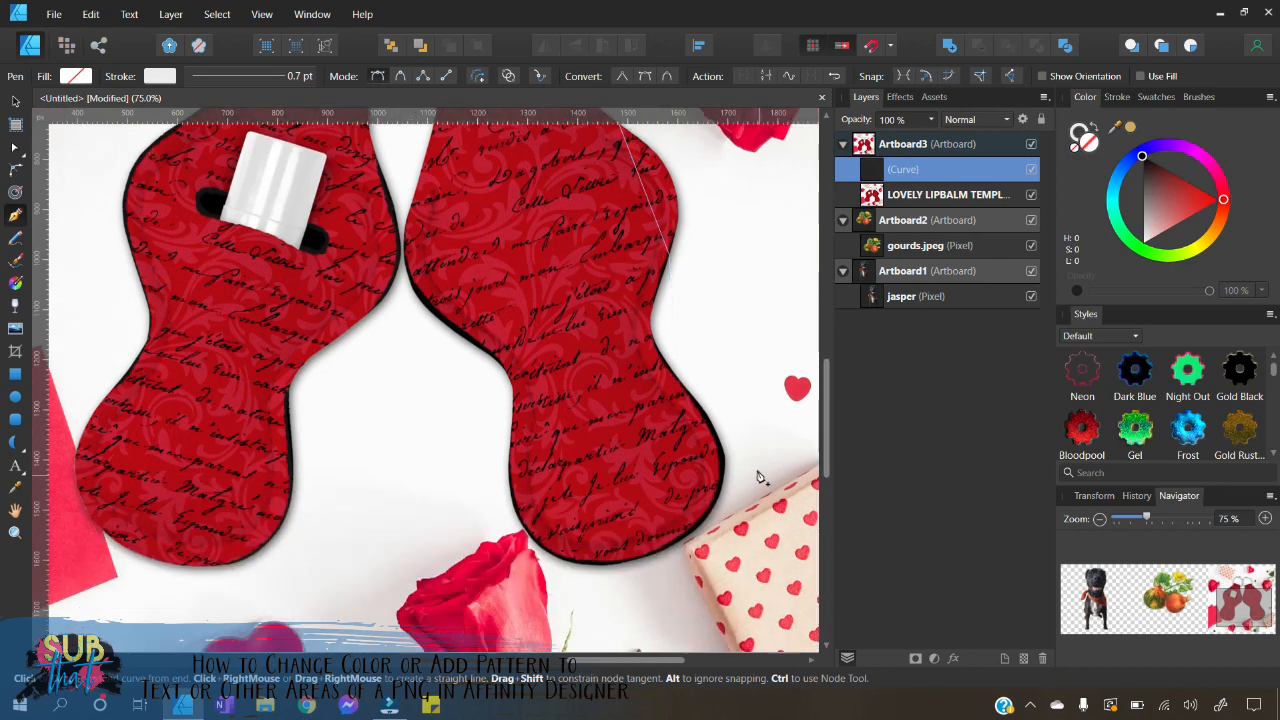
click(691, 531)
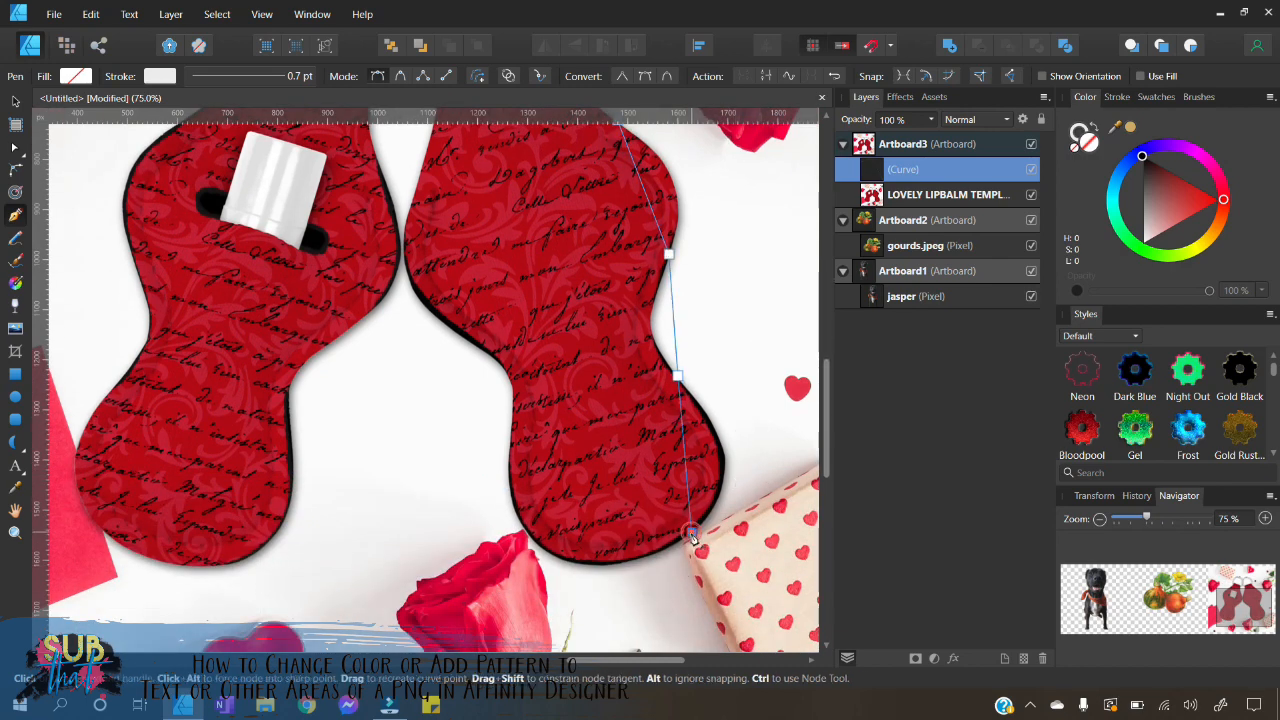
- Continue the pen path around the right-hand keychain's bottom and up its inner side, closing it at the starting node
click(595, 563)
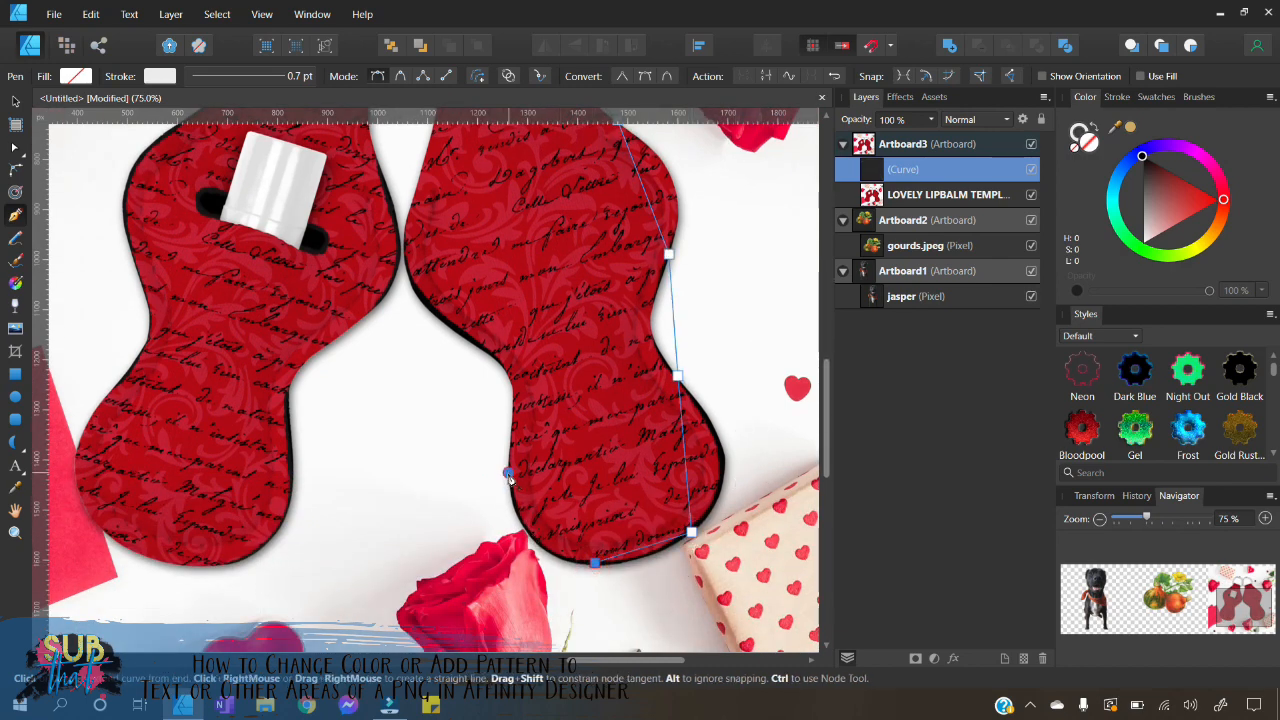
click(508, 472)
click(510, 410)
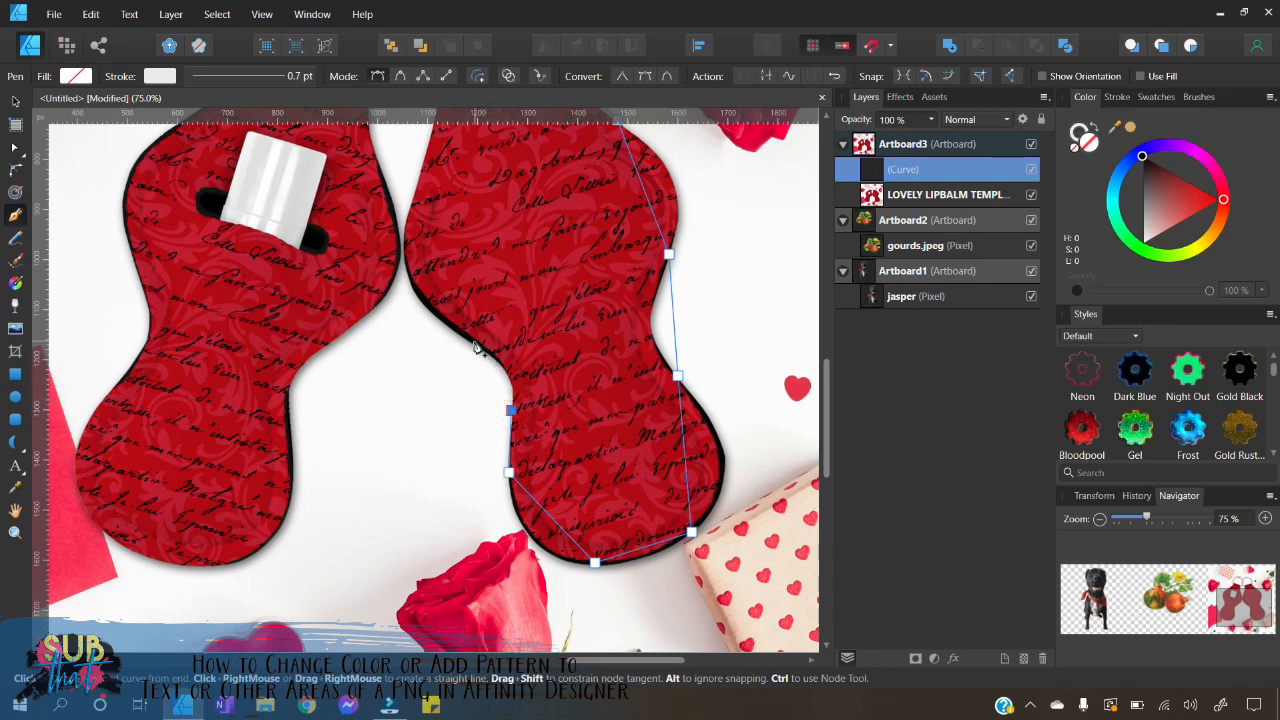
click(475, 341)
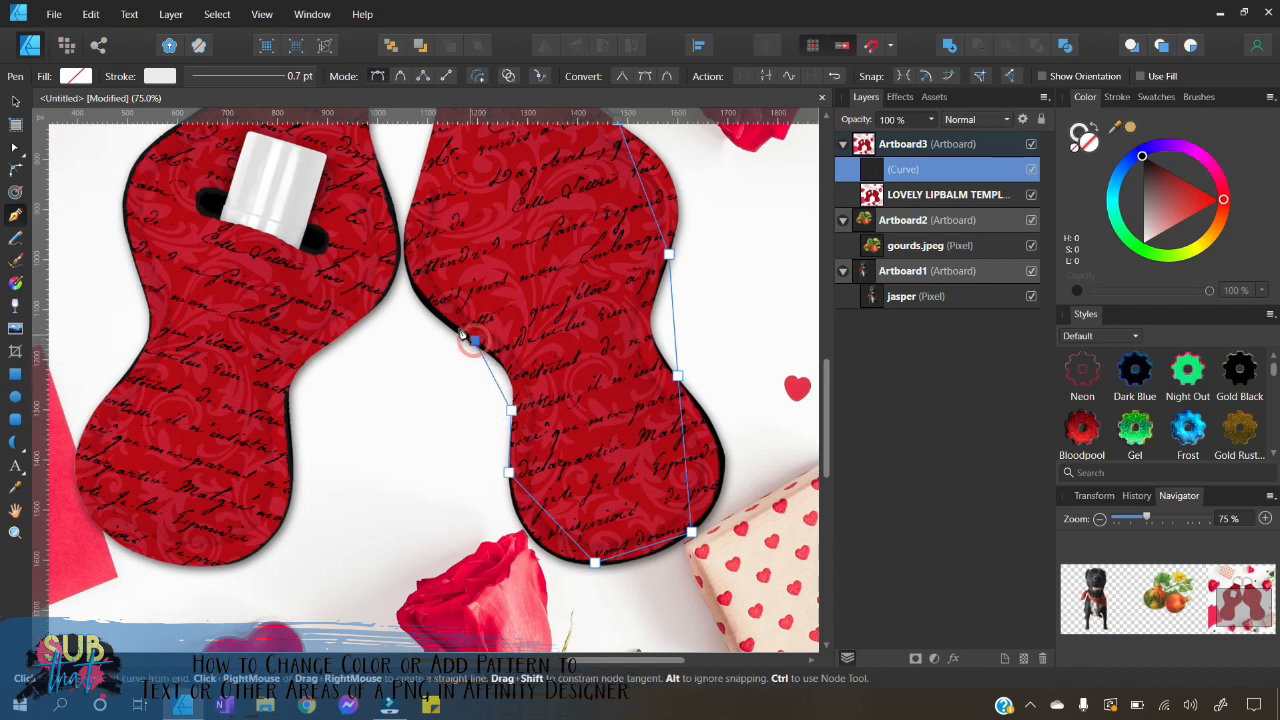
click(410, 287)
scroll(412, 290, up, 3)
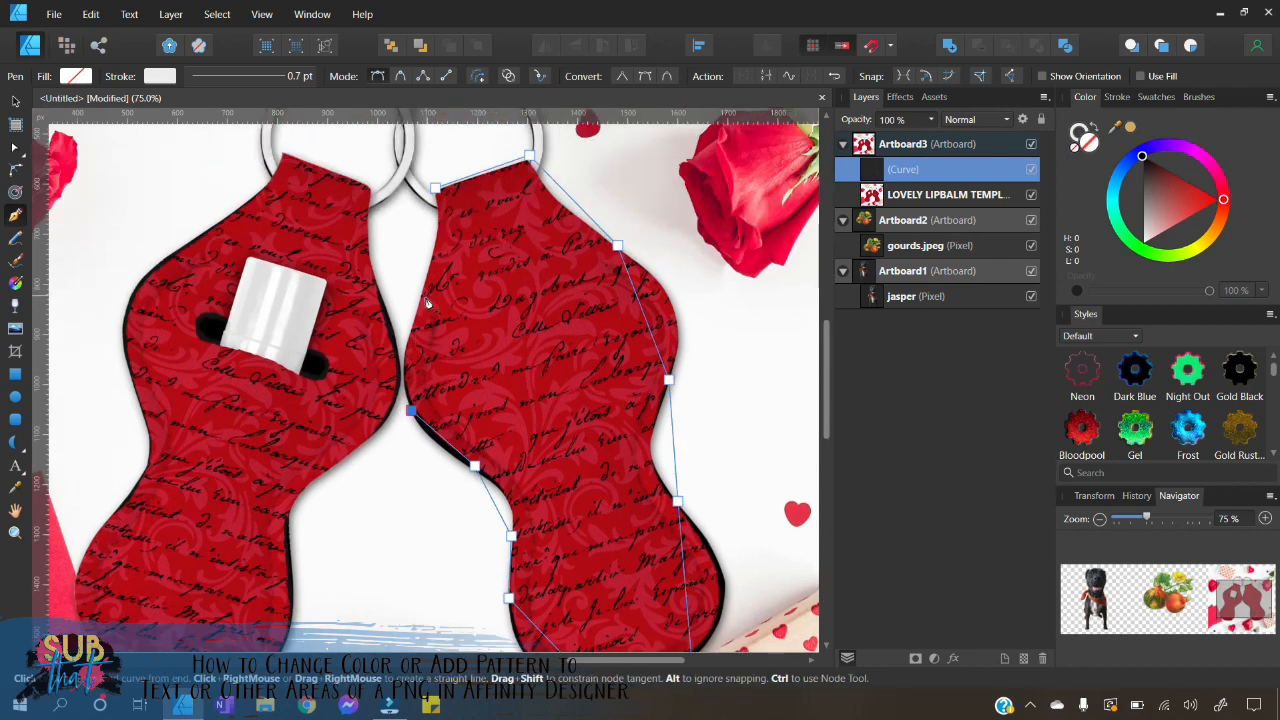
click(420, 300)
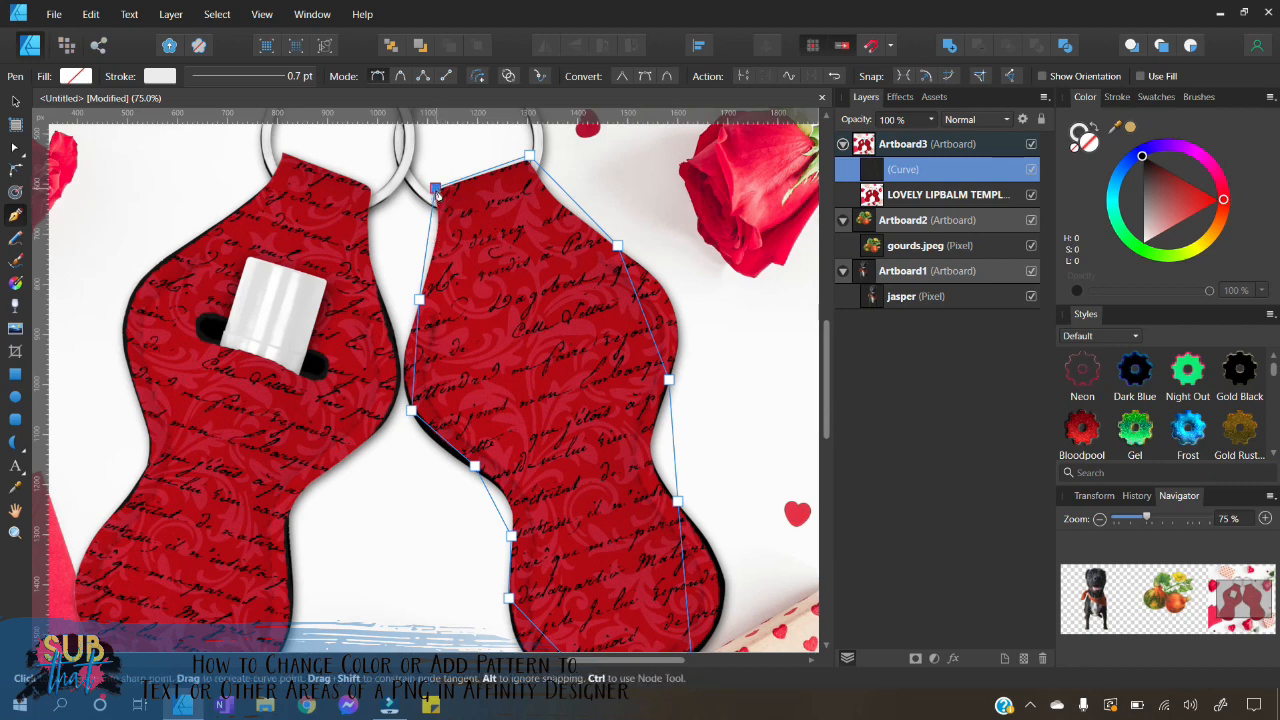
click(438, 192)
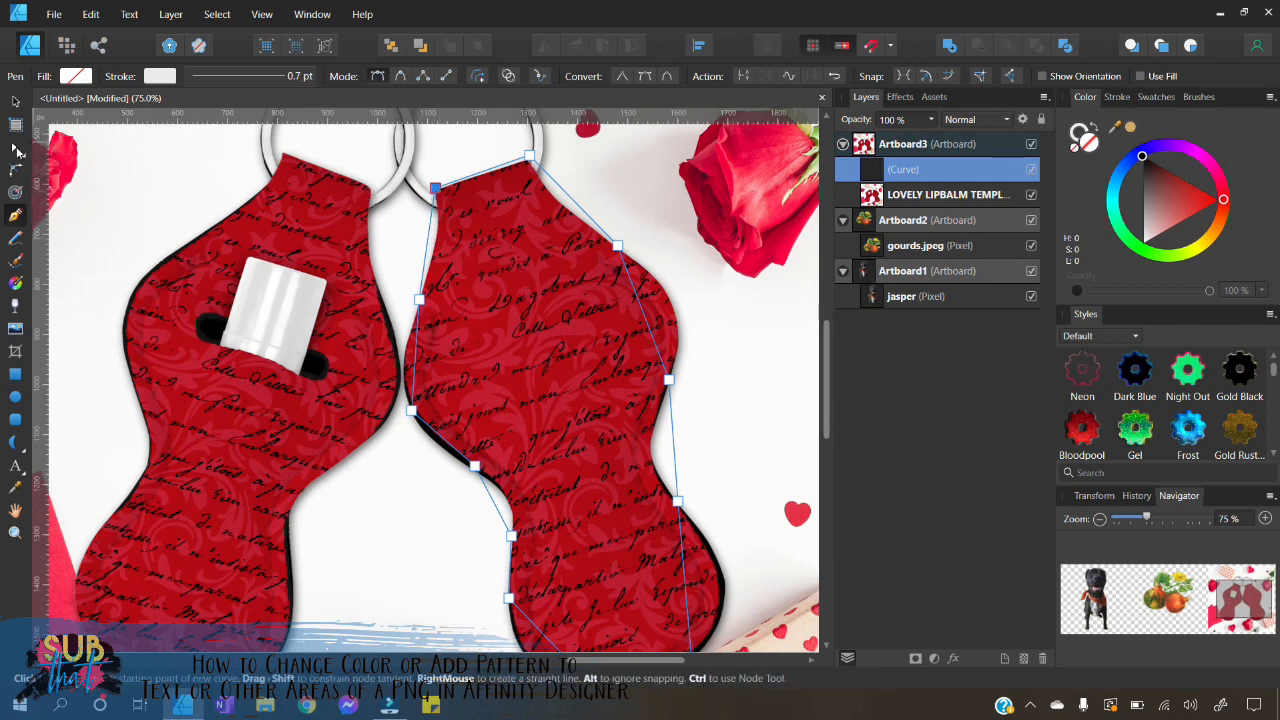
- With the Node tool, bend the two upper segments on the path's inner side to follow the keychain's curved edge
click(16, 149)
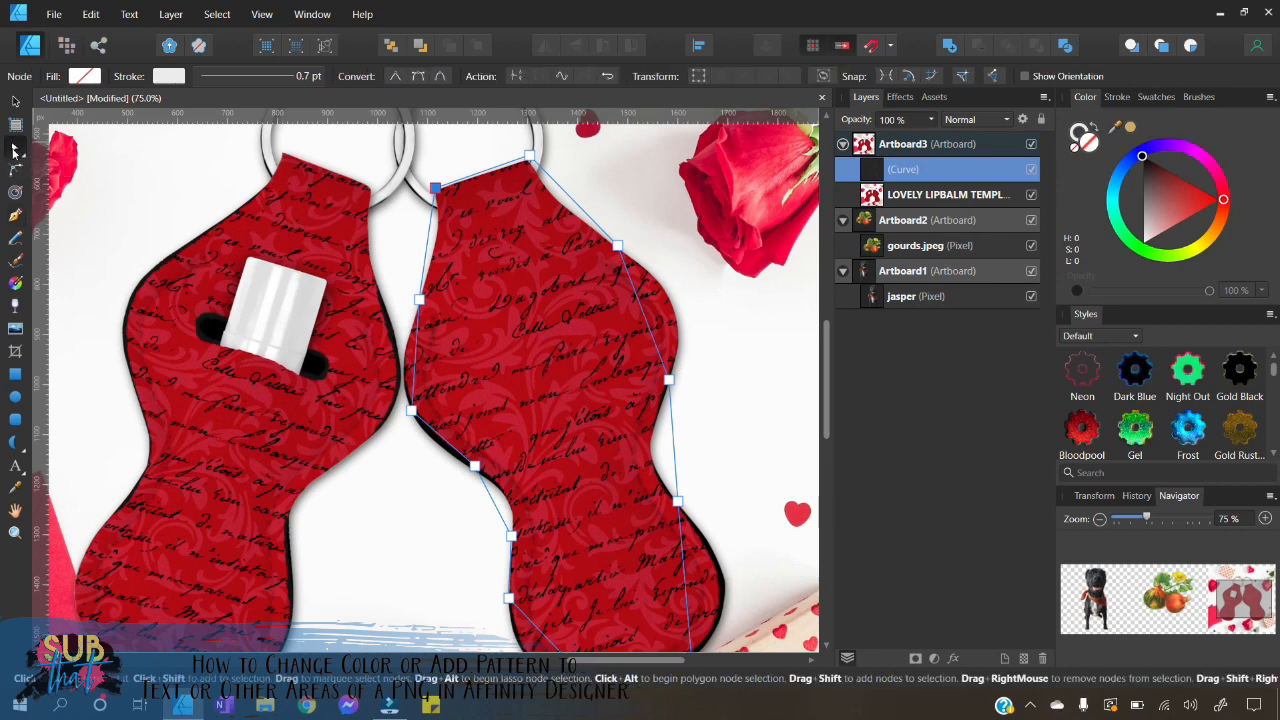
click(1264, 520)
click(1264, 520)
scroll(586, 343, up, 3)
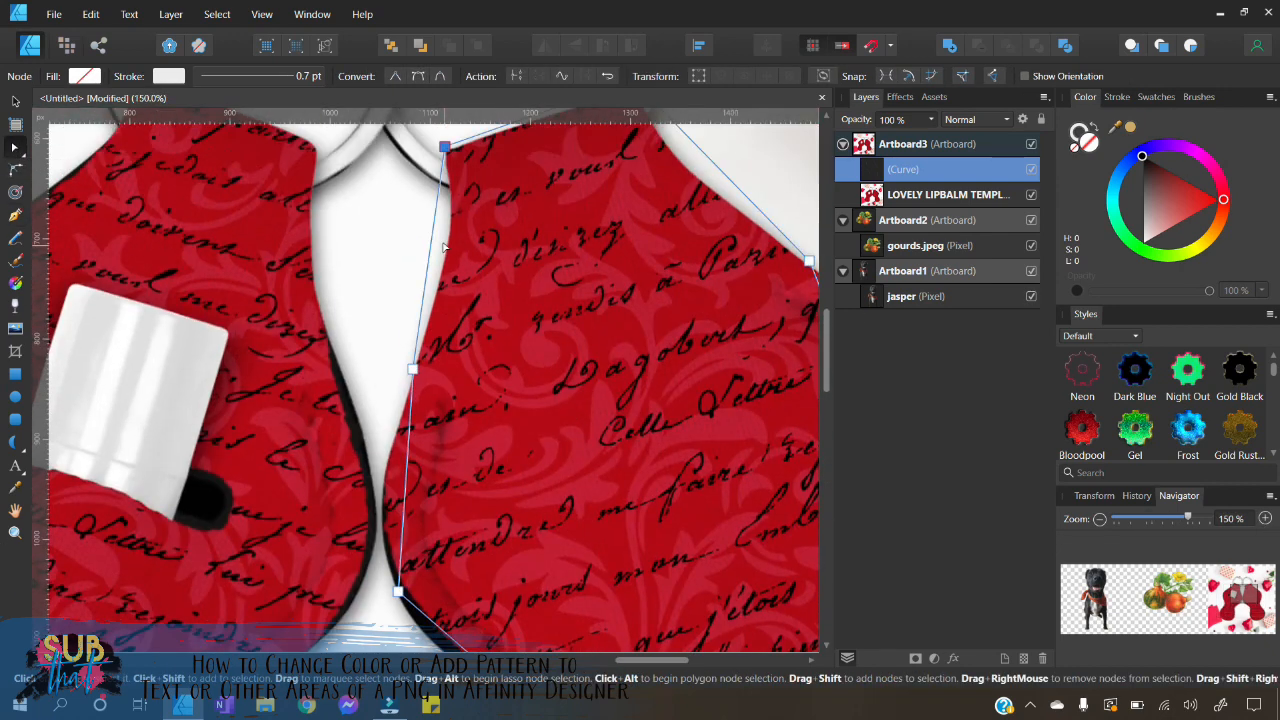
drag(431, 240, 438, 300)
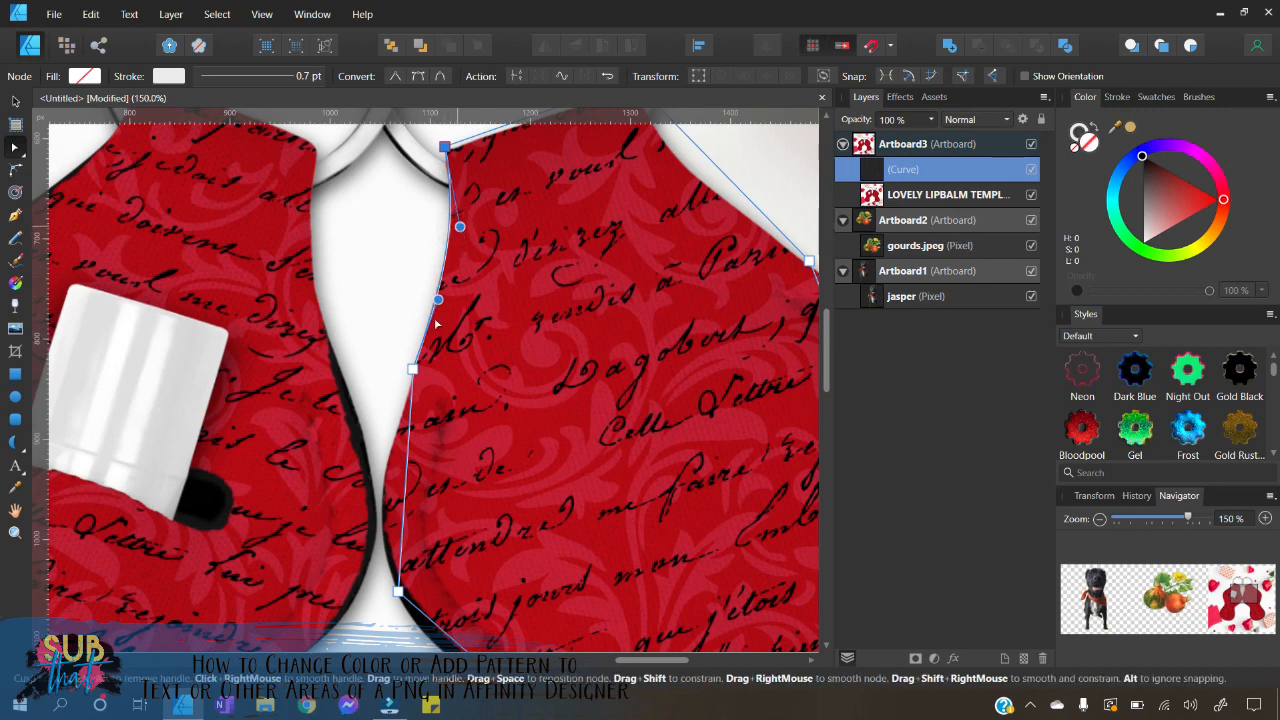
drag(399, 500, 383, 505)
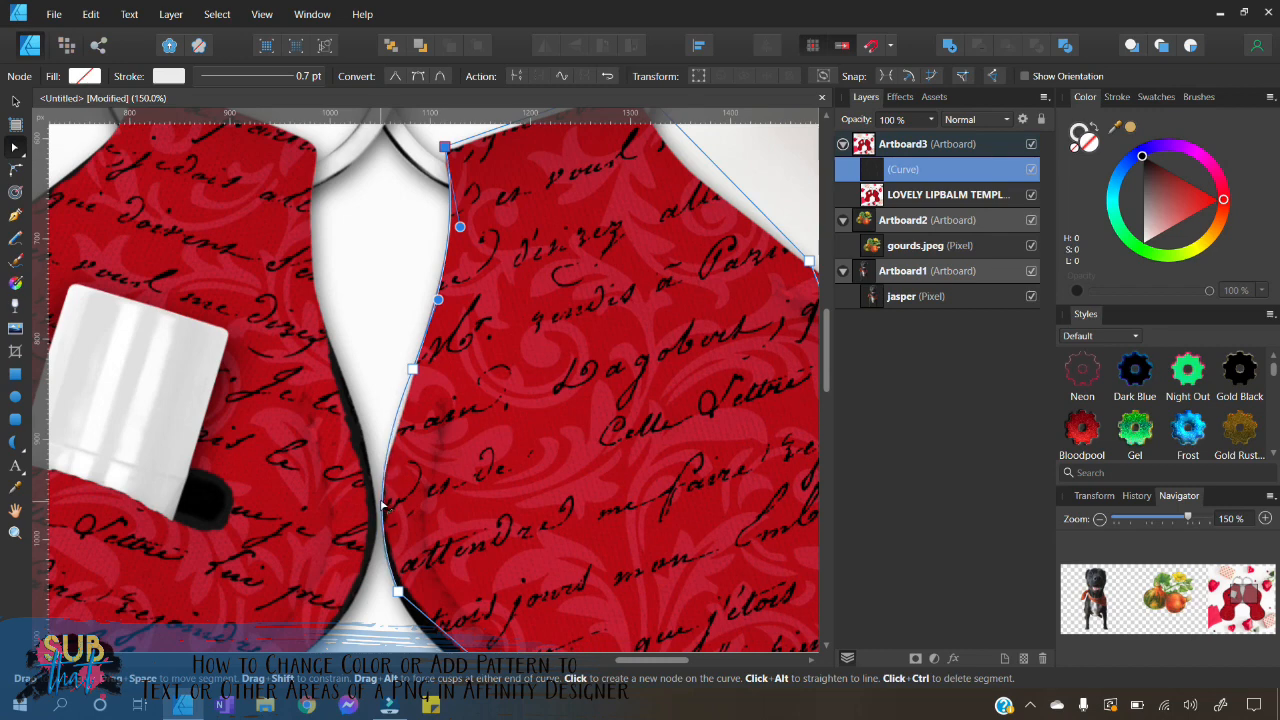
- Nudge the node between the two bent segments inward and adjust the curve handles for a closer fit to the keychain's edge
click(411, 371)
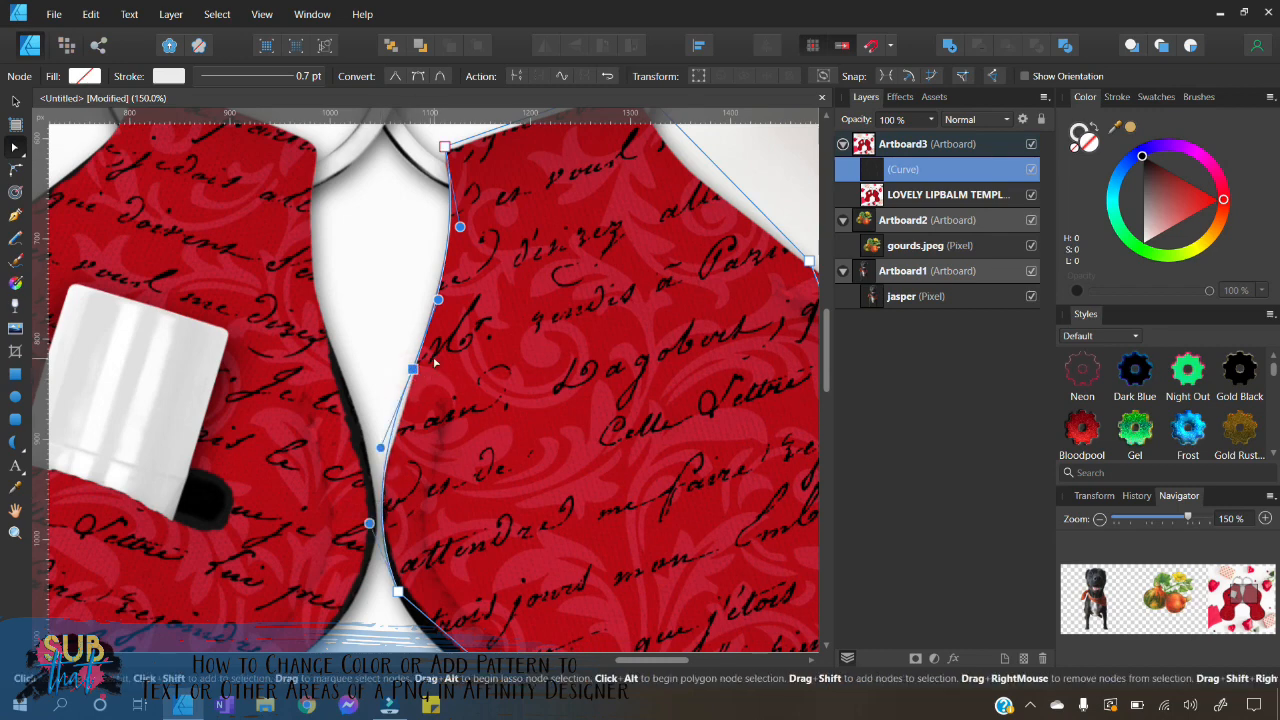
key(Right)
key(Right)
key(Right)
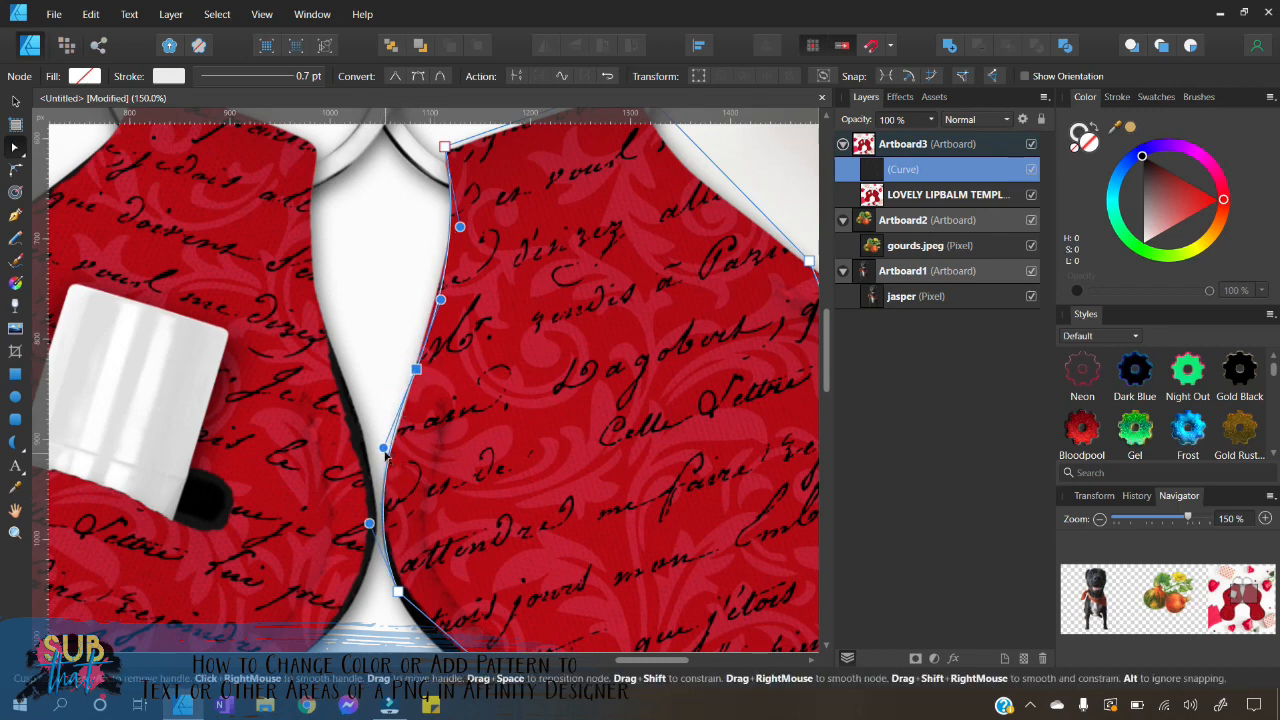
drag(384, 448, 383, 451)
drag(388, 505, 383, 509)
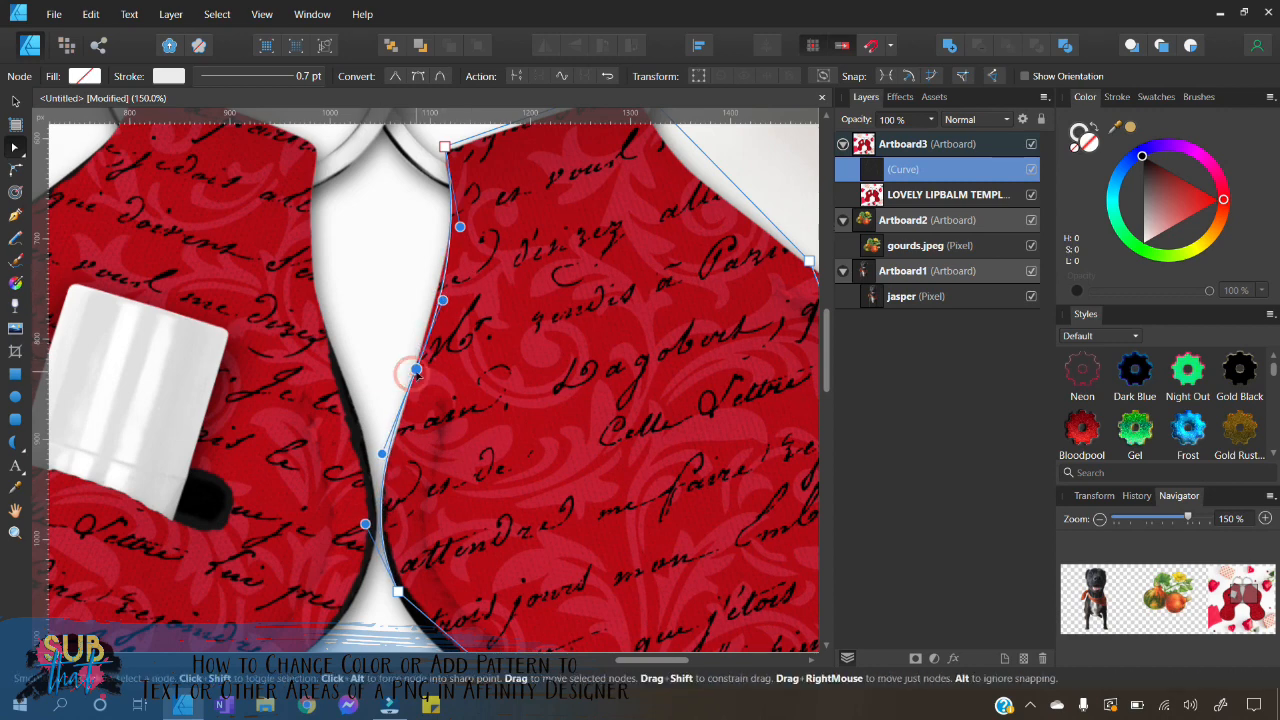
scroll(444, 400, up, 1)
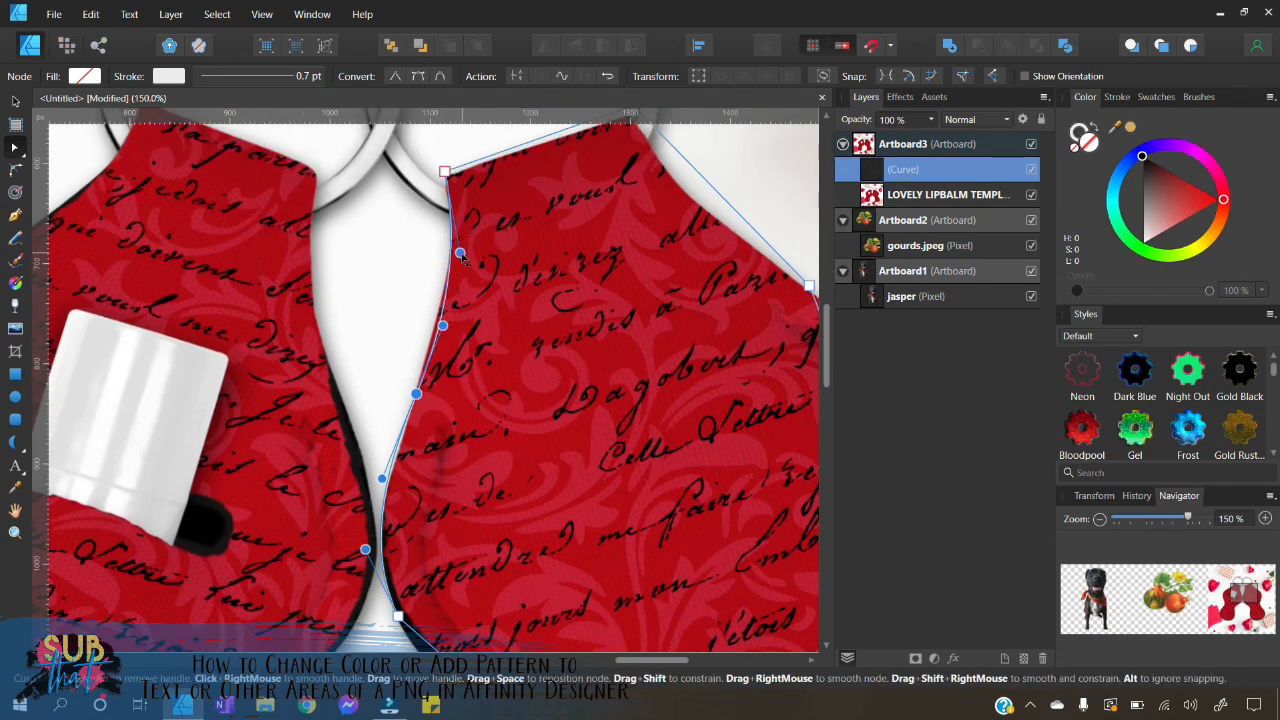
drag(460, 252, 457, 264)
scroll(454, 256, up, 1)
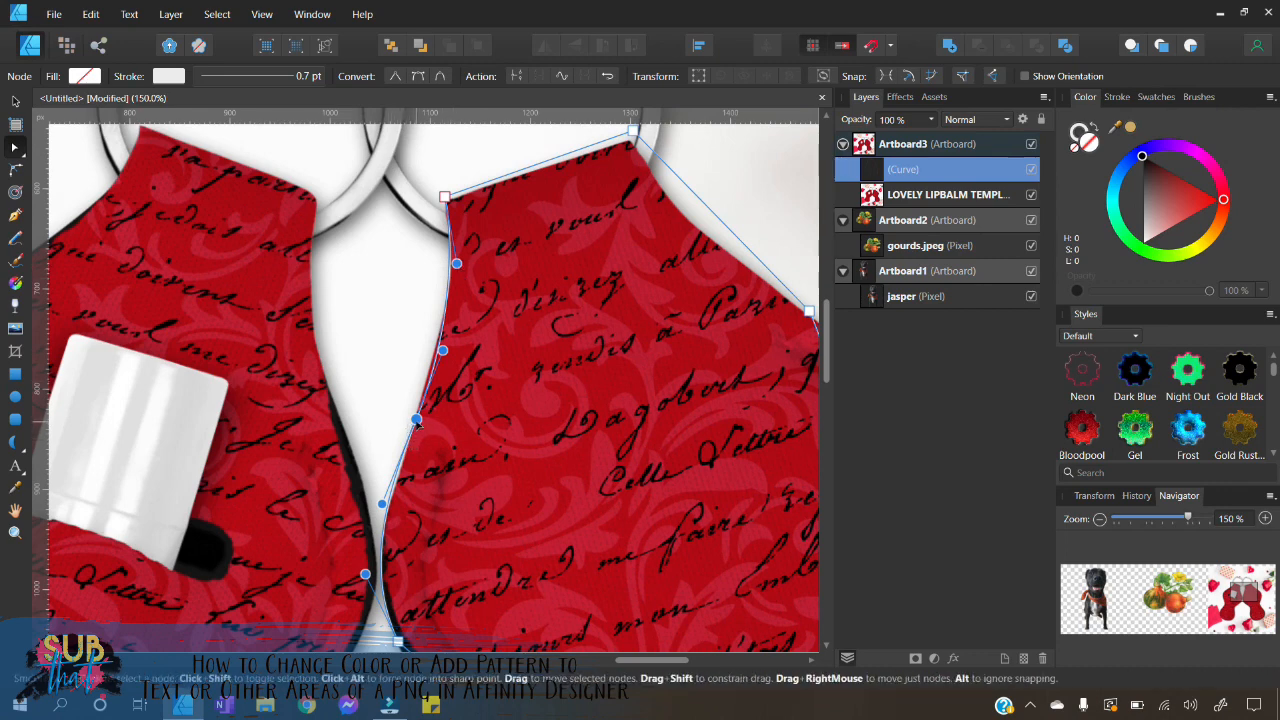
- Convert the selected inner-side node to a sharp point and reshape the curves above and below it to hug the keychain's edge
click(395, 78)
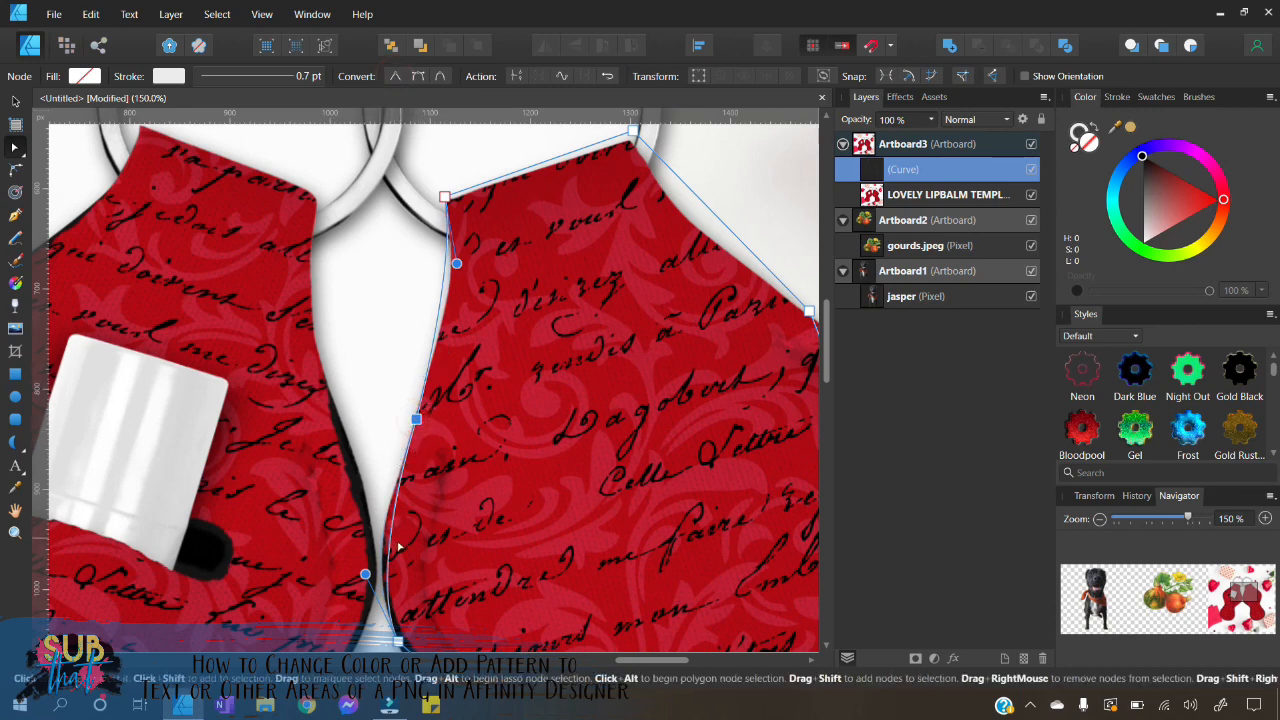
drag(390, 539, 384, 540)
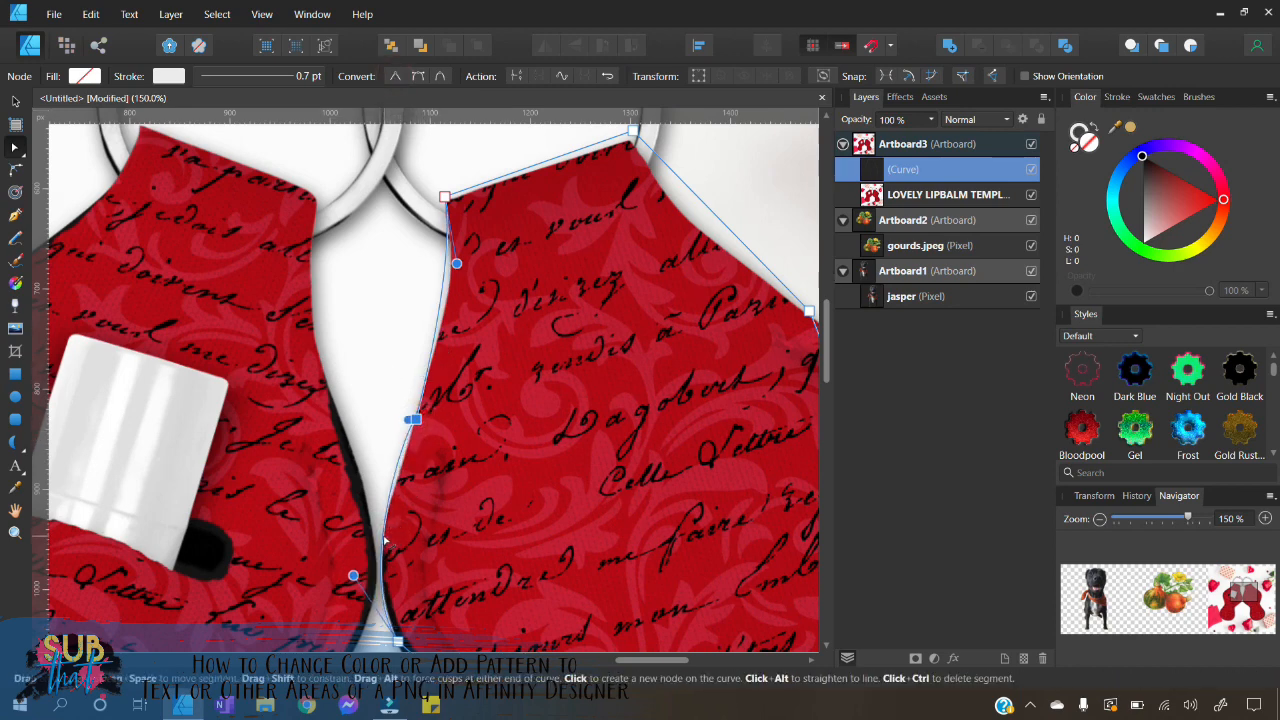
drag(407, 421, 402, 460)
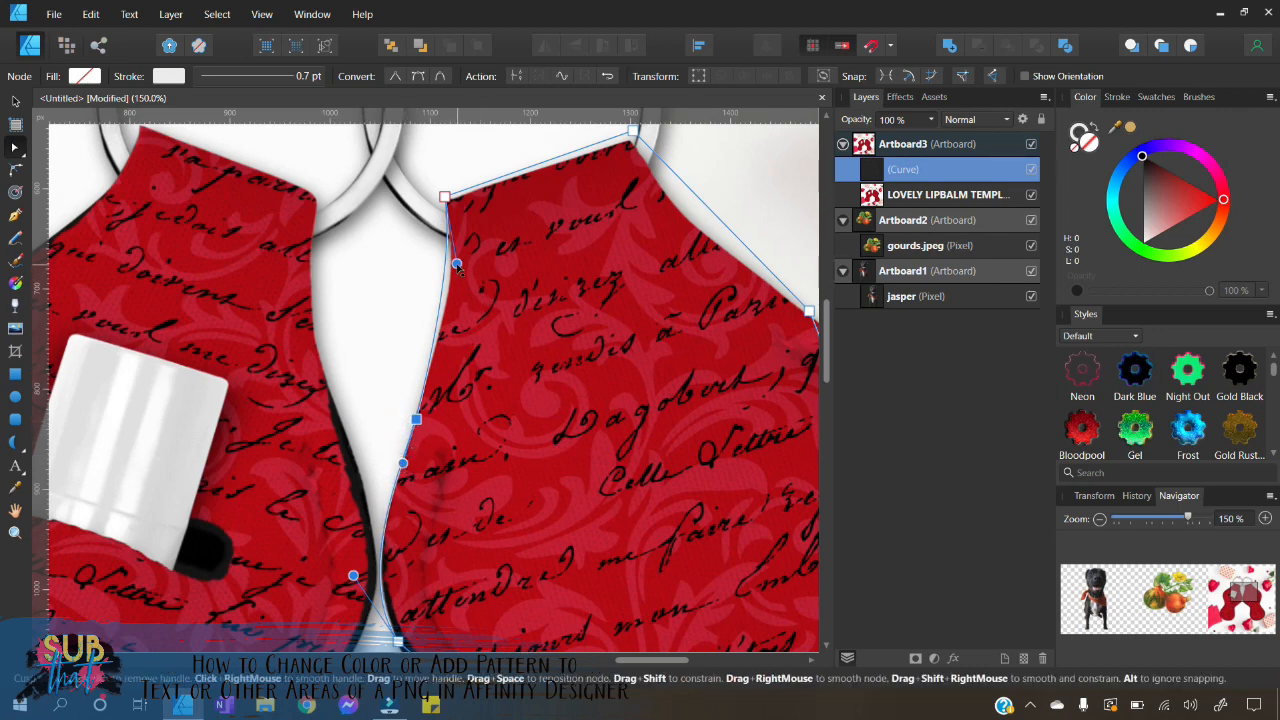
drag(456, 263, 466, 291)
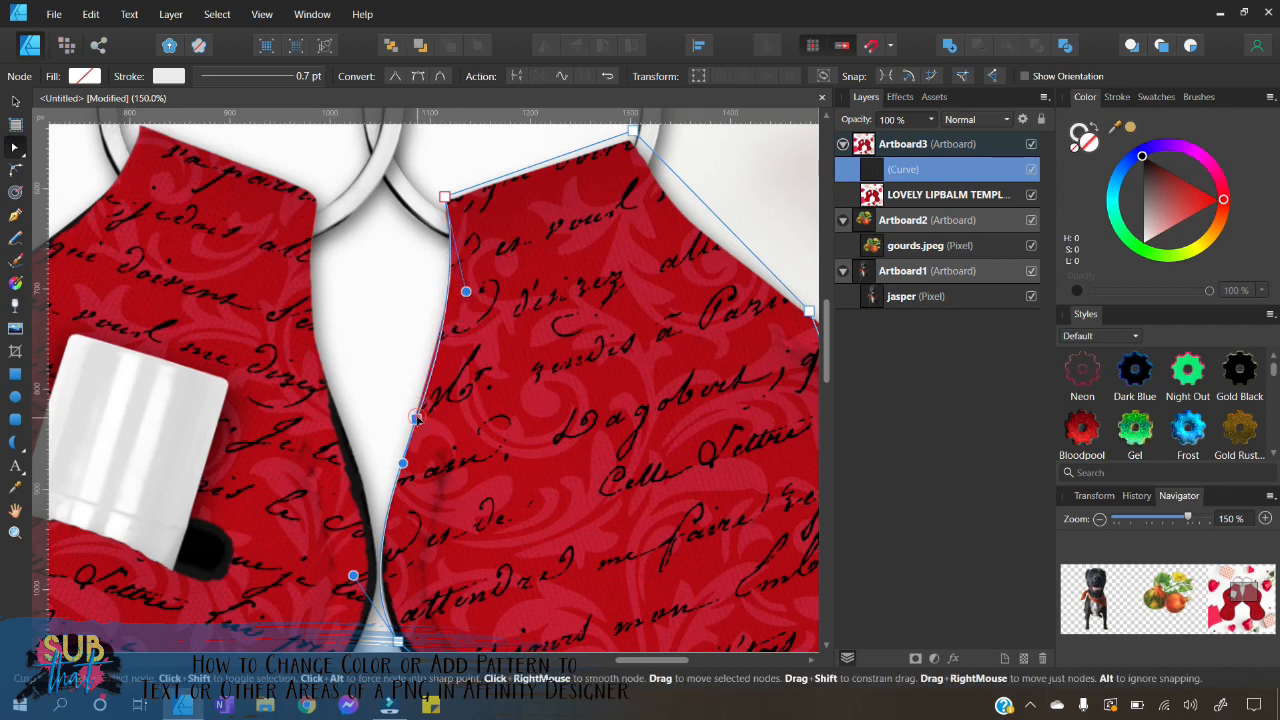
drag(429, 386, 436, 372)
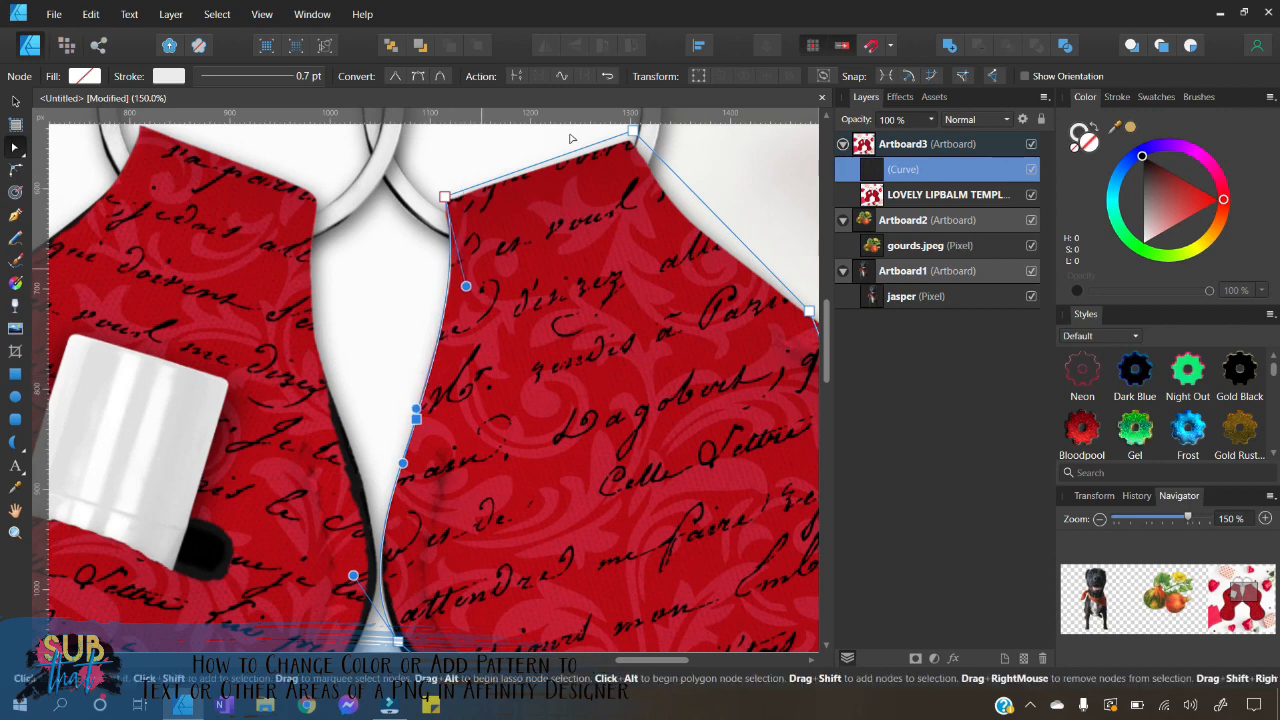
- Move the path's two top corner nodes down onto the keychain's top edge and refine the inner corner's curve handle
click(633, 131)
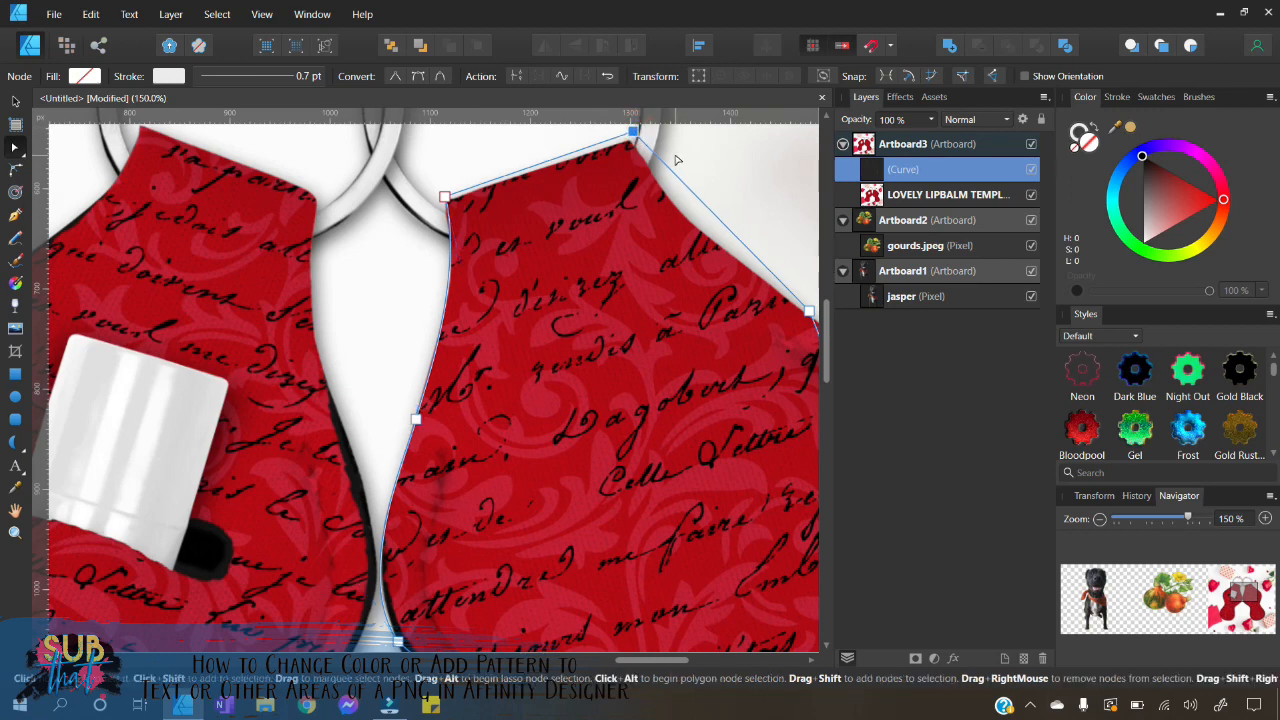
key(Down)
key(Down)
key(Down)
key(Down)
key(Down)
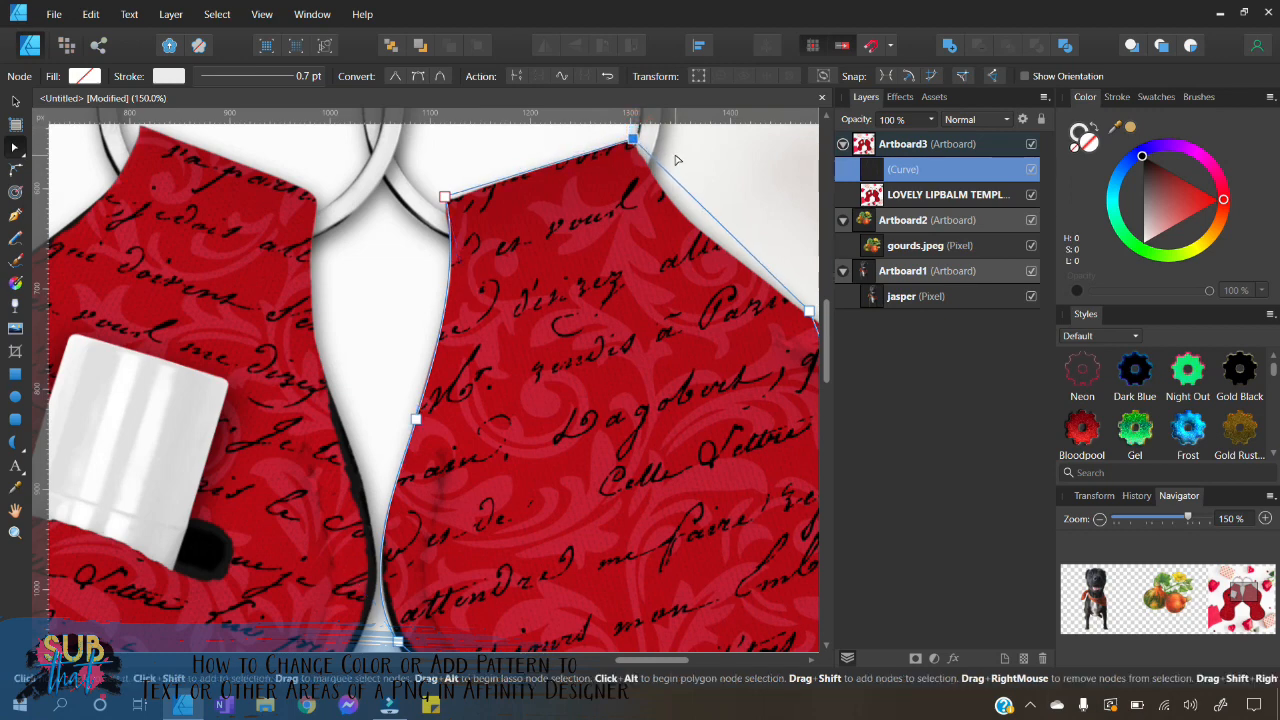
click(445, 199)
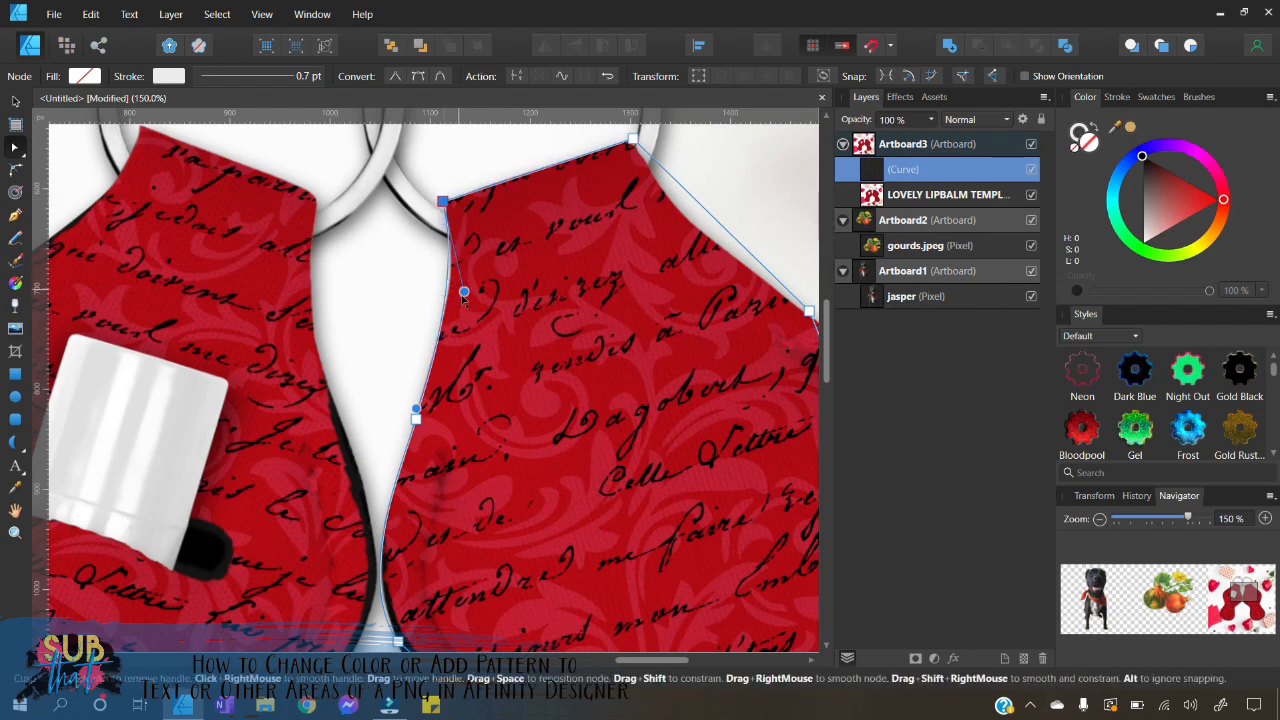
drag(464, 297, 469, 294)
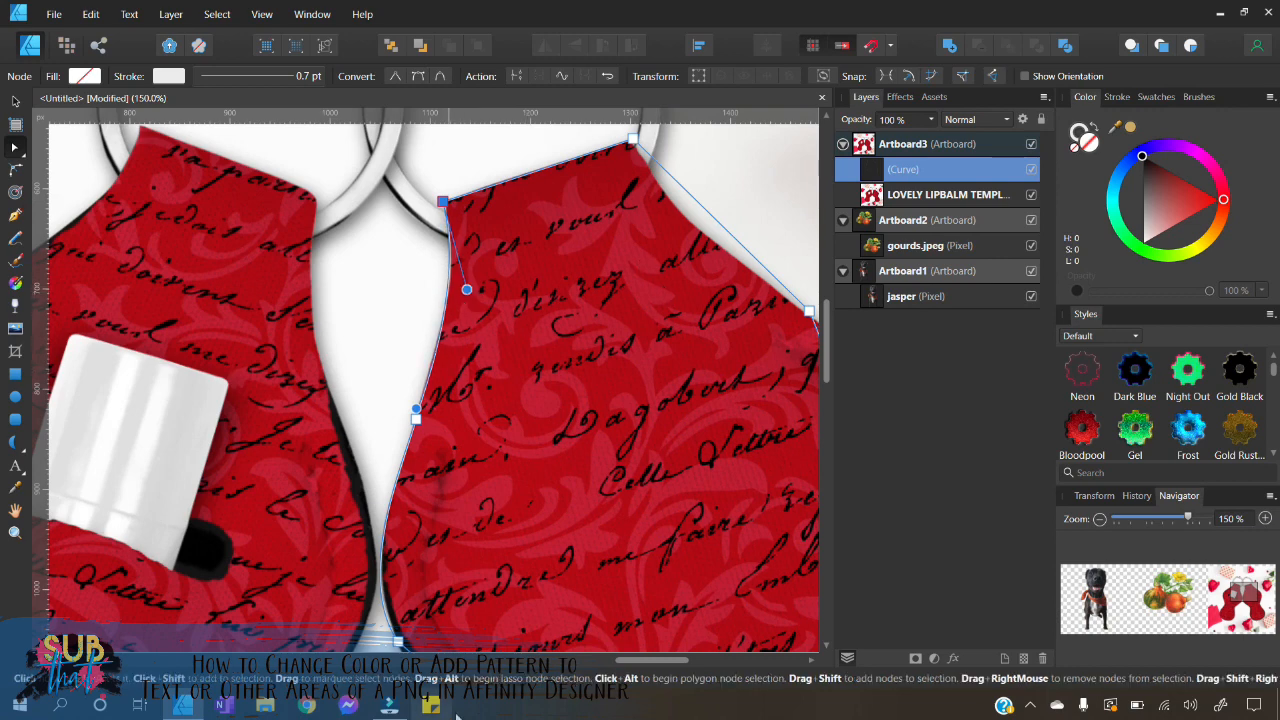
- Curve the path's upper outer segment inward along the keychain's neck, nudging its lower node down slightly and refining the handles
drag(645, 661, 666, 662)
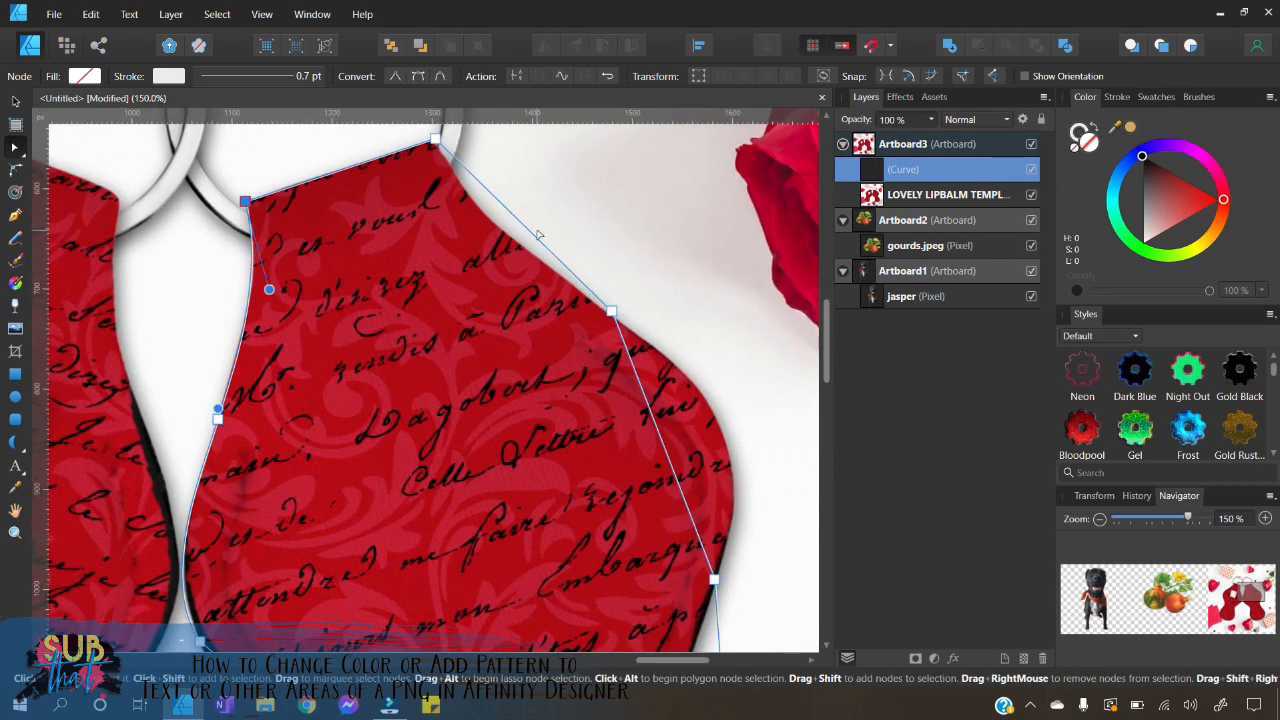
mouse_move(535, 238)
mouse_down()
mouse_move(509, 235)
mouse_move(533, 258)
mouse_up()
click(611, 311)
drag(465, 201, 468, 215)
click(613, 311)
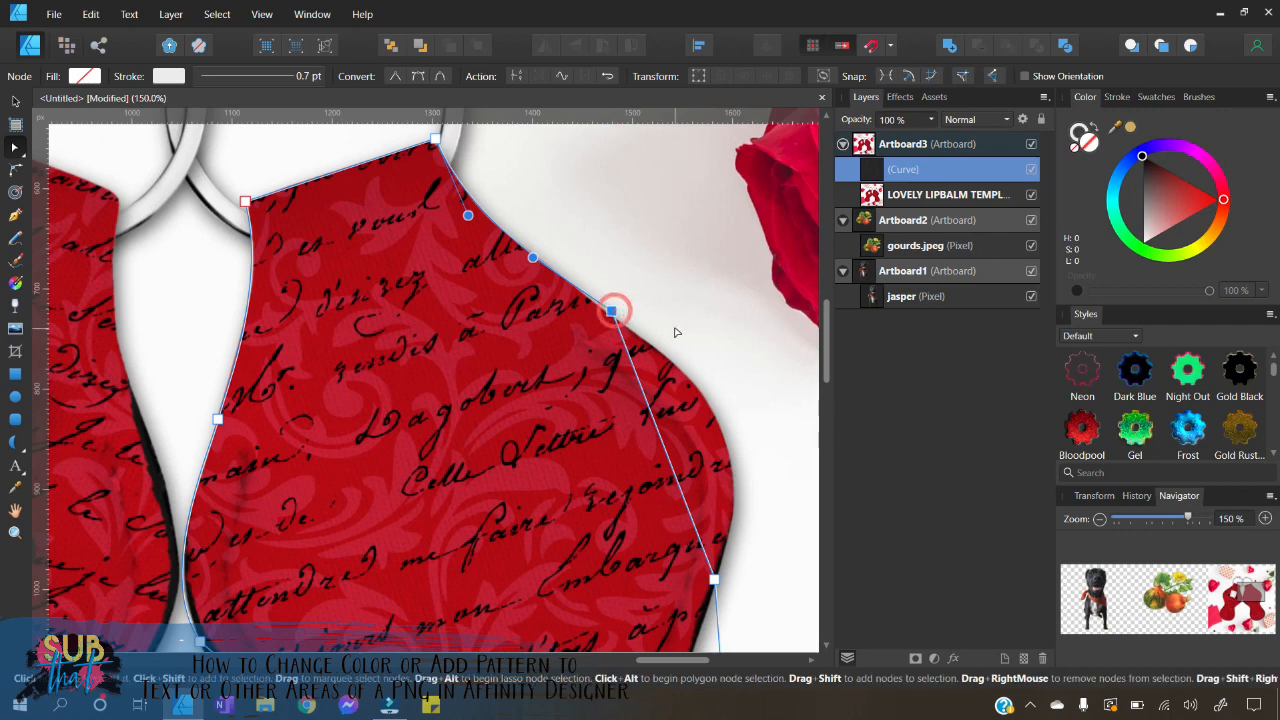
key(Down)
key(Down)
key(Down)
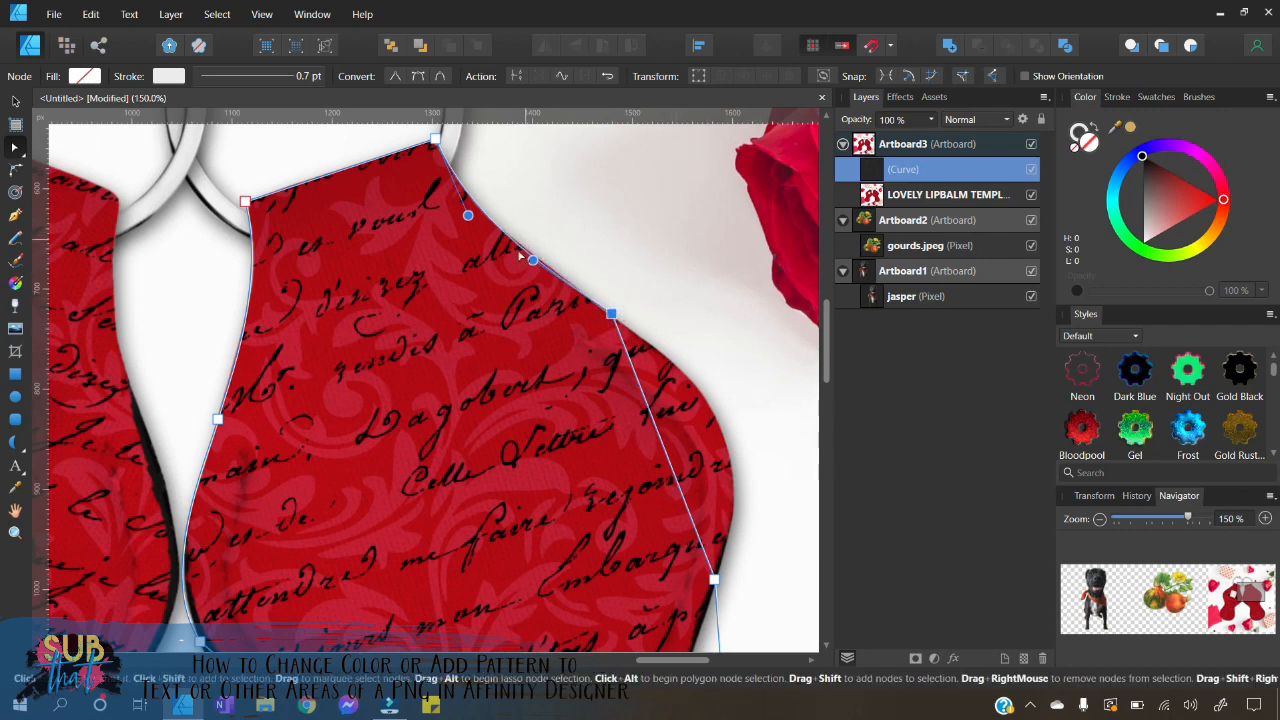
drag(533, 260, 536, 256)
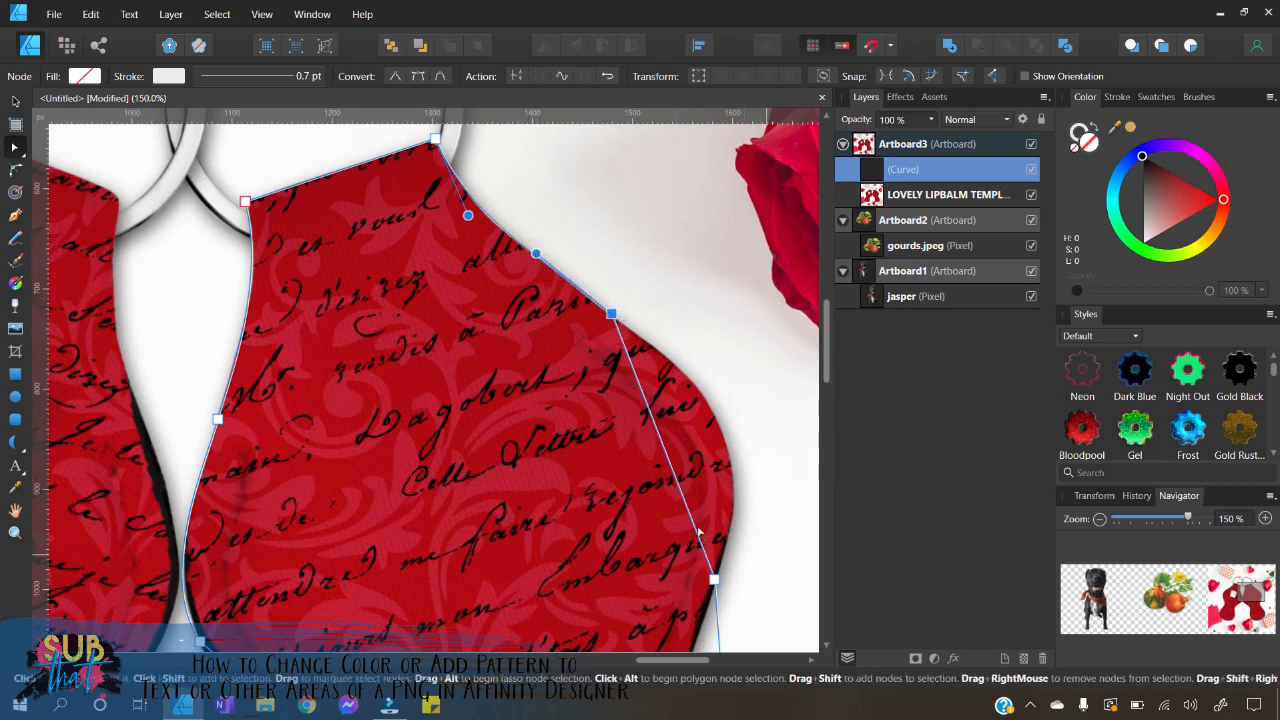
- Bend the outer side's next two segments outward around the upper bulge and inward along the keychain's waist
click(680, 494)
drag(677, 494, 732, 449)
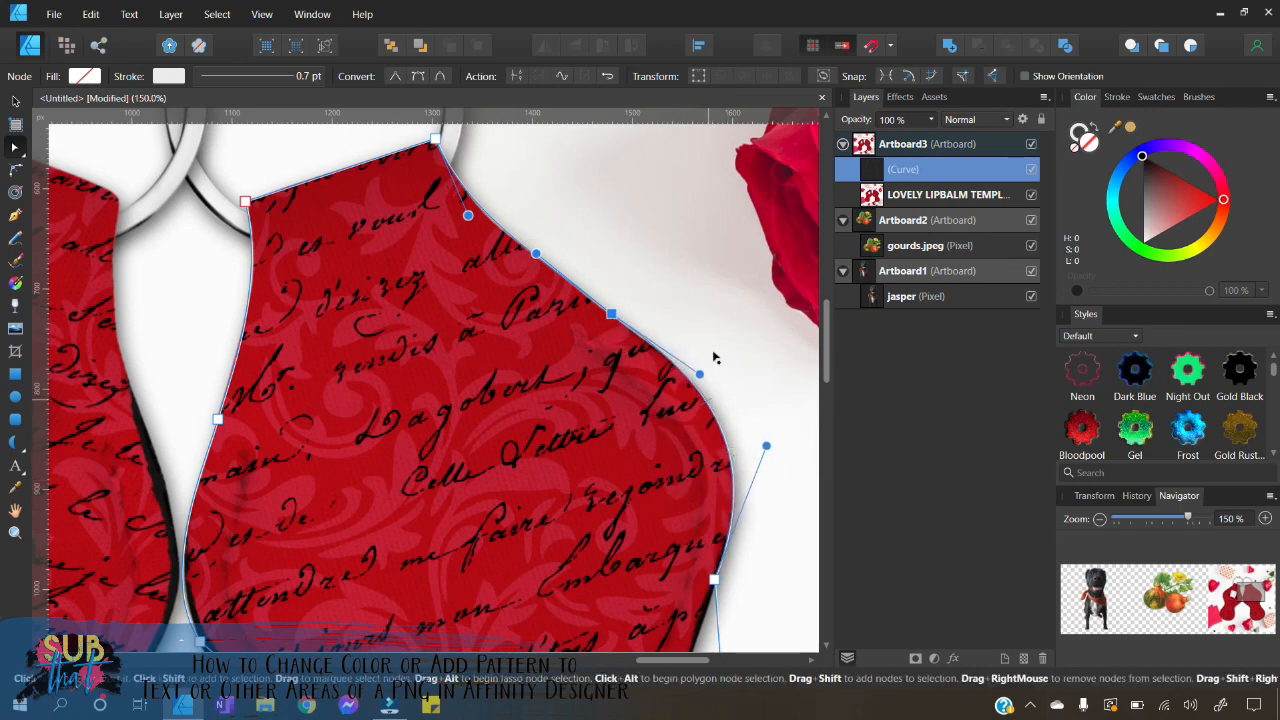
scroll(724, 425, down, 2)
scroll(724, 425, down, 2)
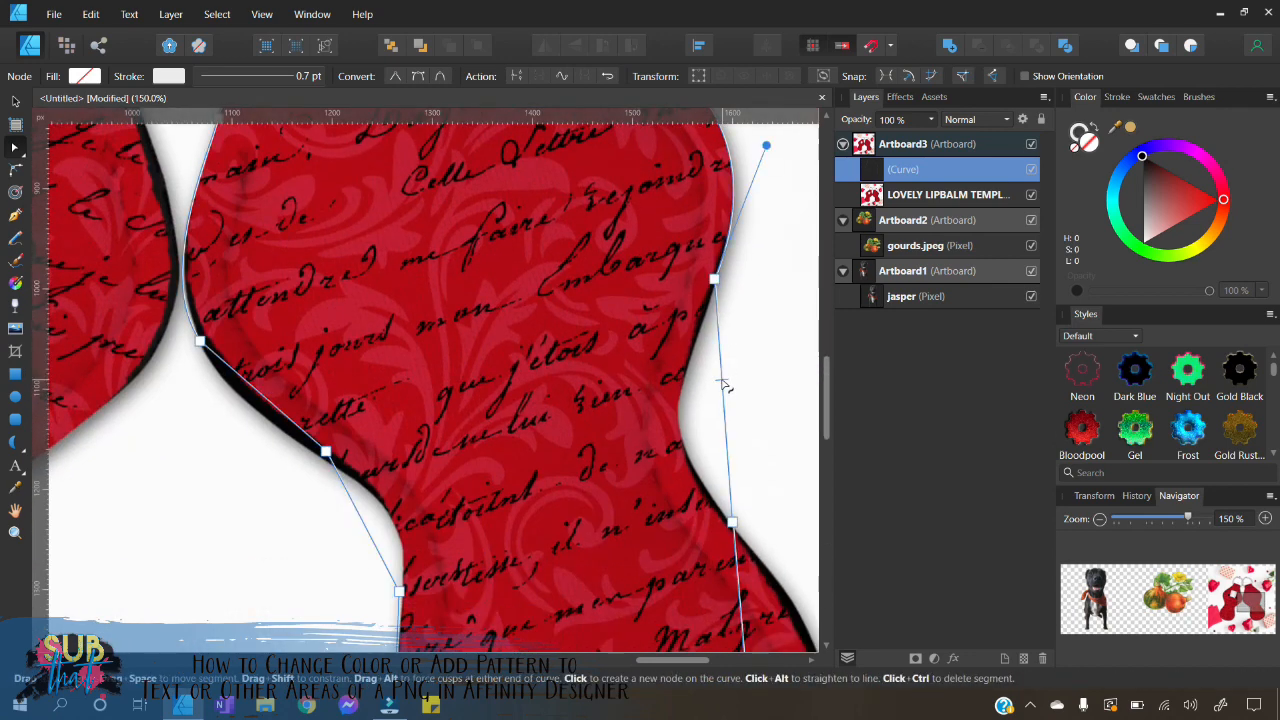
drag(716, 424, 685, 435)
drag(681, 428, 684, 429)
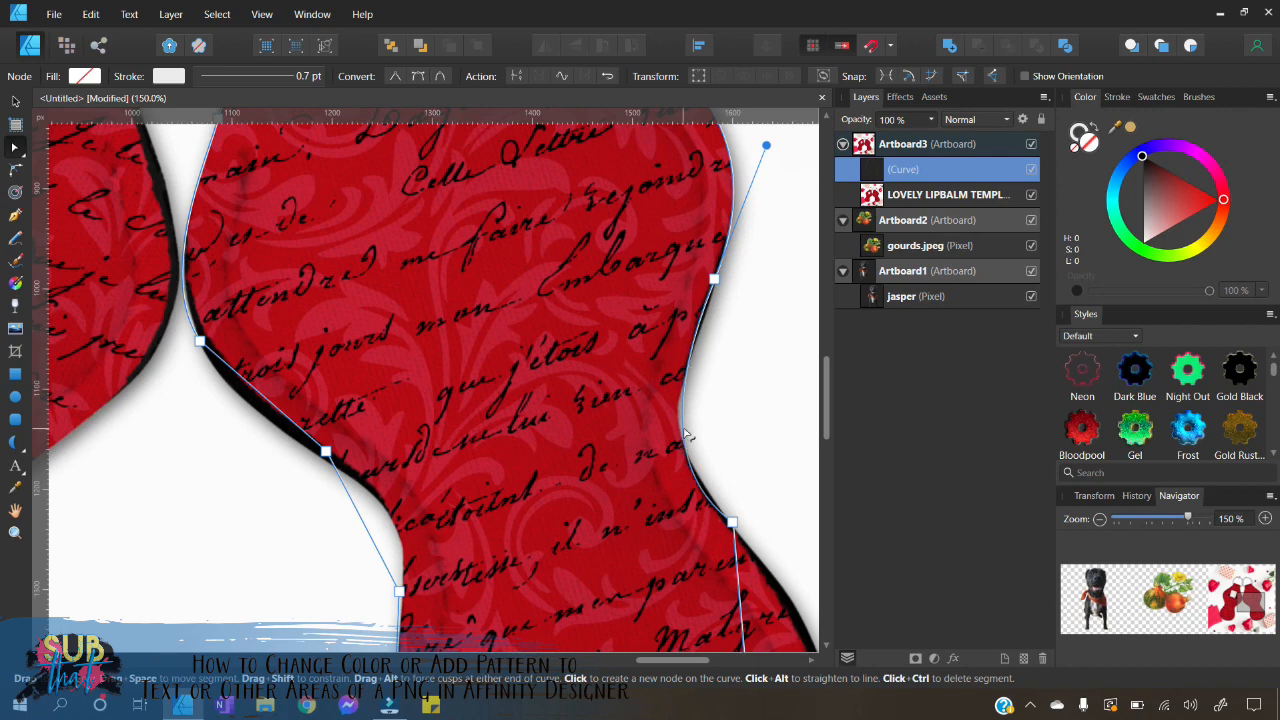
drag(707, 310, 705, 352)
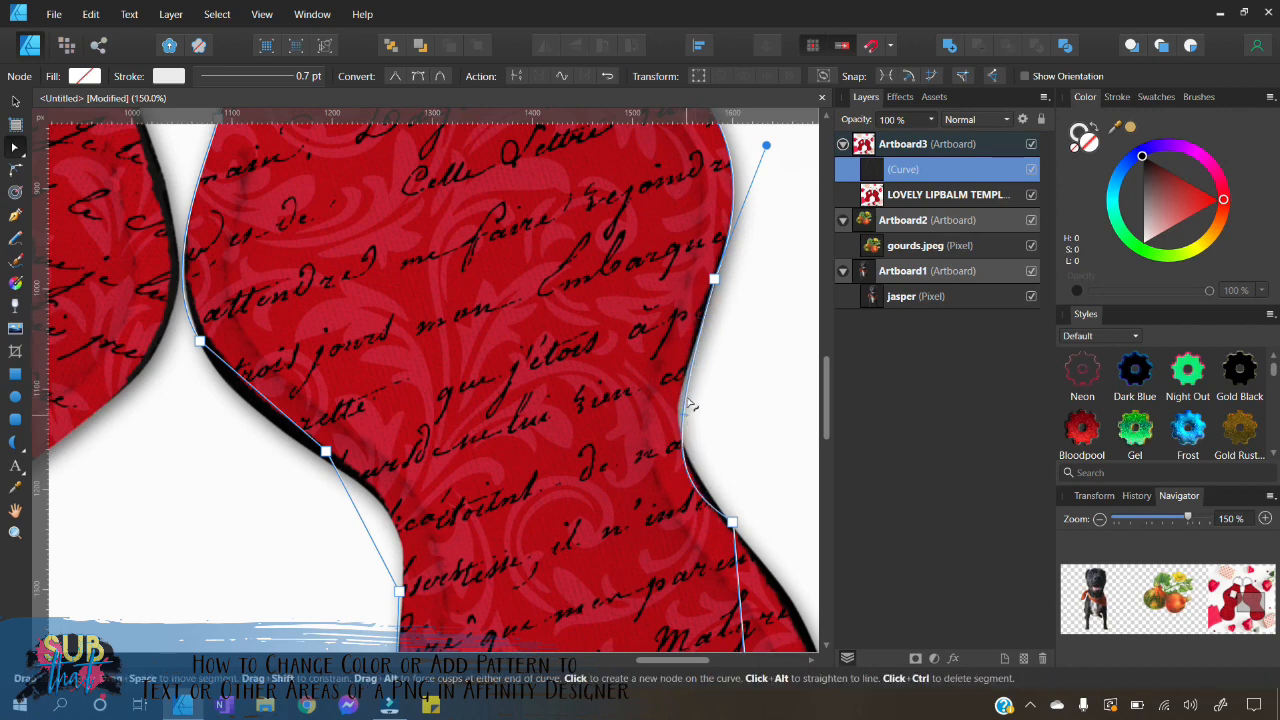
- Refine the outer waist curve with the handles at both its ends and shift its upper node slightly outward
click(732, 521)
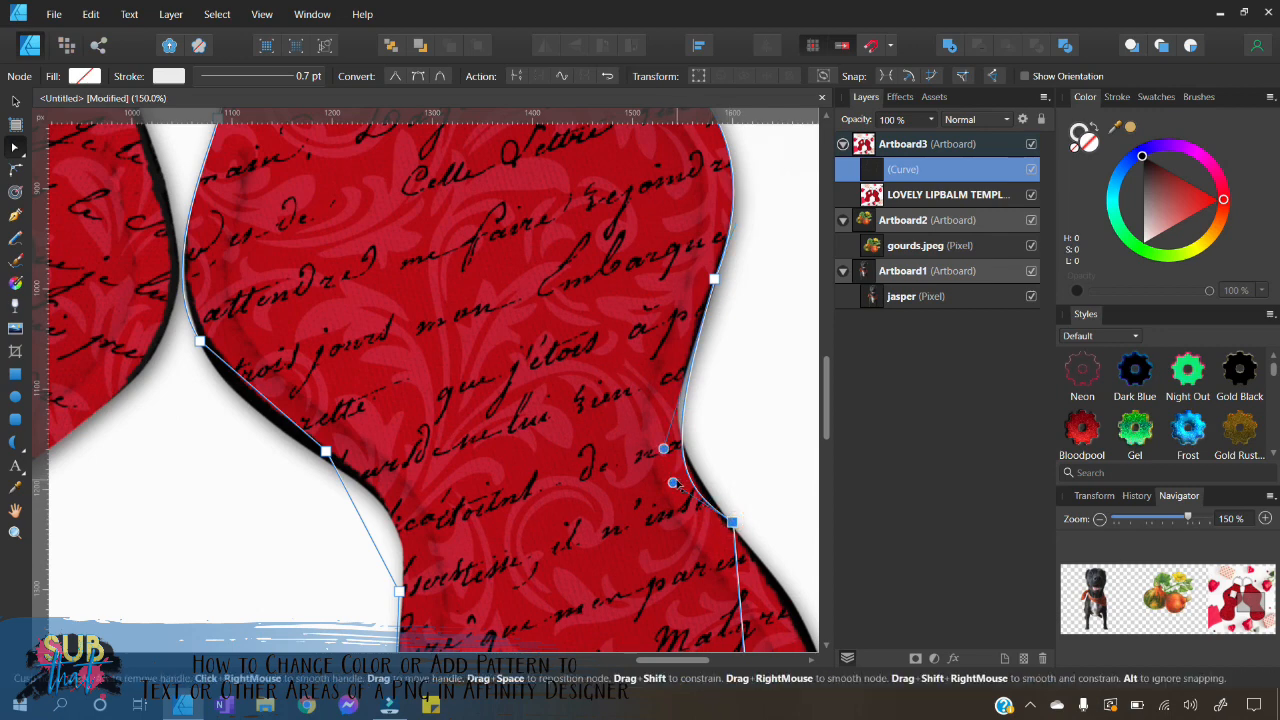
drag(672, 482, 656, 428)
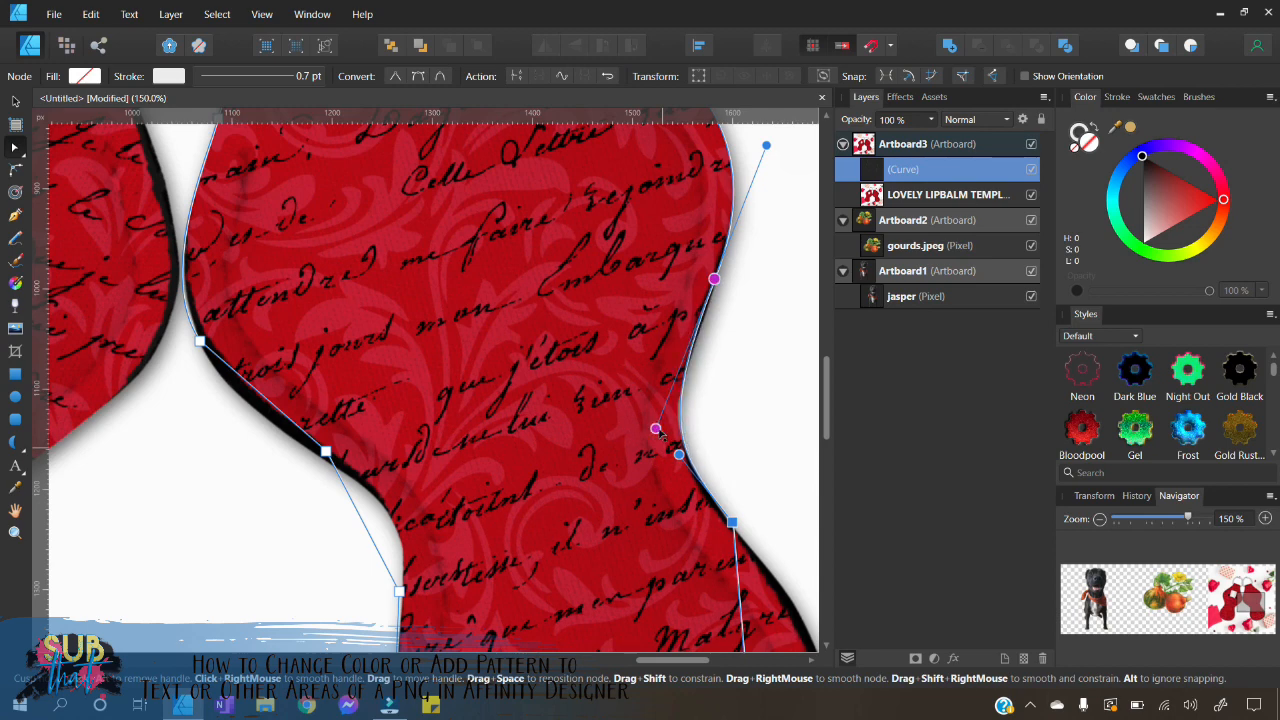
drag(659, 431, 656, 428)
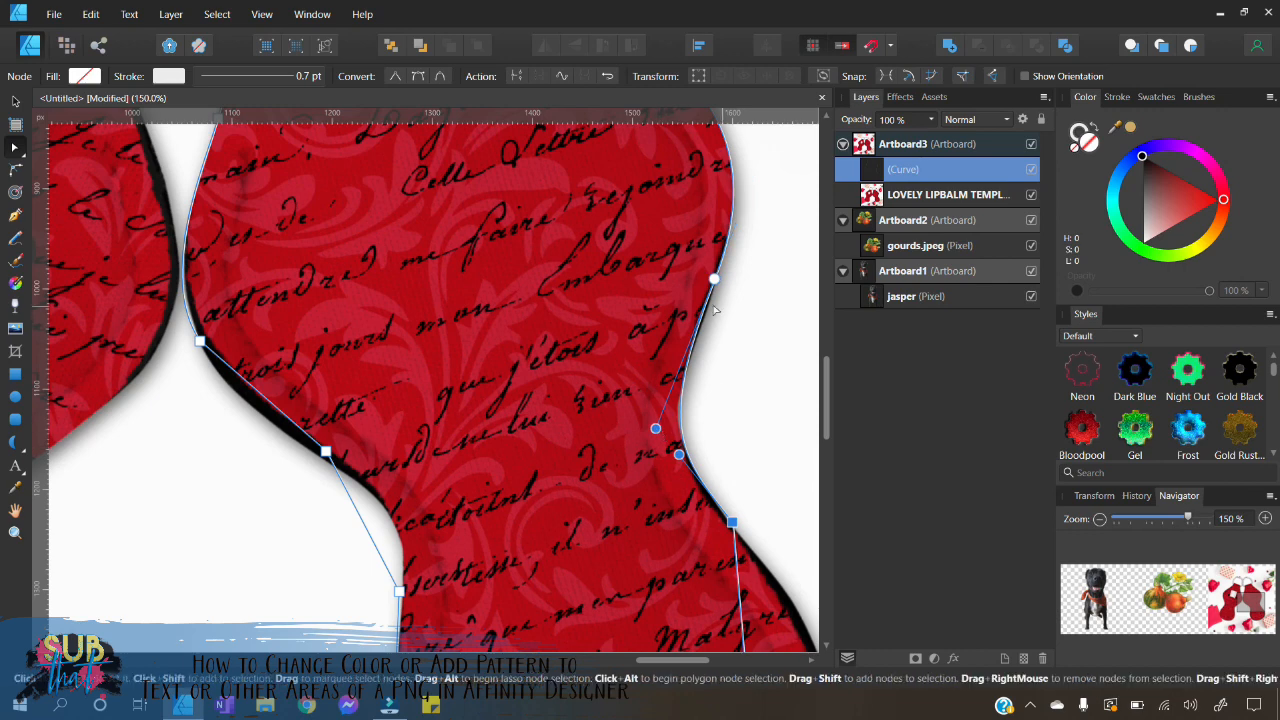
click(714, 279)
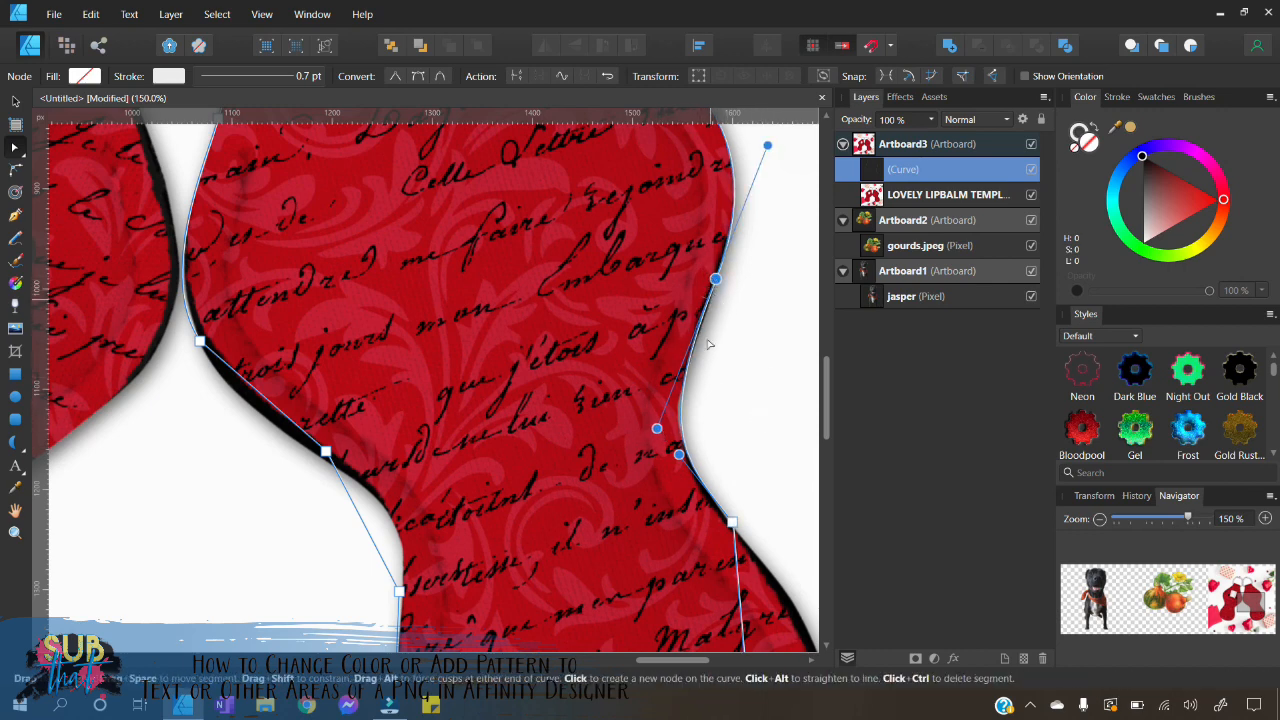
- Nudge the node below the outer waist slightly inward, bend the segment below it around the lower bulge, and refine its handles
scroll(712, 425, down, 3)
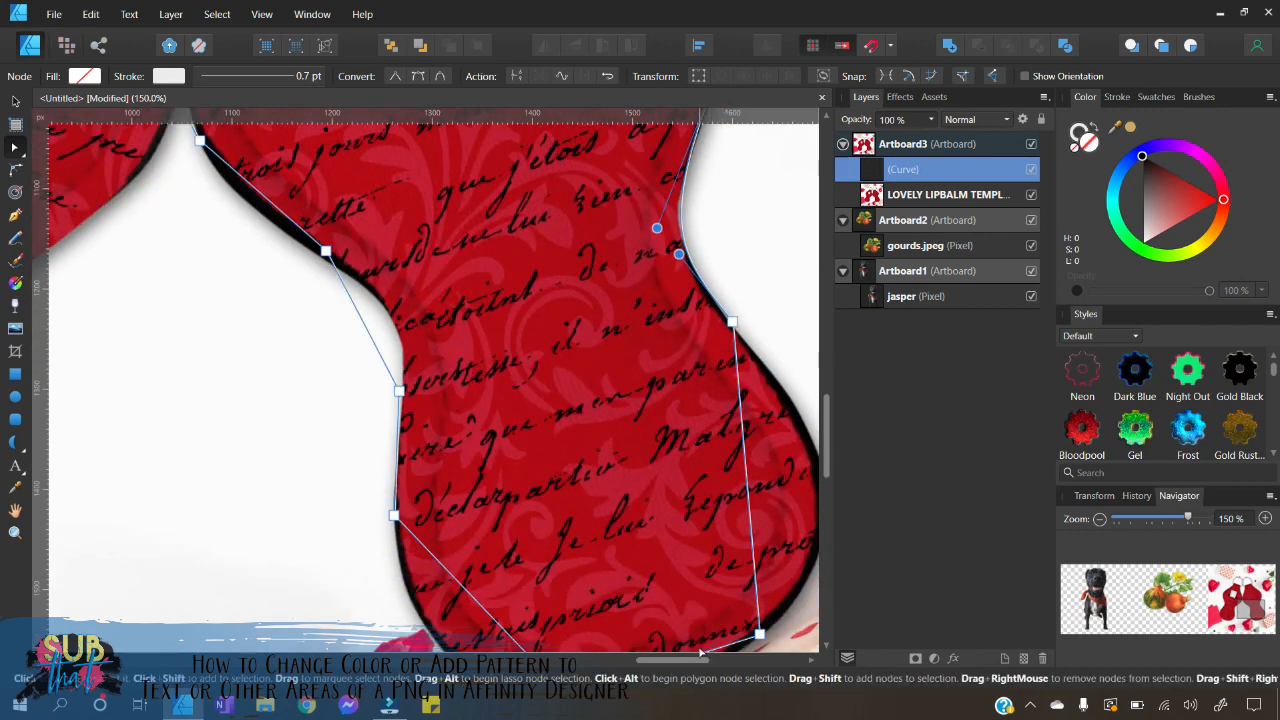
scroll(701, 640, down, 2)
scroll(680, 514, right, 5)
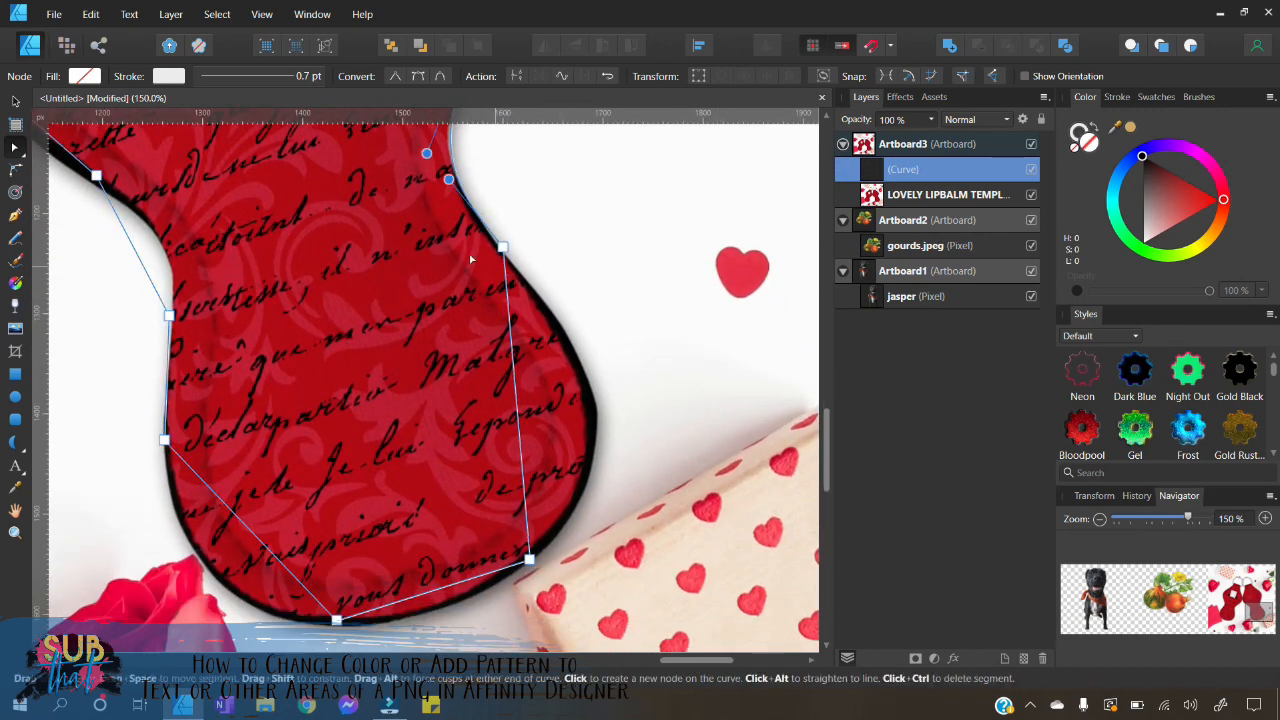
click(501, 247)
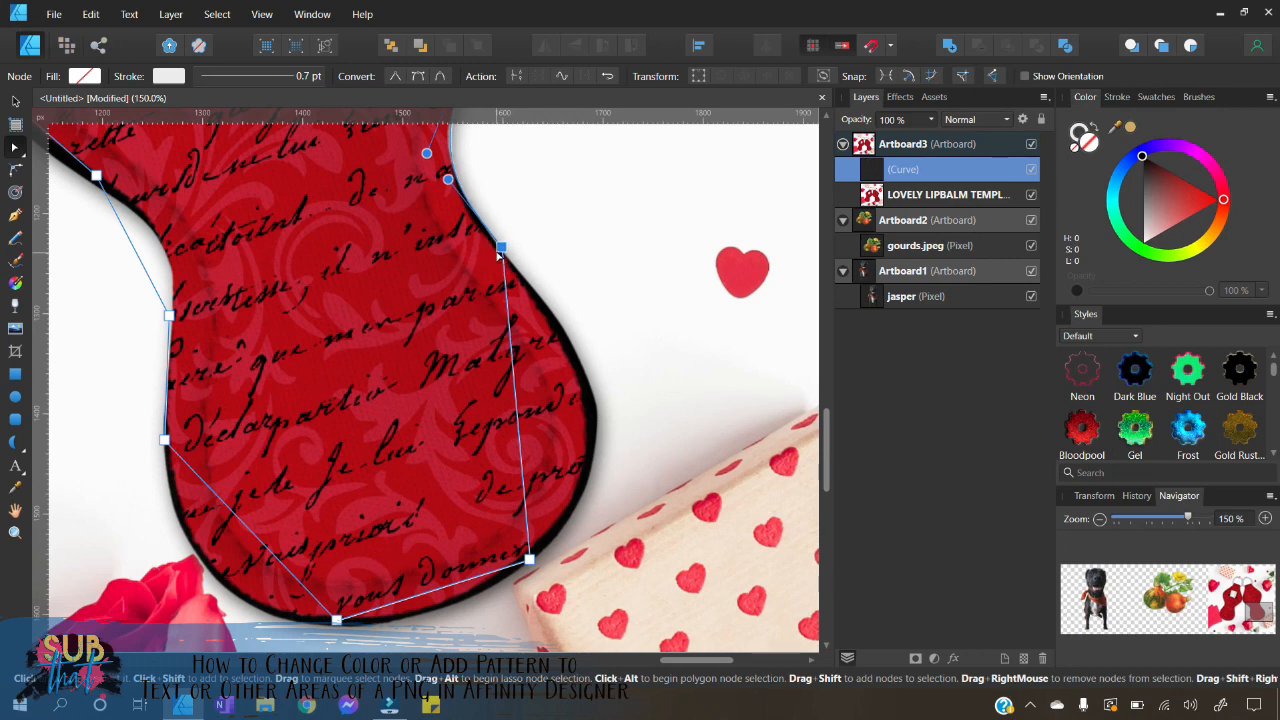
drag(504, 459, 601, 436)
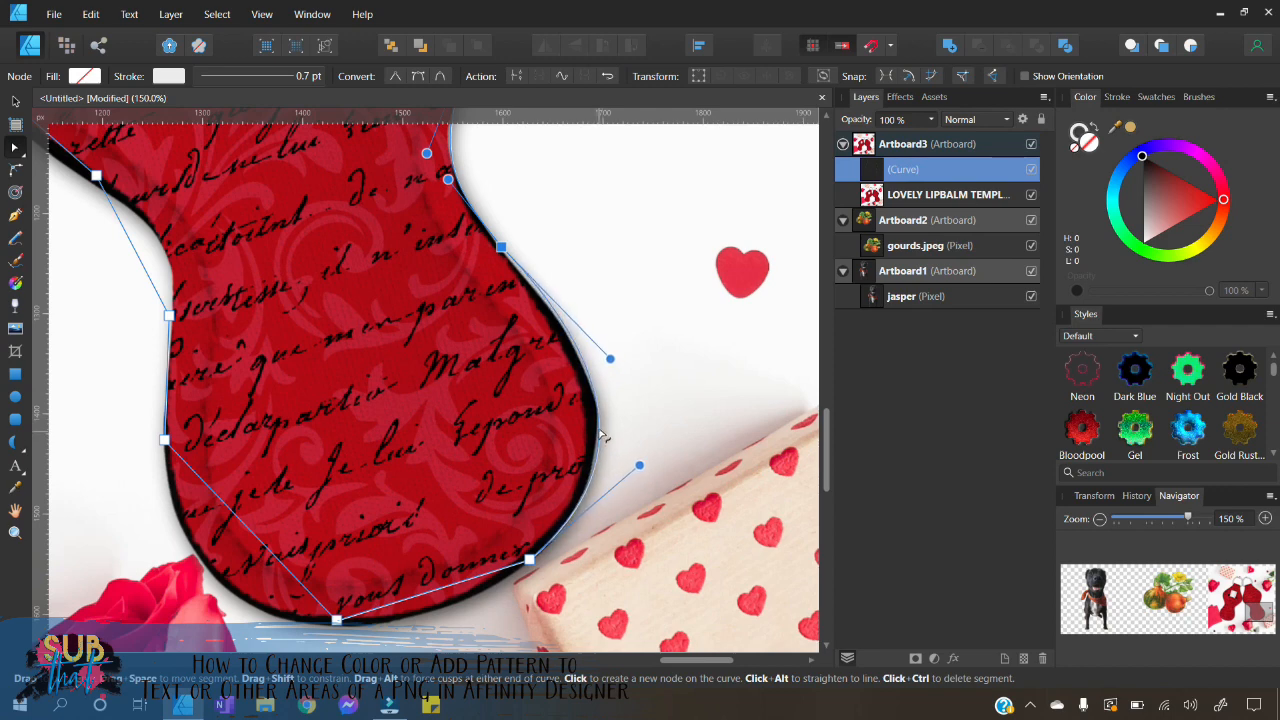
drag(610, 359, 608, 365)
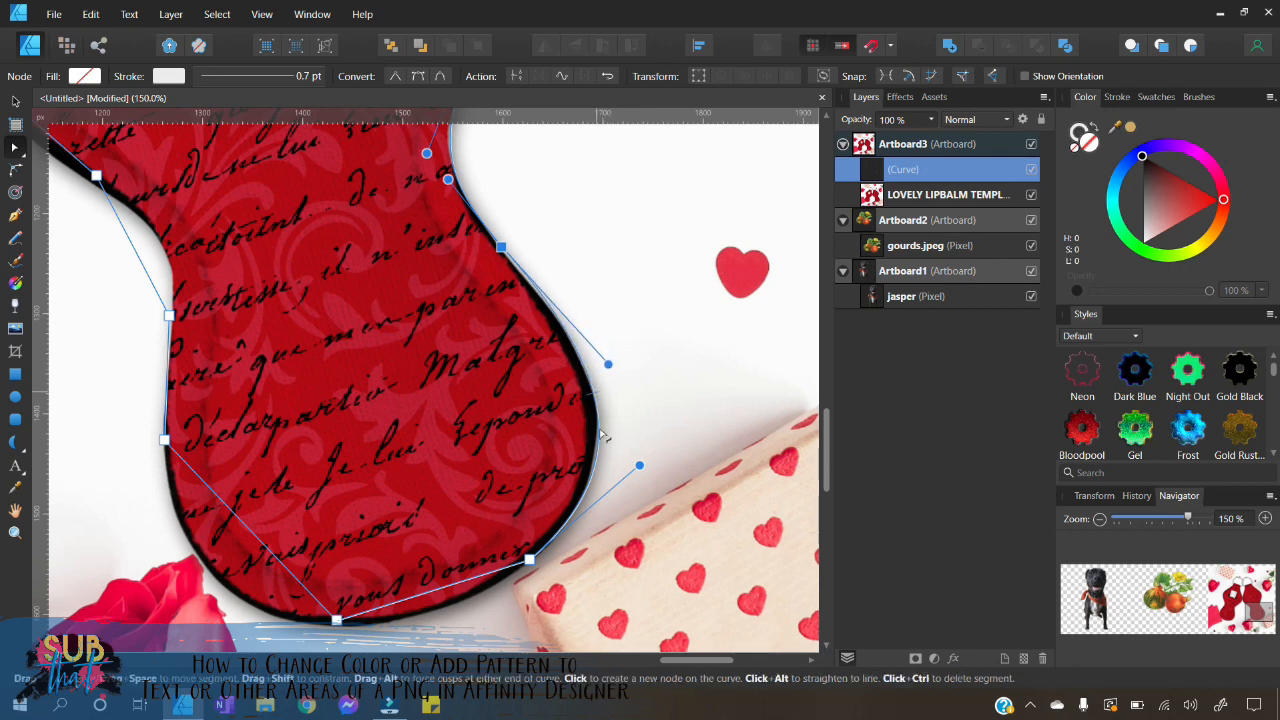
drag(639, 466, 638, 461)
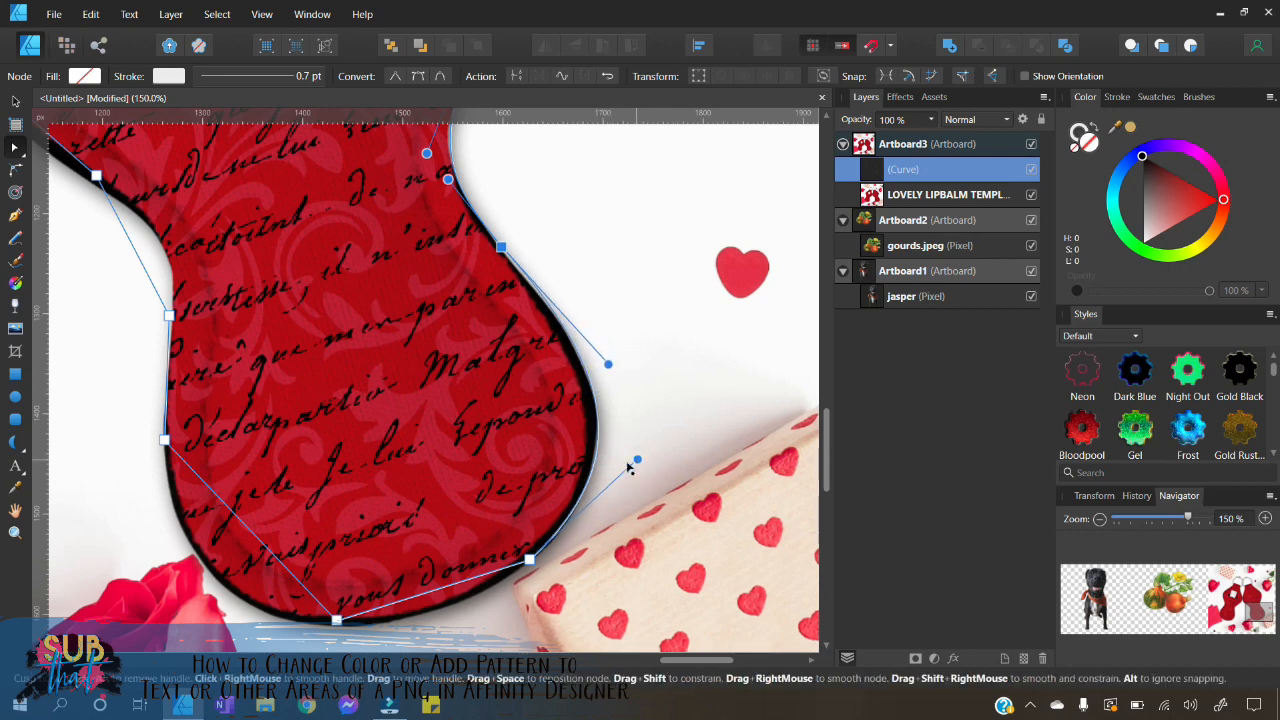
- Bend the two straight segments along the keychain's rounded bottom outward to match its edge
scroll(441, 518, down, 2)
drag(441, 518, 428, 544)
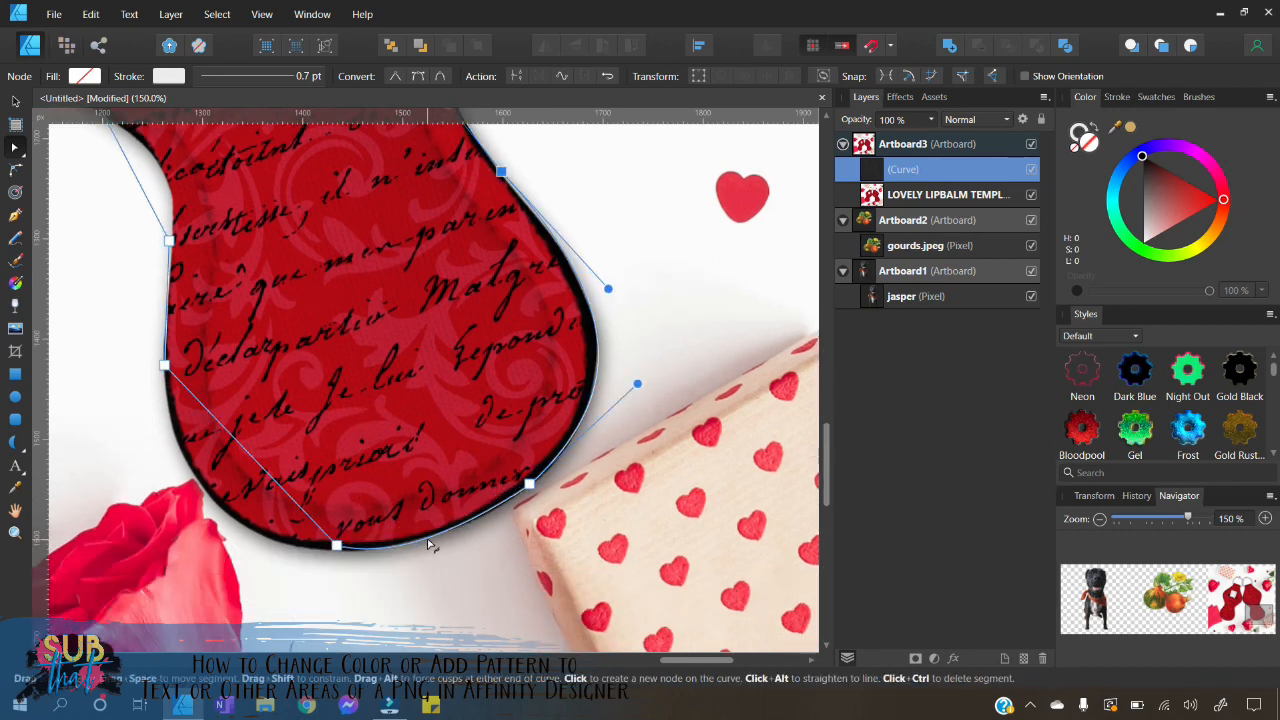
drag(267, 470, 229, 518)
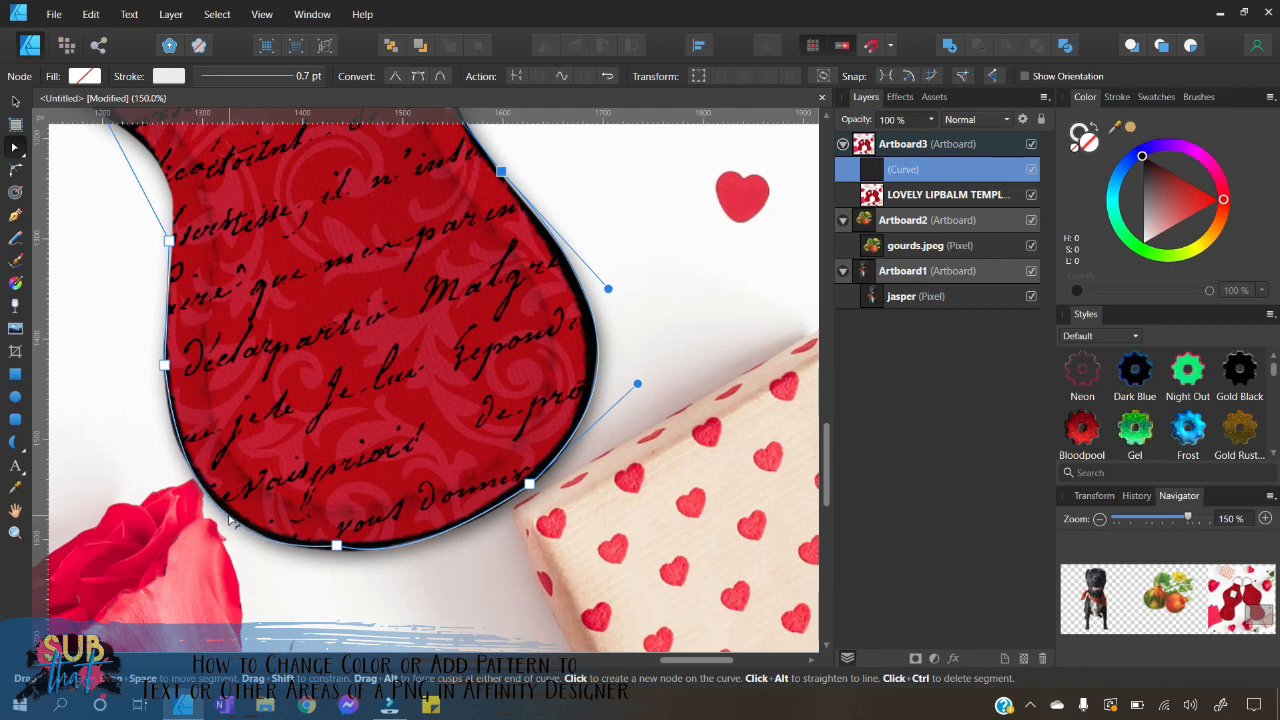
- Nudge the bottommost node down to the keychain's edge and adjust the curve handles of the two segments meeting there
click(336, 546)
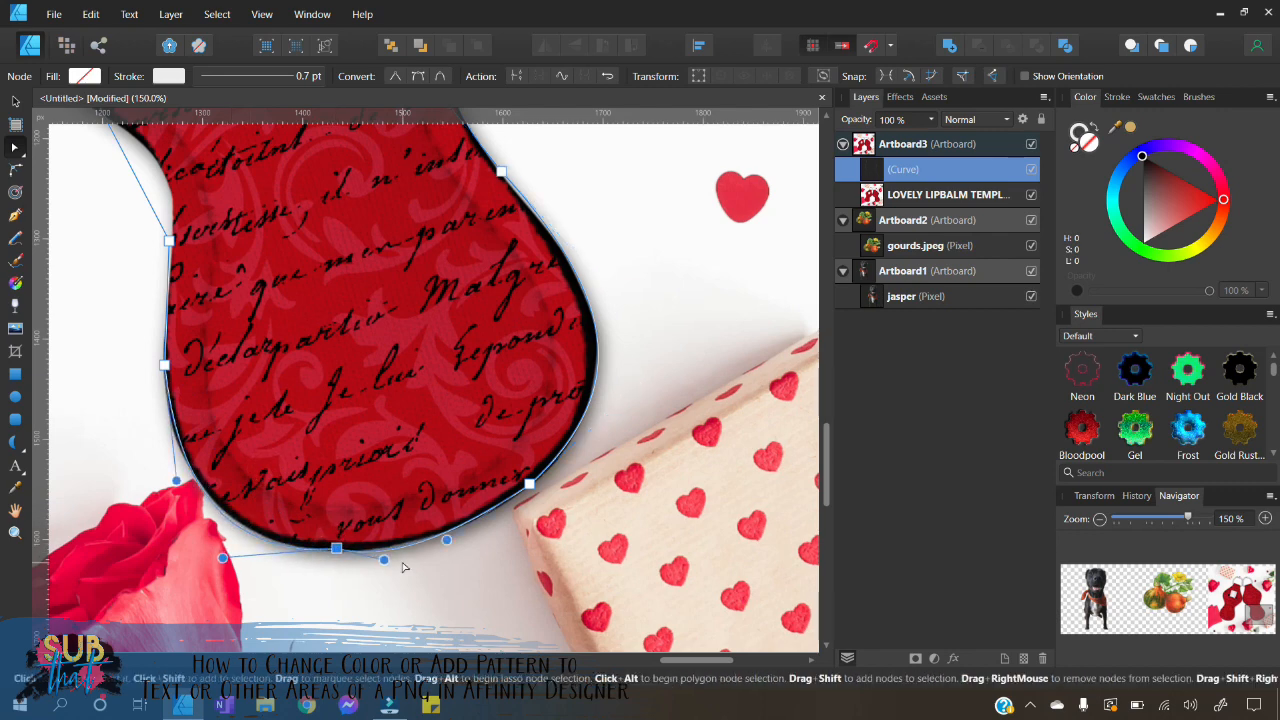
key(Down)
key(Down)
key(Down)
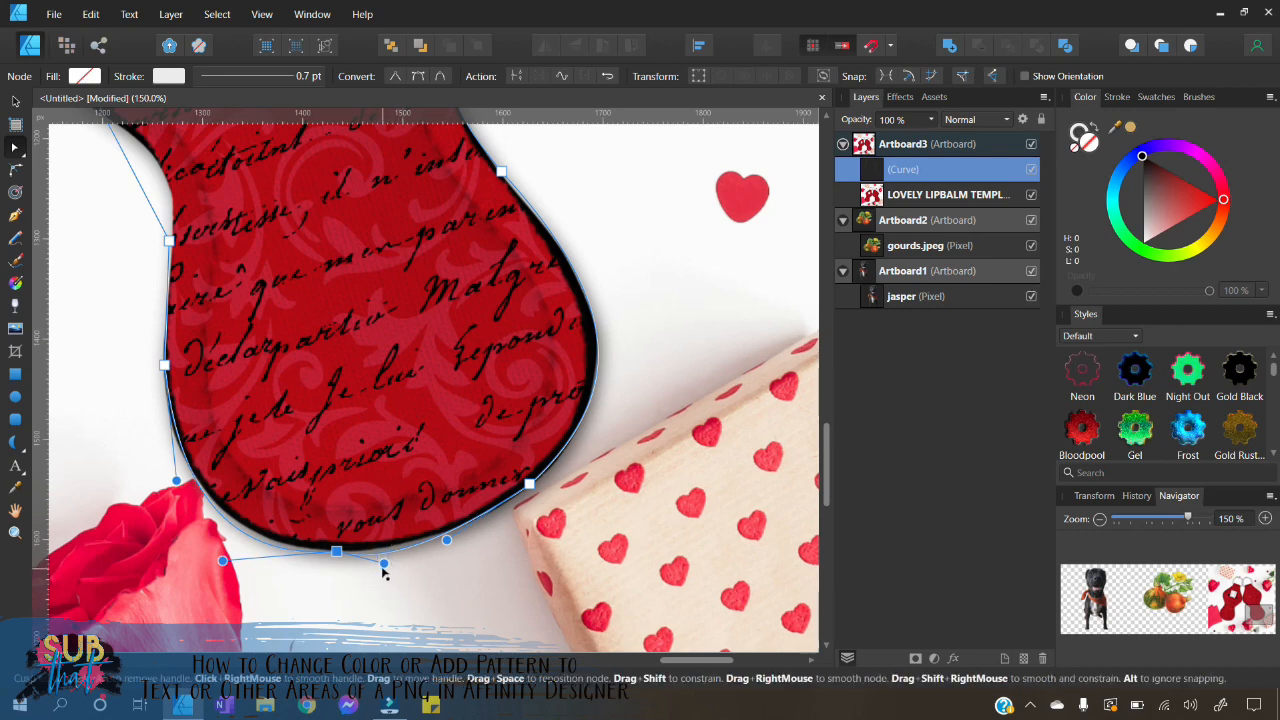
drag(383, 567, 386, 558)
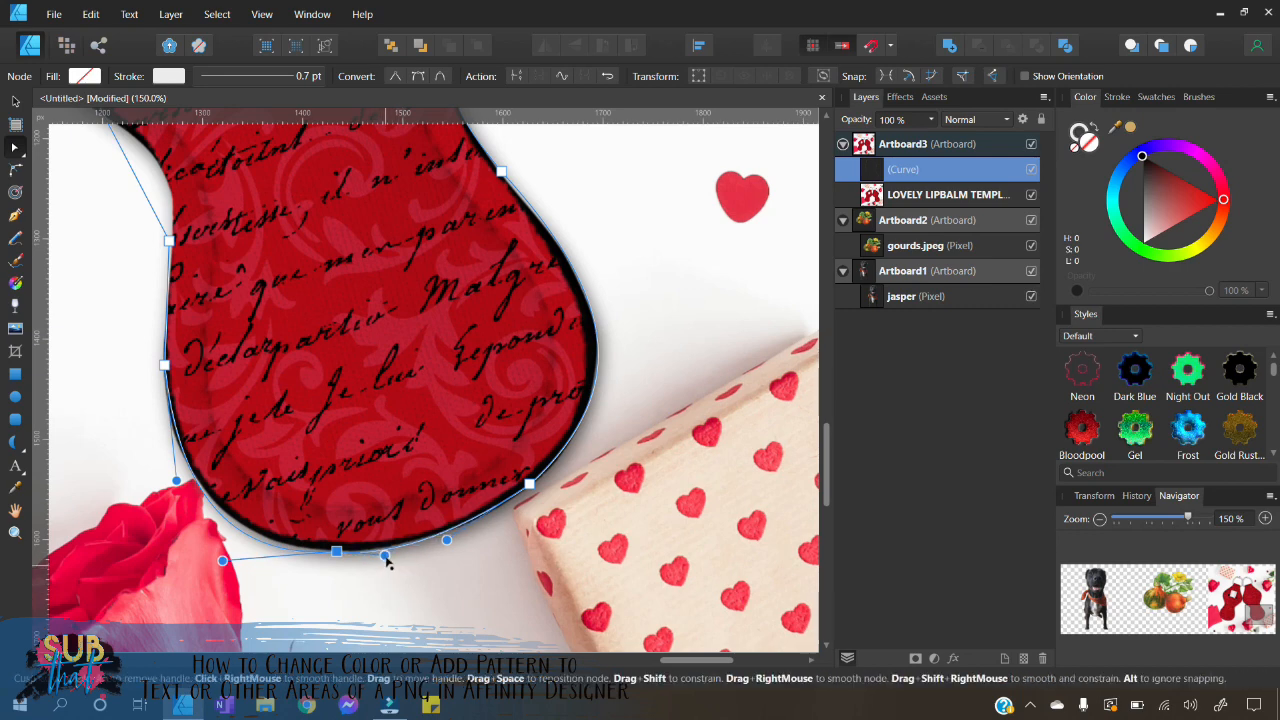
mouse_move(221, 562)
mouse_down()
mouse_move(221, 548)
mouse_move(223, 560)
mouse_up()
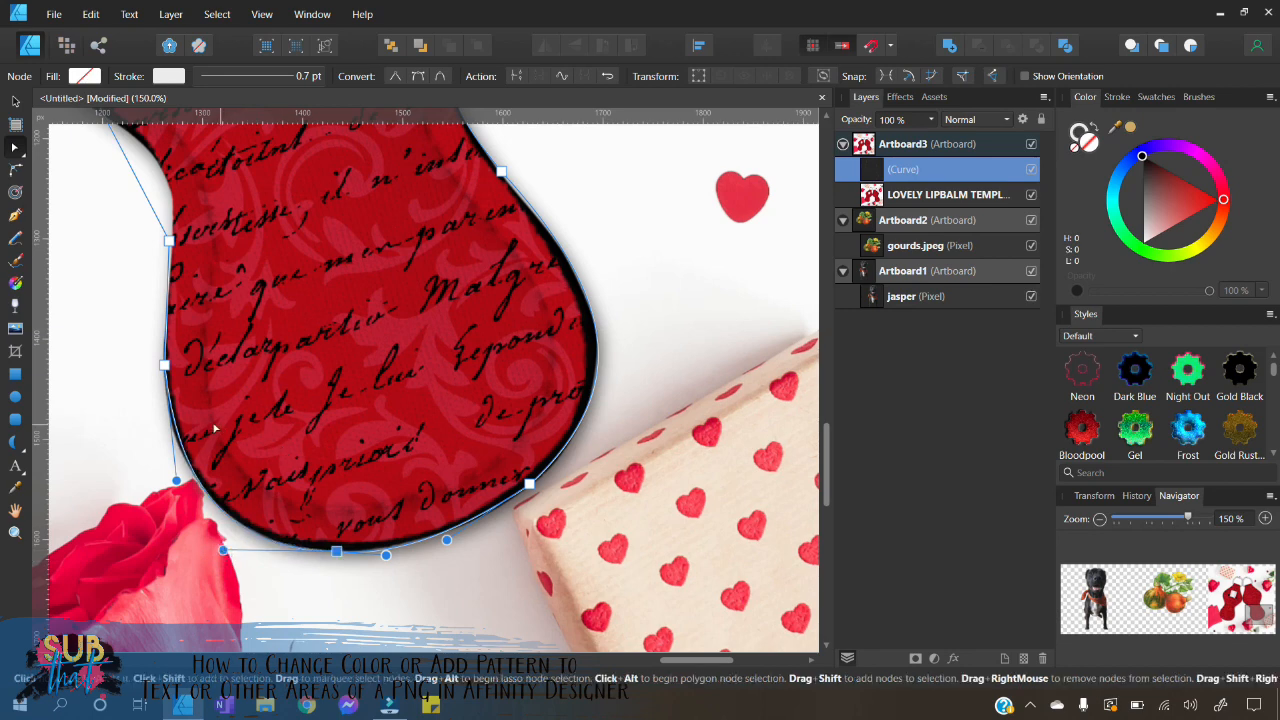
drag(176, 480, 167, 472)
- Bend the straight segment at the inner side's waist to follow the keychain's curved edge
scroll(140, 380, up, 3)
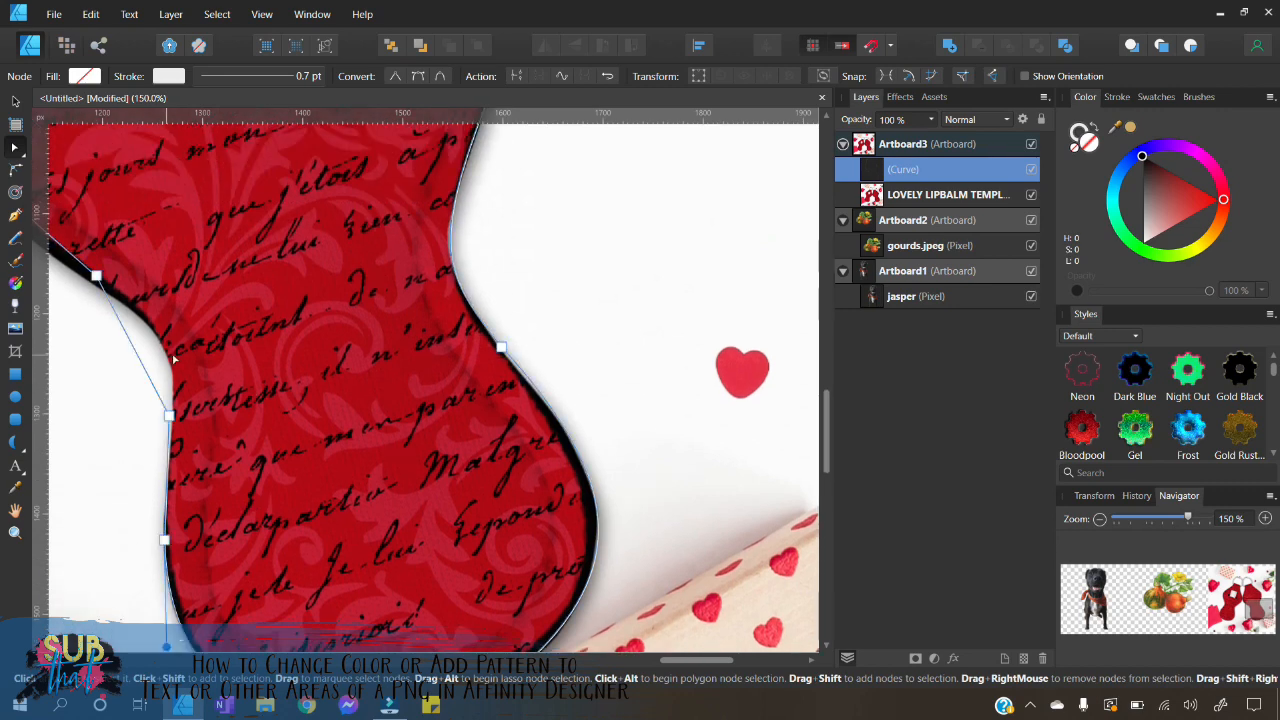
drag(137, 362, 168, 370)
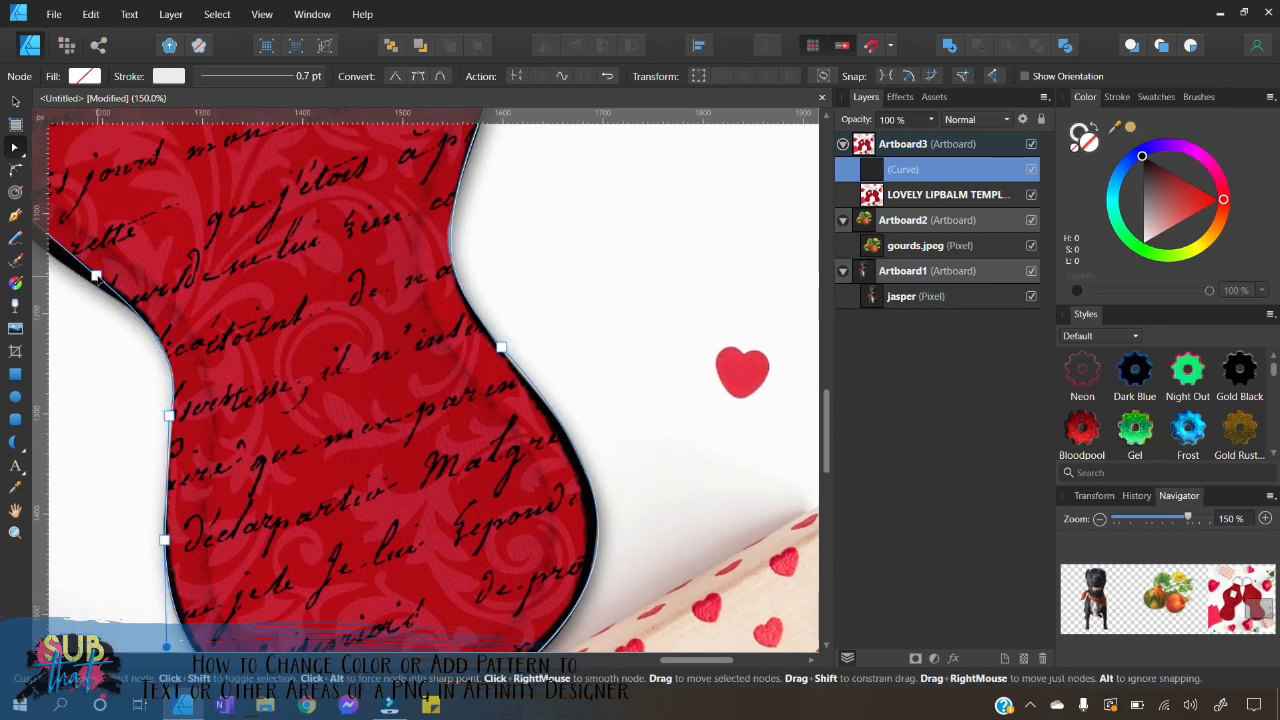
- Nudge the node above the keychain's inner waist outward to the edge and adjust its curve handle to follow the contour
click(96, 276)
key(Left)
key(Left)
key(Left)
key(Left)
key(Left)
key(Left)
key(Left)
key(Left)
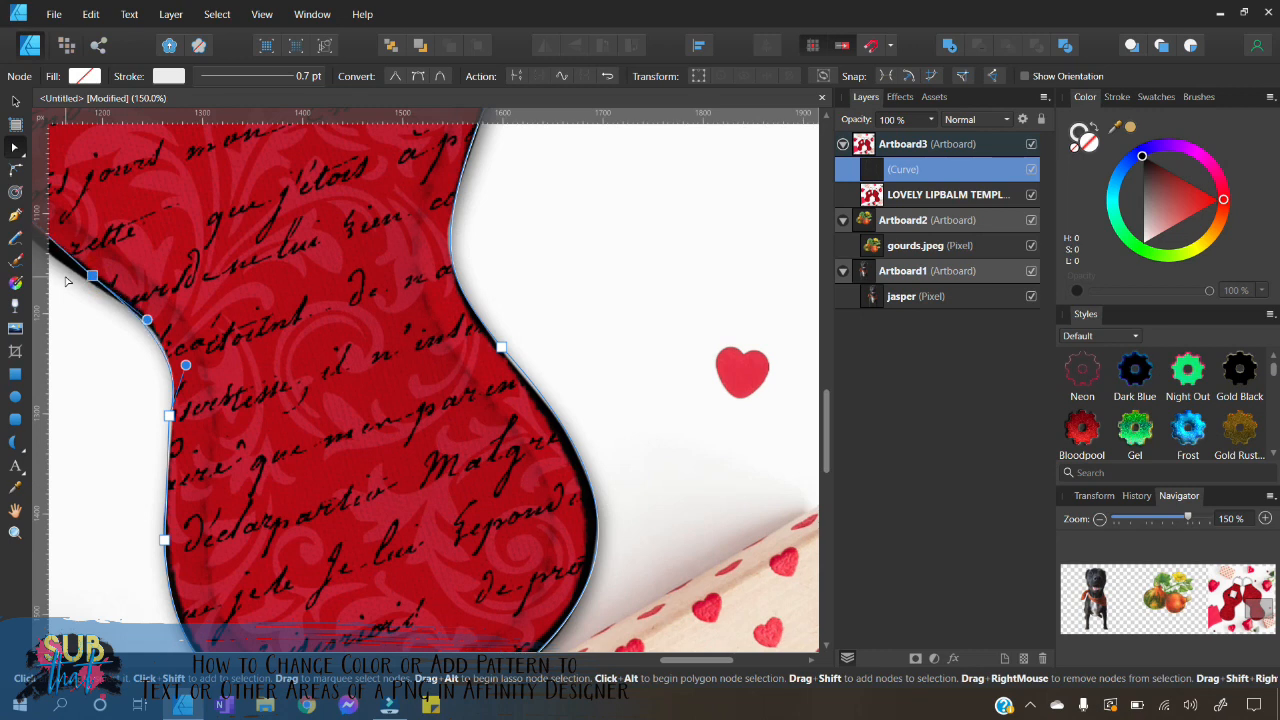
key(Left)
key(Left)
key(Left)
key(Left)
key(Left)
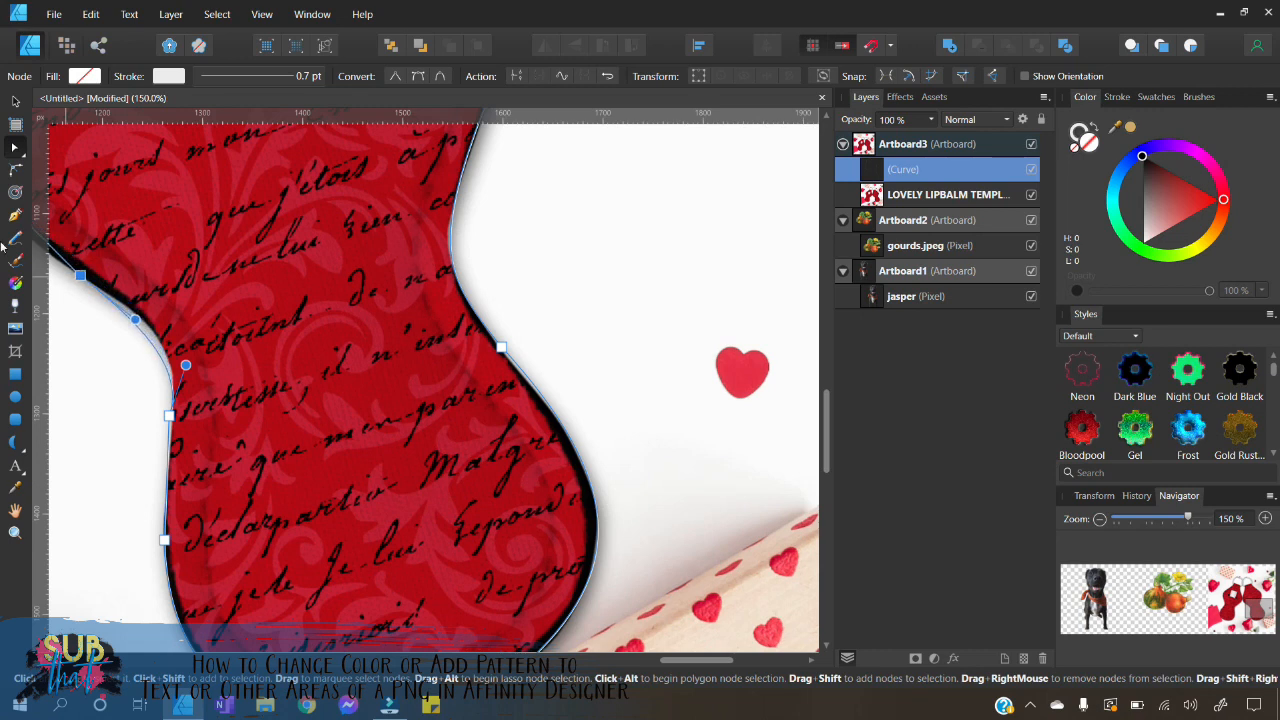
drag(135, 318, 160, 326)
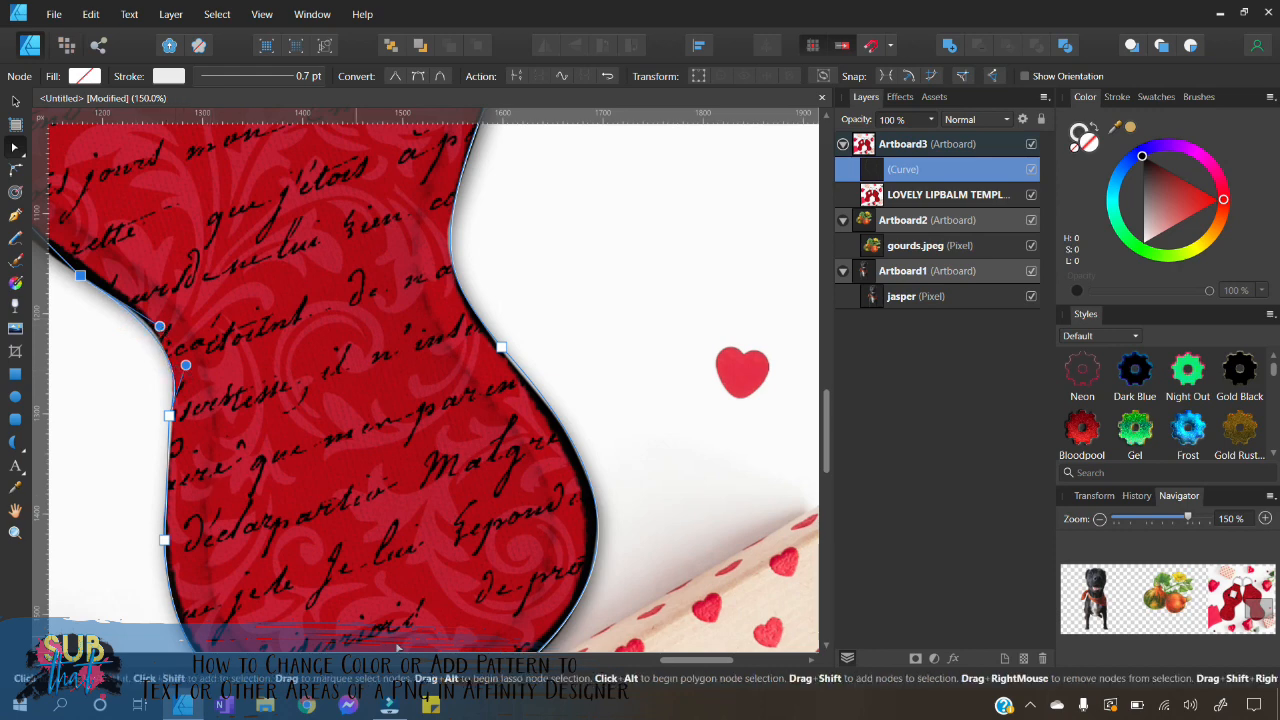
- Bend the straight segment below the keychain's upper bulge outward and refine the handle of the node at its upper end
drag(688, 660, 662, 656)
scroll(632, 505, up, 5)
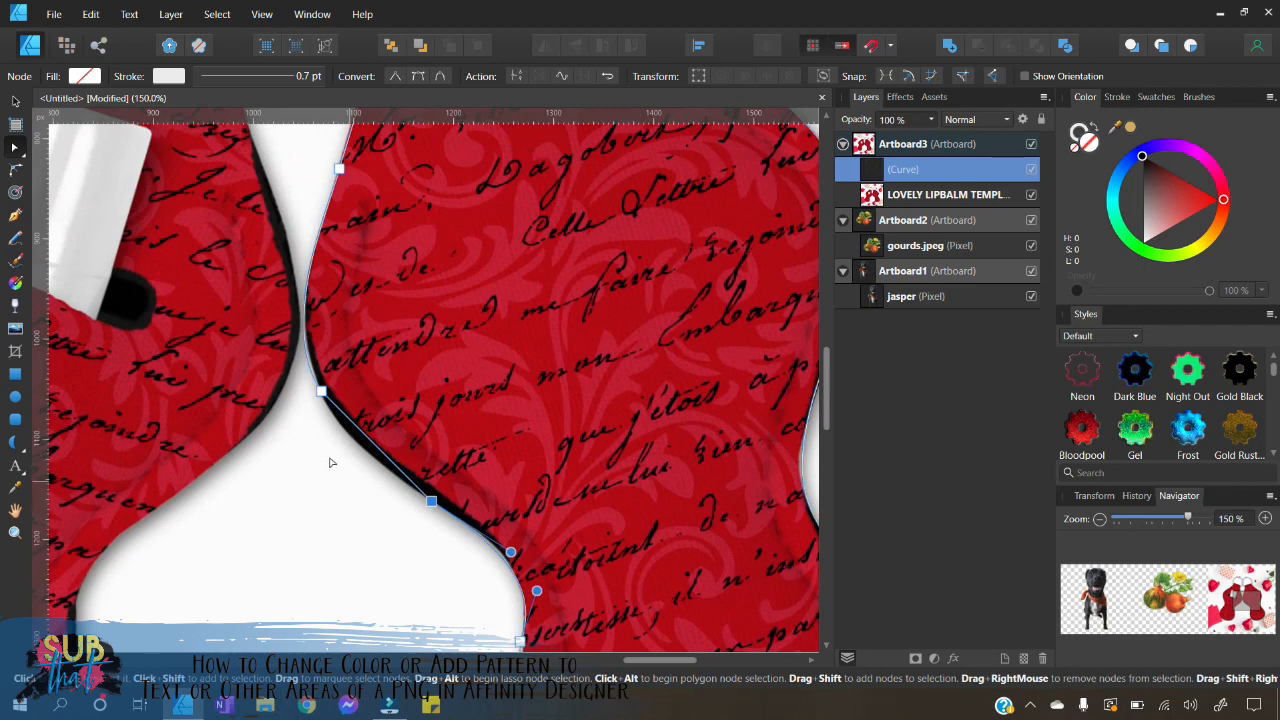
drag(366, 438, 357, 442)
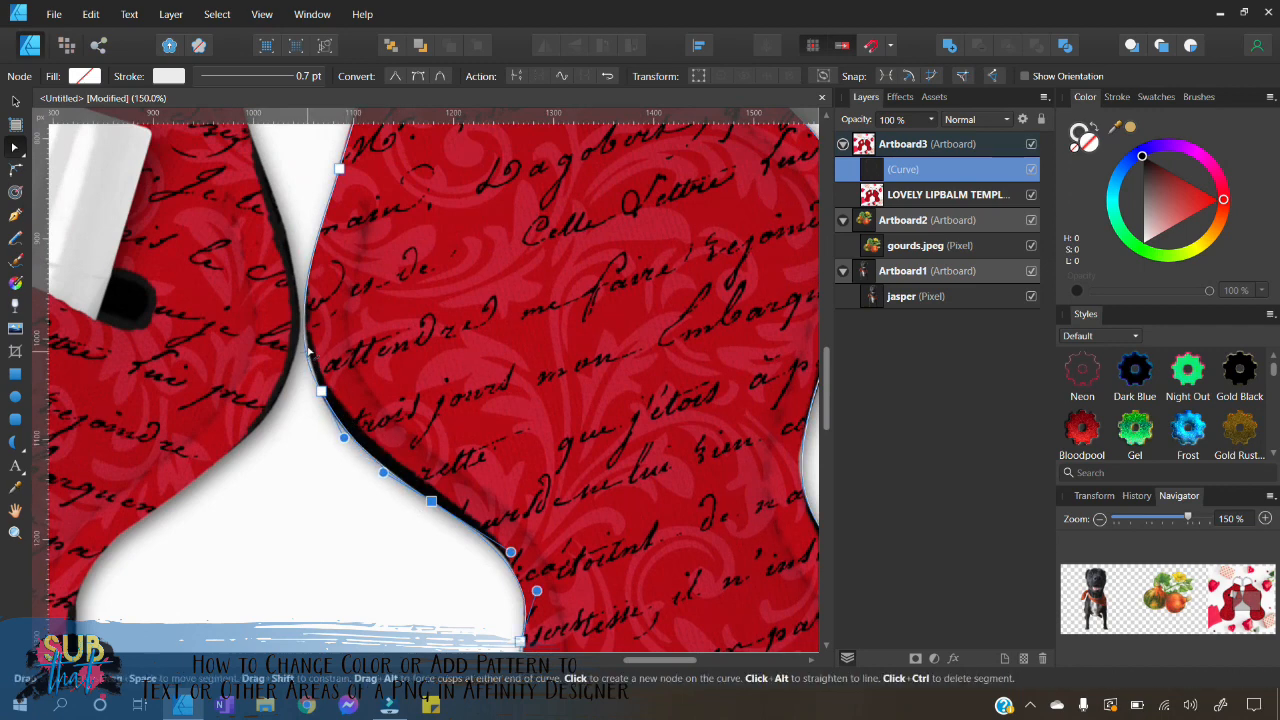
click(320, 390)
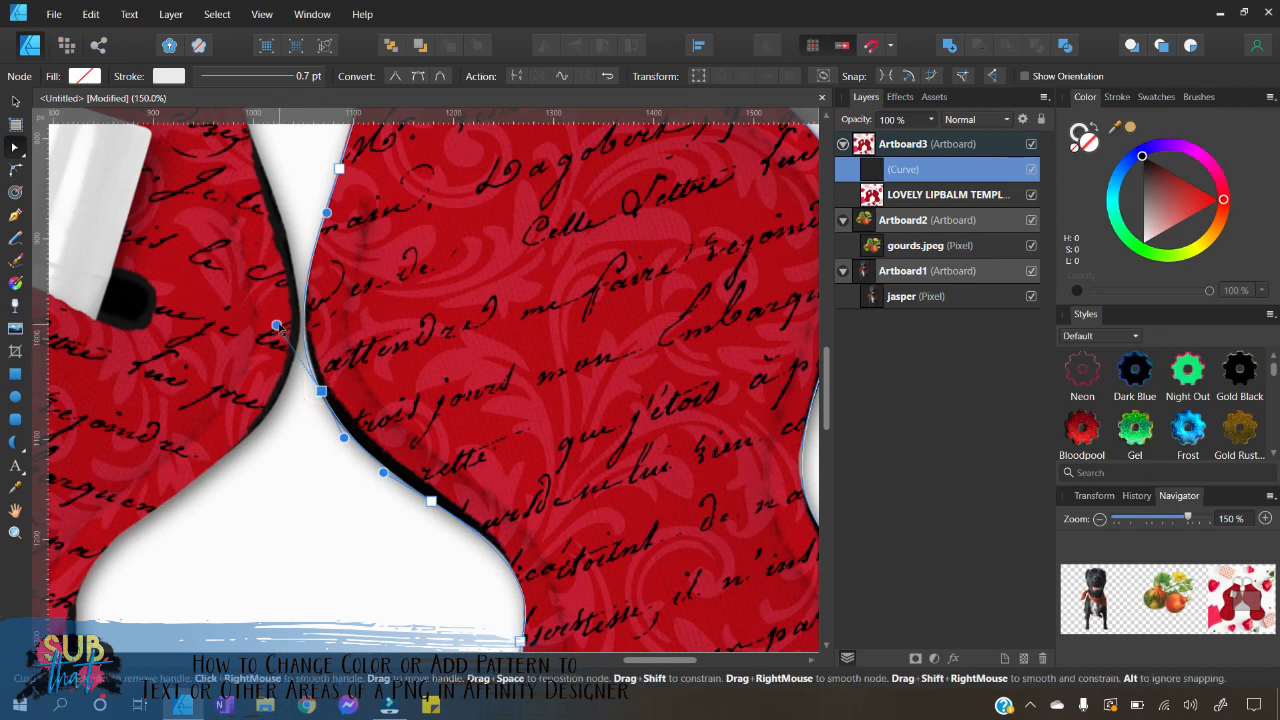
drag(277, 326, 281, 323)
key(v)
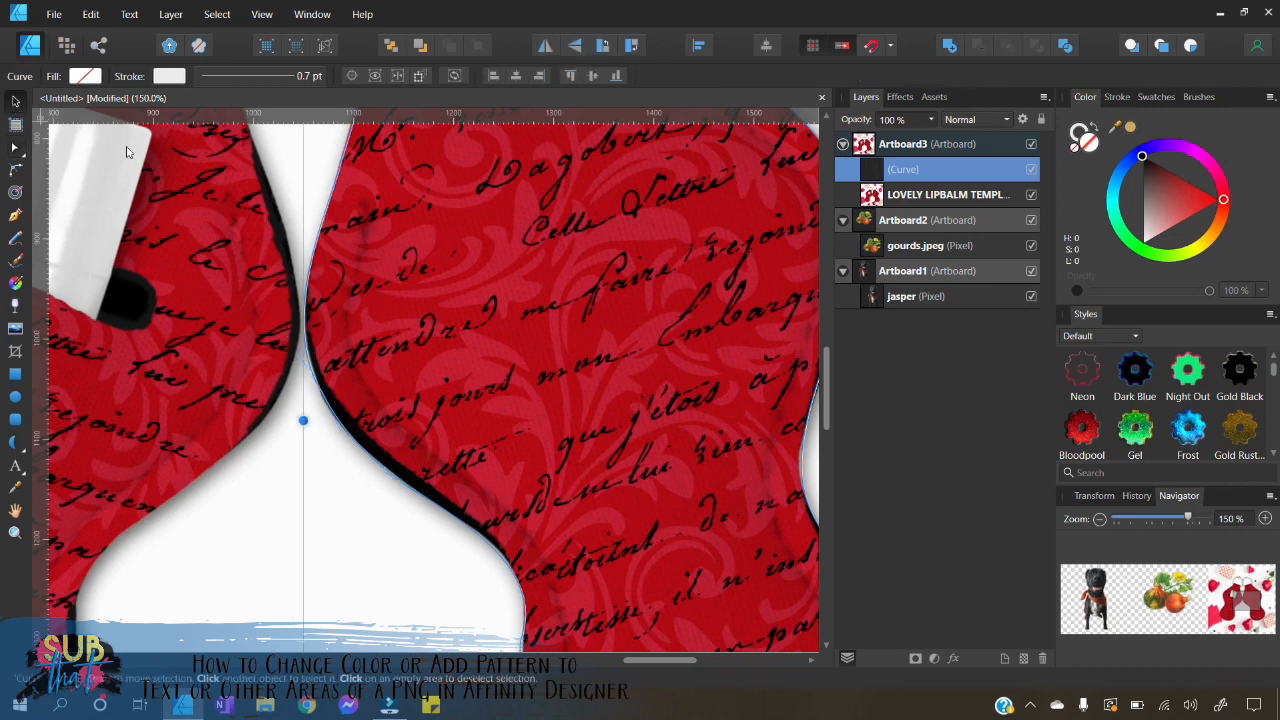
- Clip the LOVELY LIPBALM TEMPLATE image inside the traced curve on Artboard3 to remove its background
scroll(482, 312, up, 2)
scroll(482, 312, up, 5)
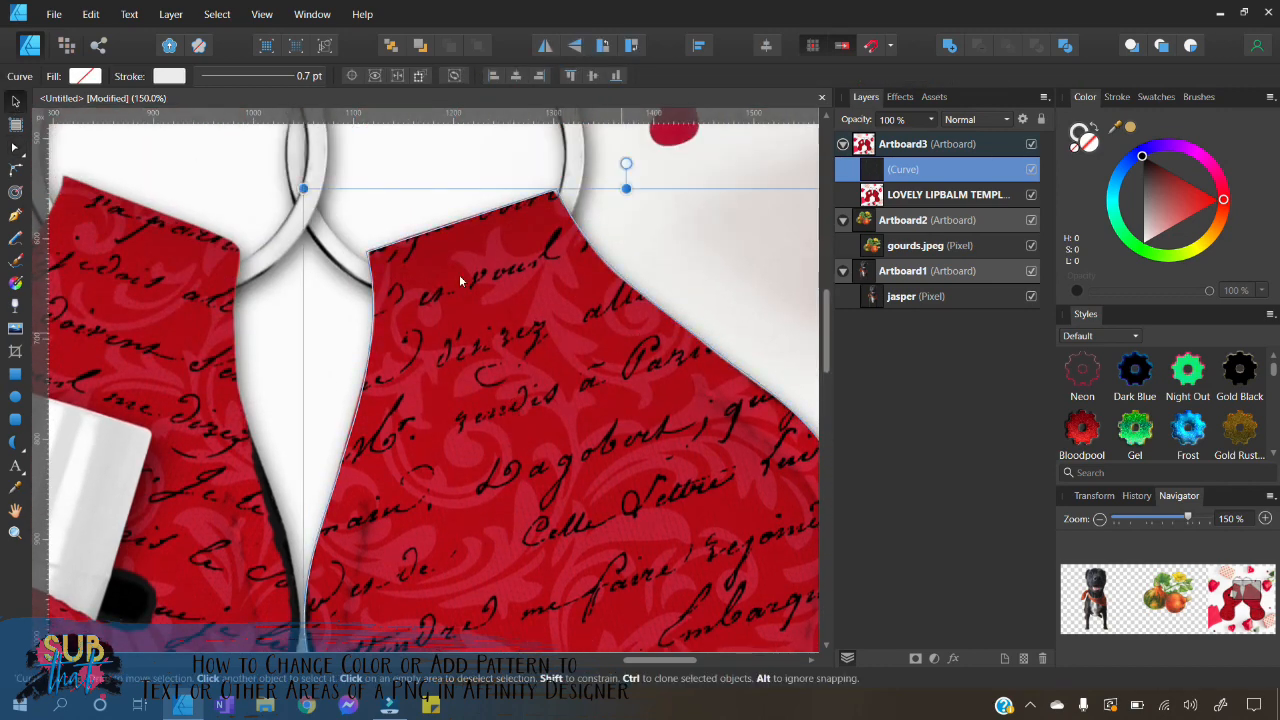
click(1099, 518)
click(1099, 518)
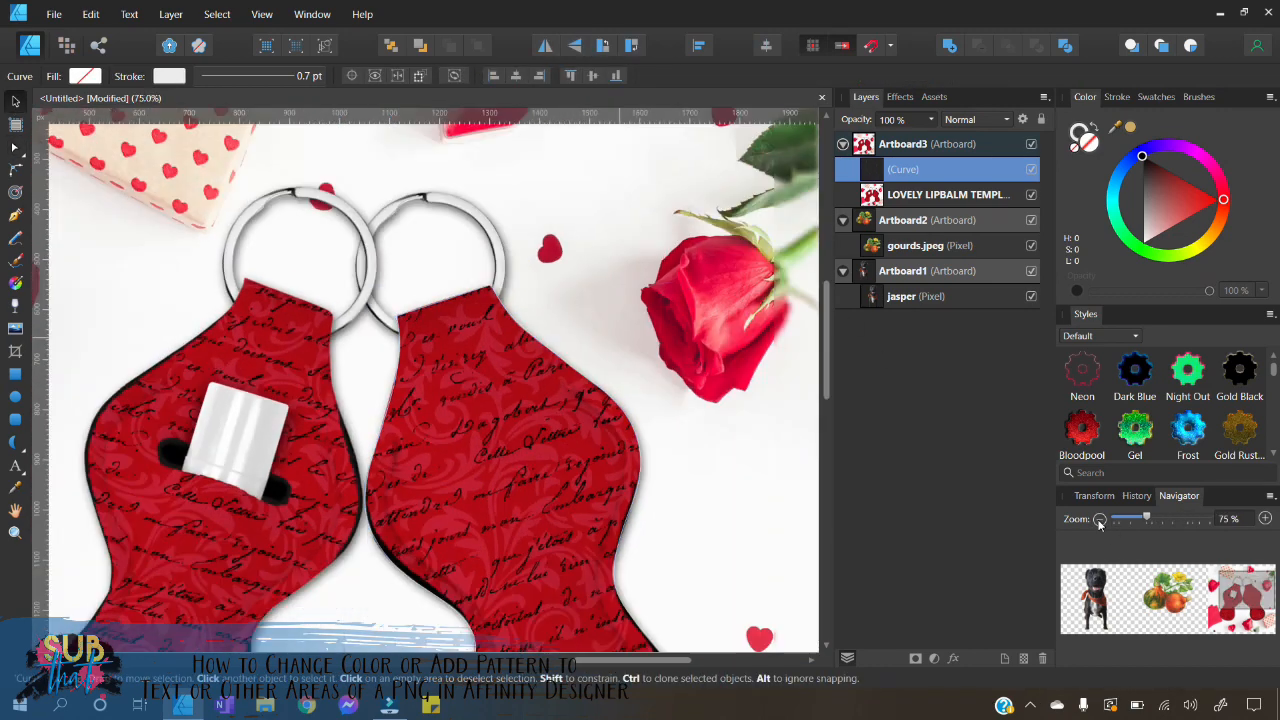
click(975, 196)
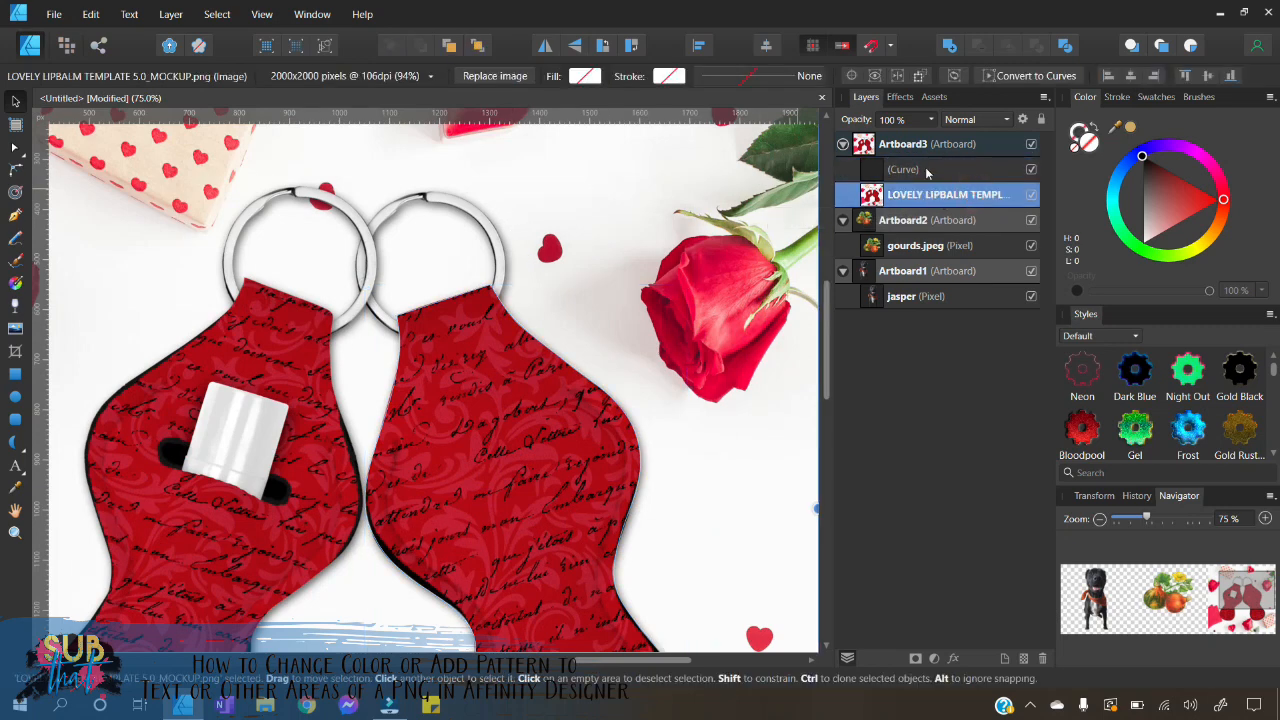
click(925, 172)
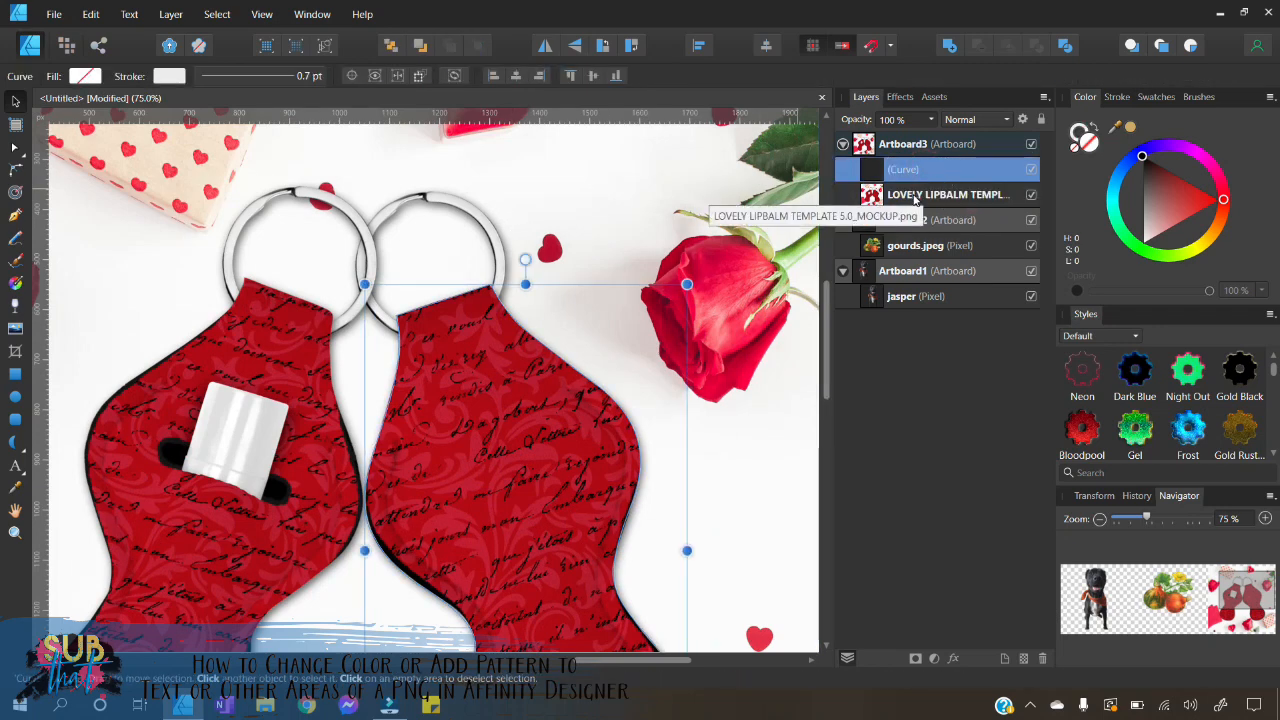
click(913, 197)
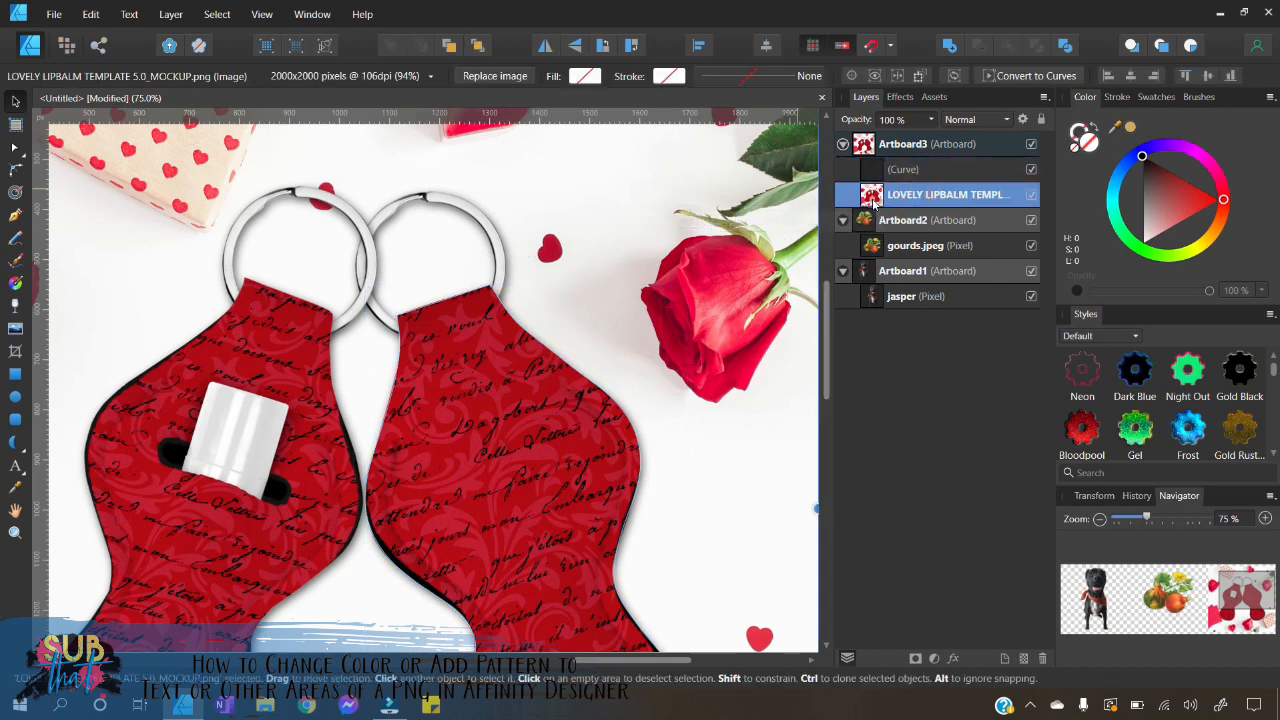
drag(873, 200, 907, 183)
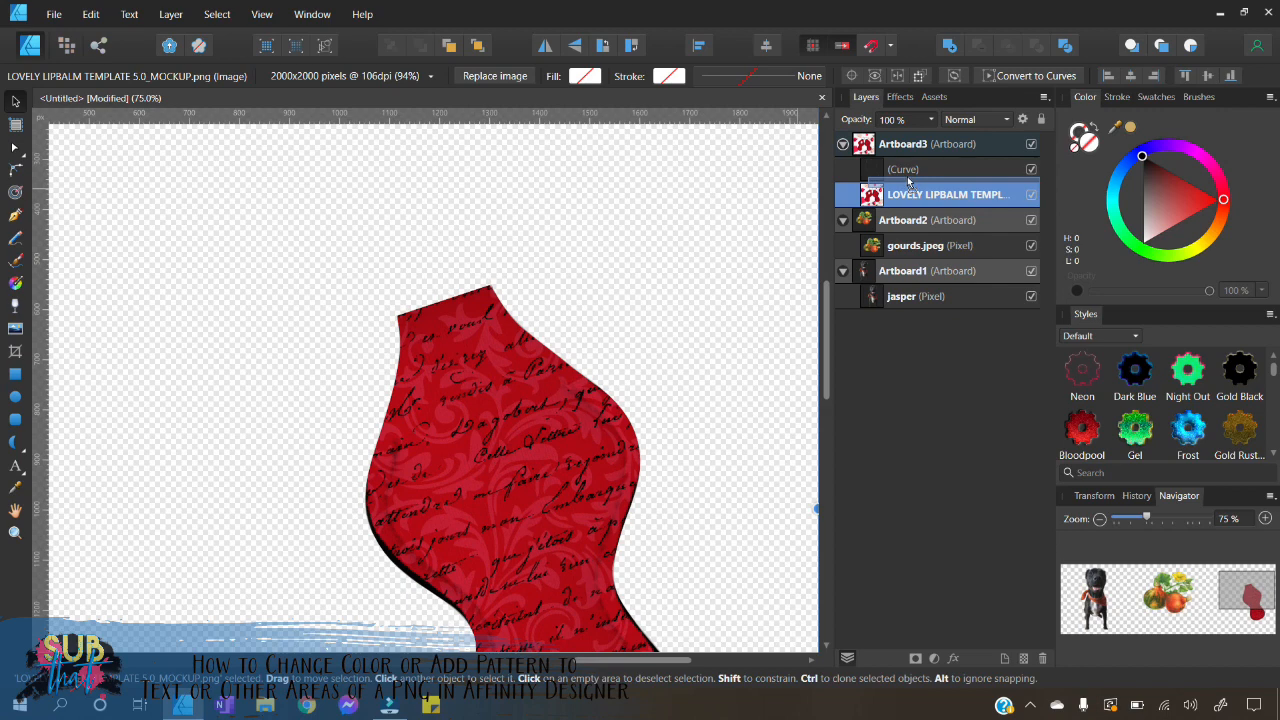
mouse_move(909, 183)
mouse_down()
mouse_move(897, 193)
mouse_move(910, 178)
mouse_move(896, 182)
mouse_up()
drag(895, 180, 868, 170)
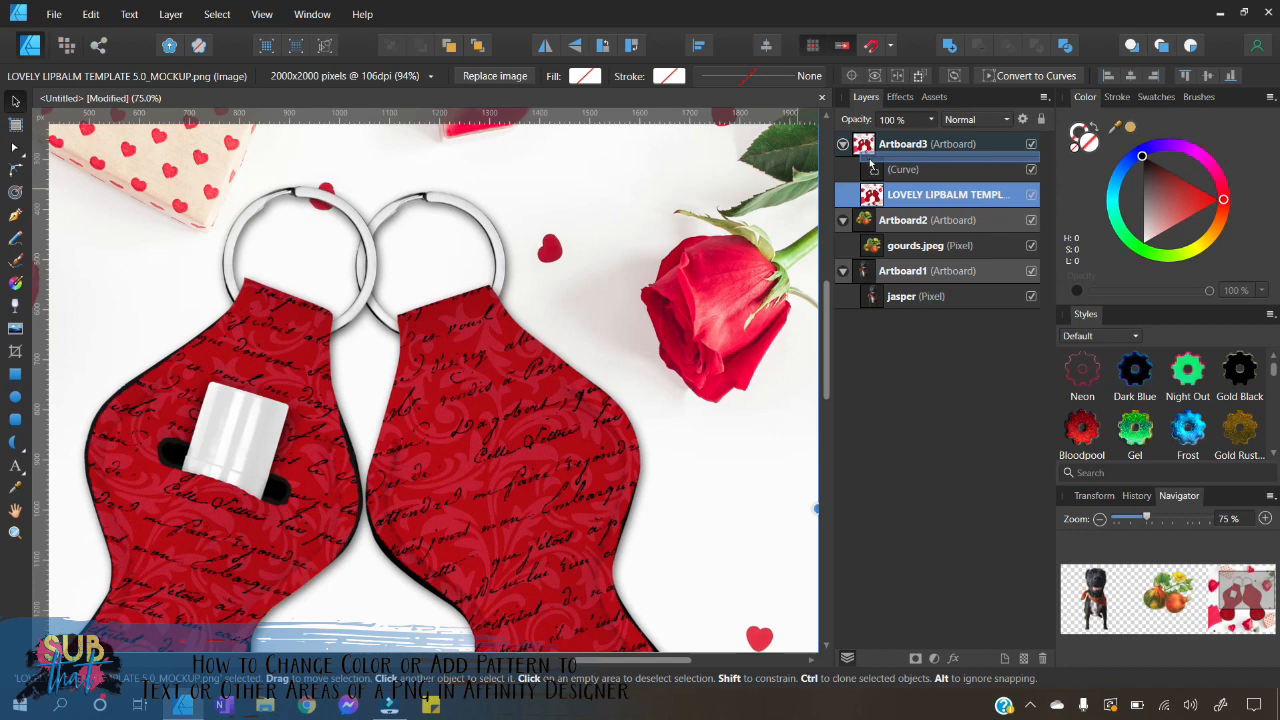
drag(870, 165, 900, 183)
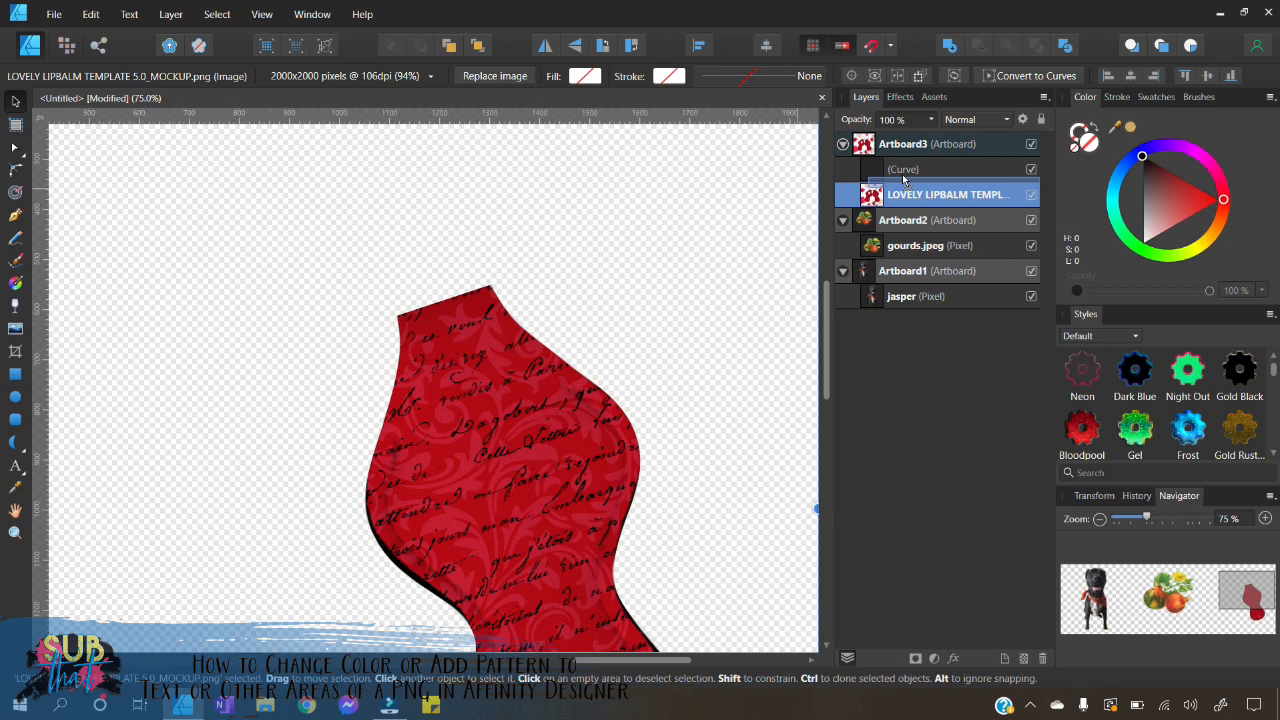
drag(902, 174, 902, 174)
- Reposition the clipped keychain near the middle of Artboard3 and enlarge it proportionally
click(923, 170)
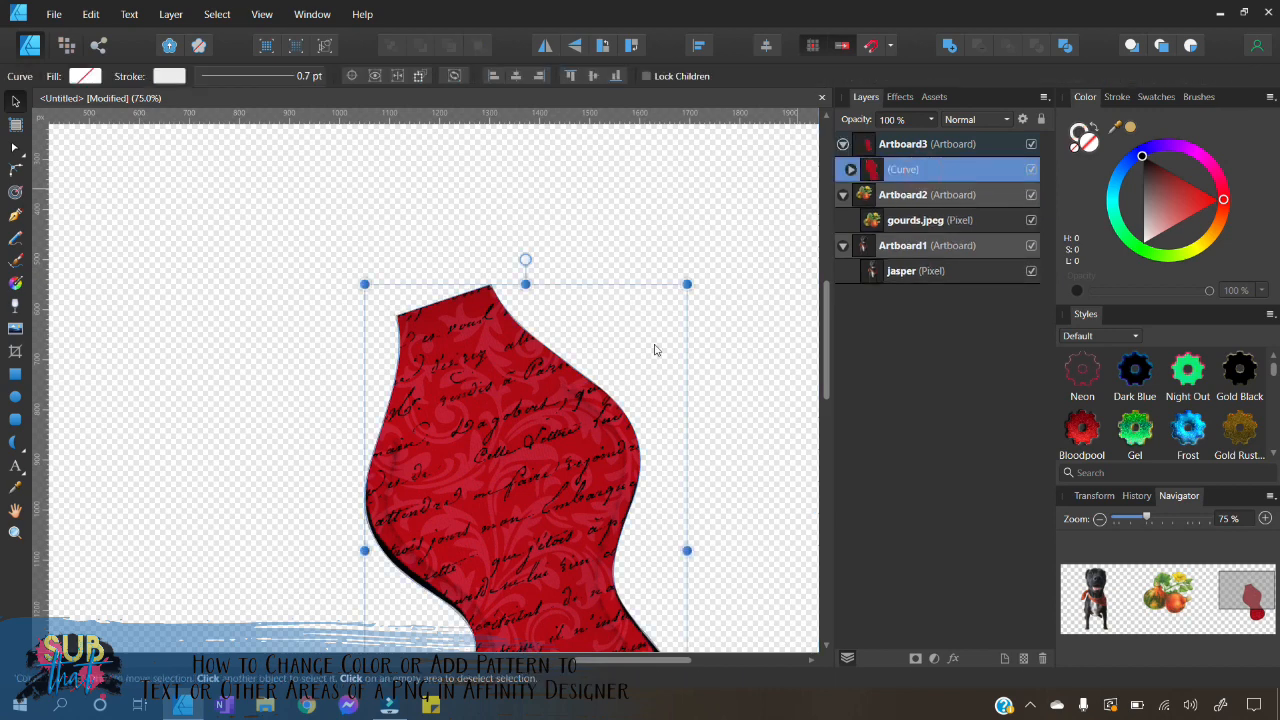
drag(529, 528, 384, 451)
click(1099, 519)
click(1099, 519)
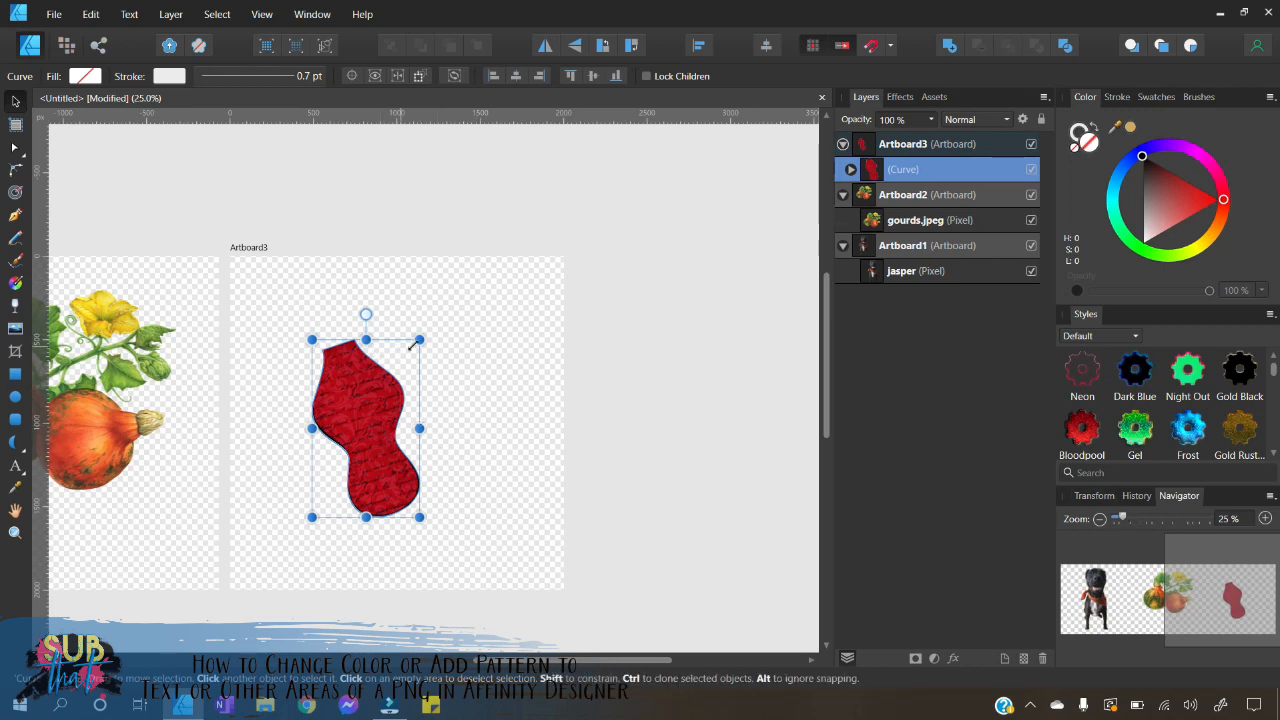
drag(419, 340, 455, 294)
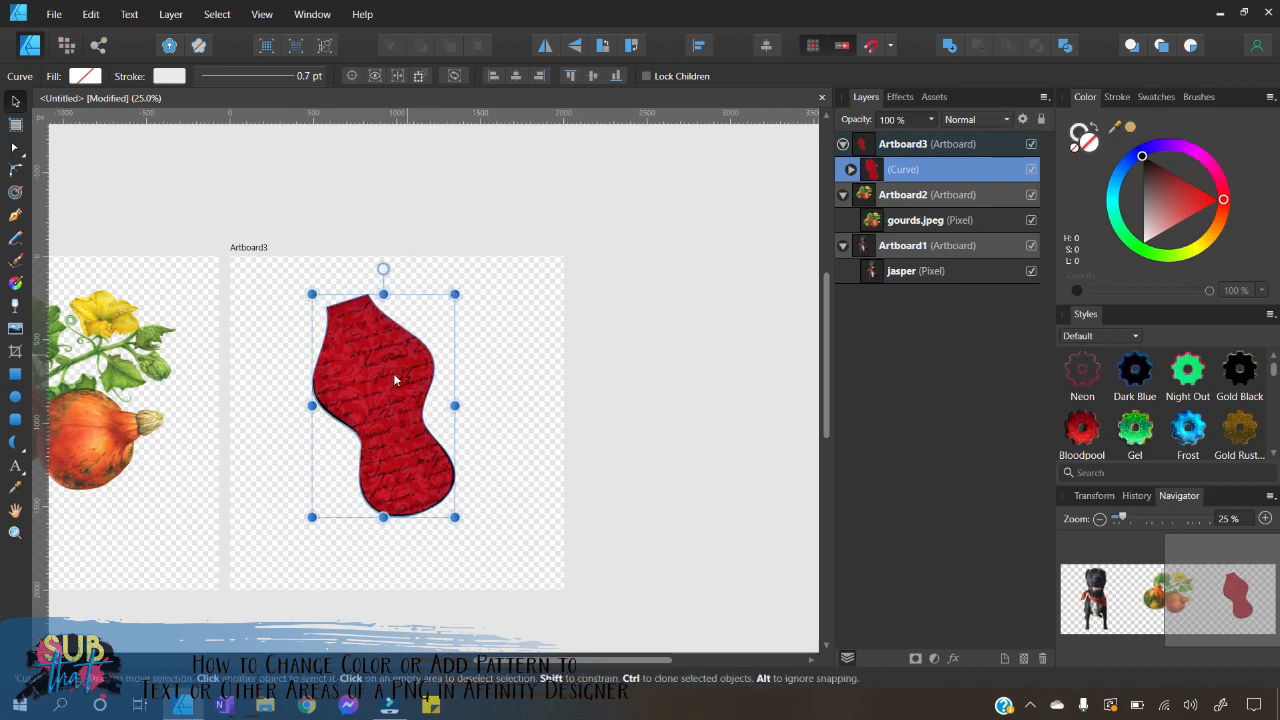
drag(393, 373, 400, 382)
drag(571, 661, 226, 664)
click(1100, 519)
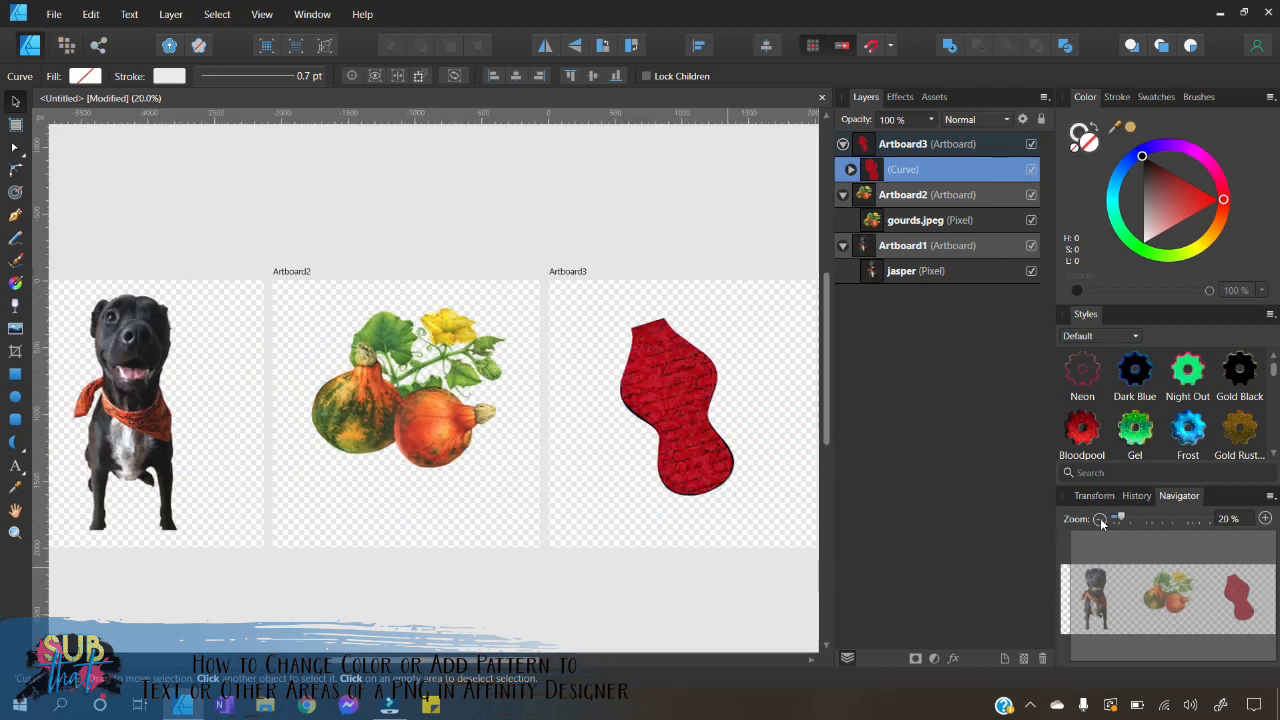
drag(480, 661, 464, 663)
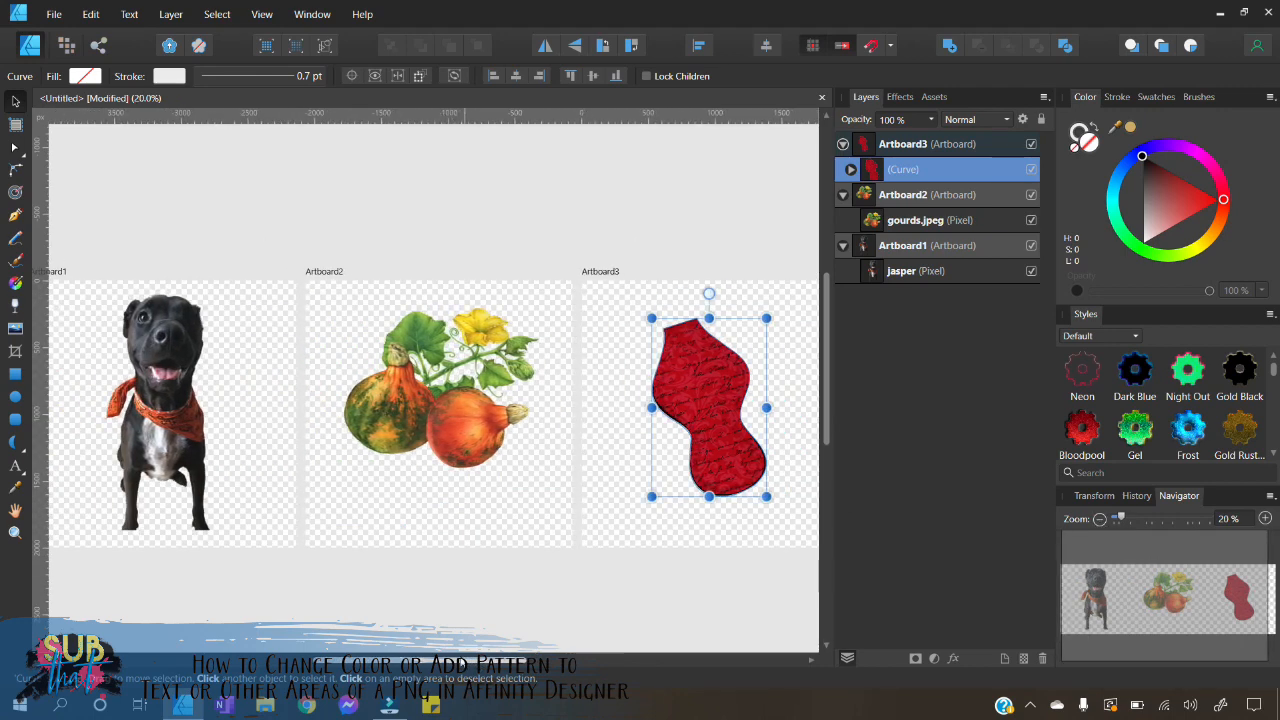